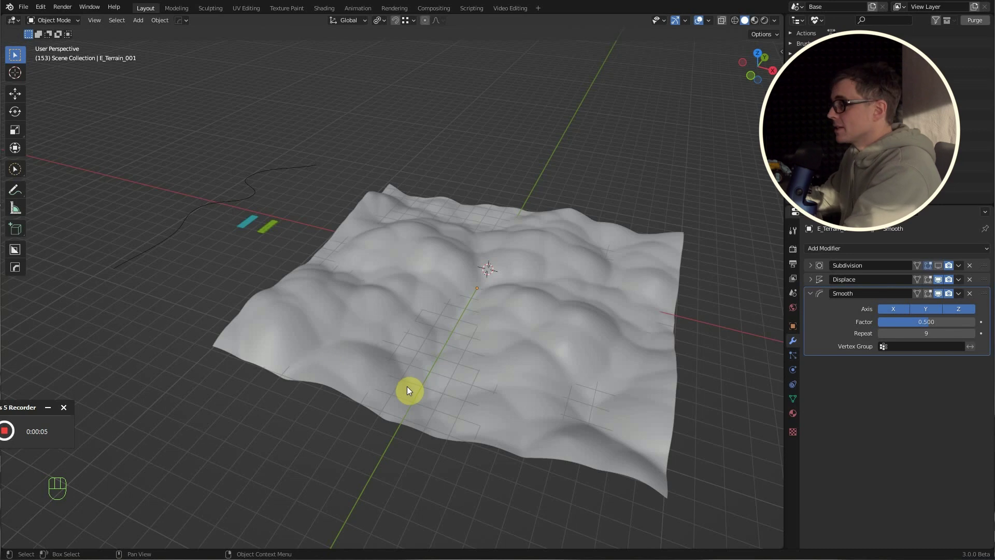
# - Inspect the terrain as a flat wireframe plane by toggling its displacement and the wireframe overlay
pyautogui.click(527, 312)
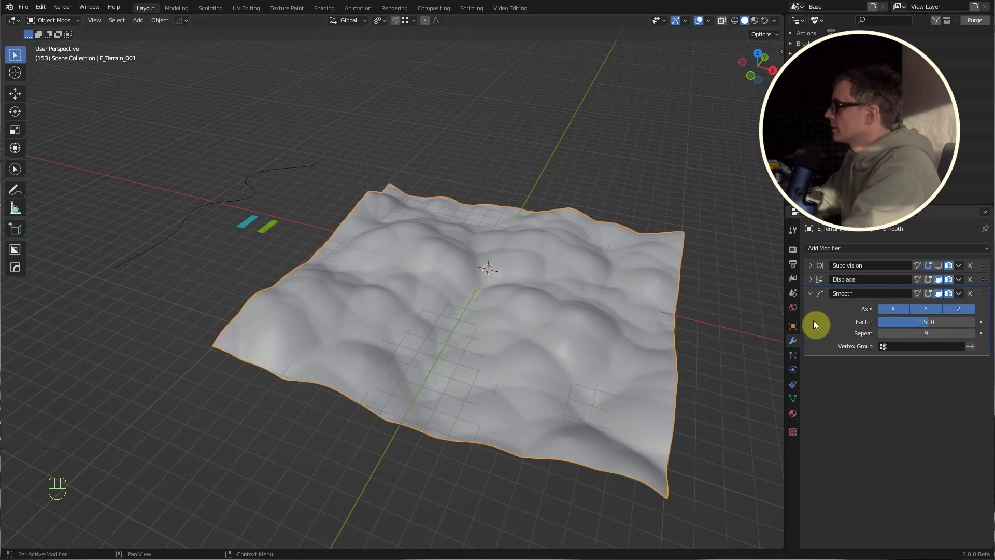
pyautogui.scroll(2, 467, 280)
pyautogui.scroll(-2, 467, 284)
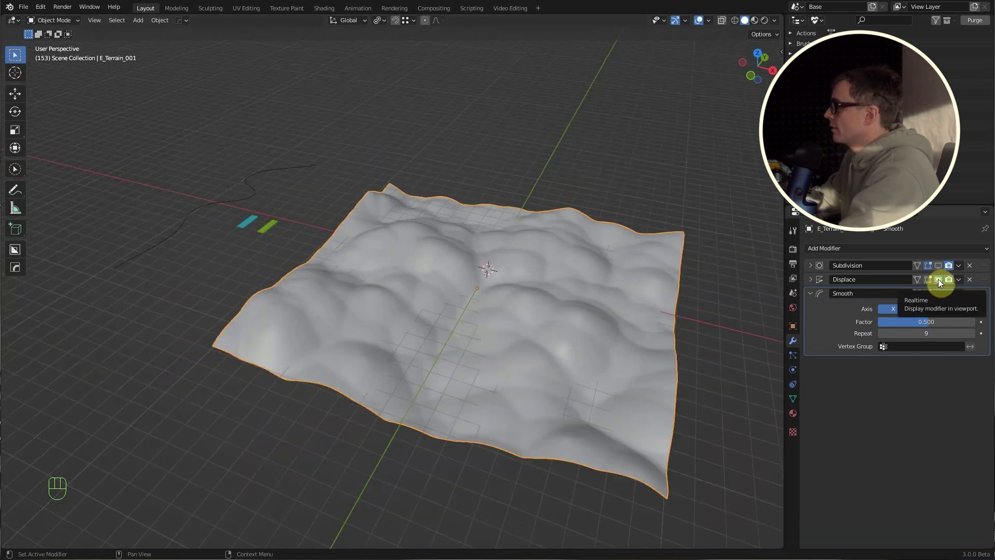
pyautogui.click(939, 279)
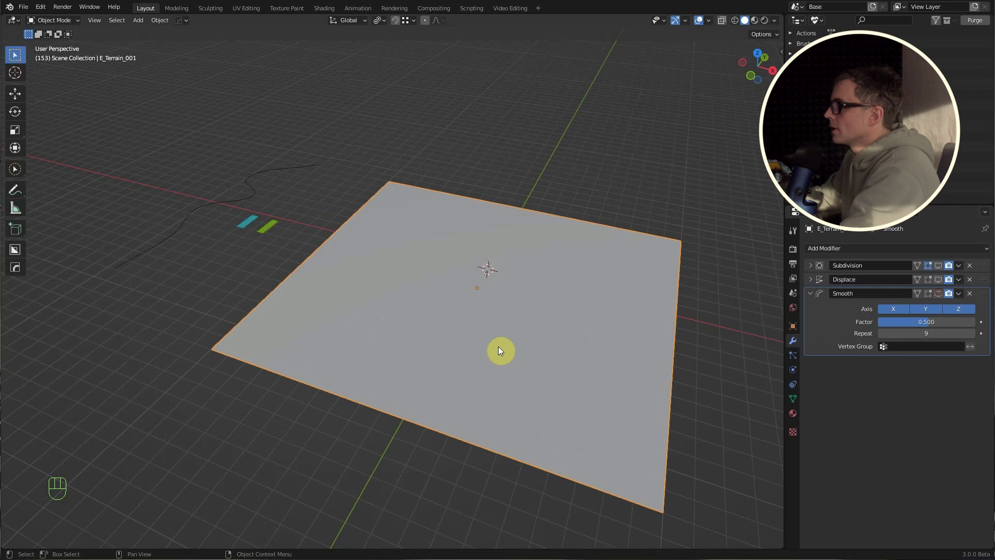
pyautogui.scroll(3, 492, 321)
pyautogui.scroll(-2, 493, 322)
pyautogui.hotkey('shift', 'f')
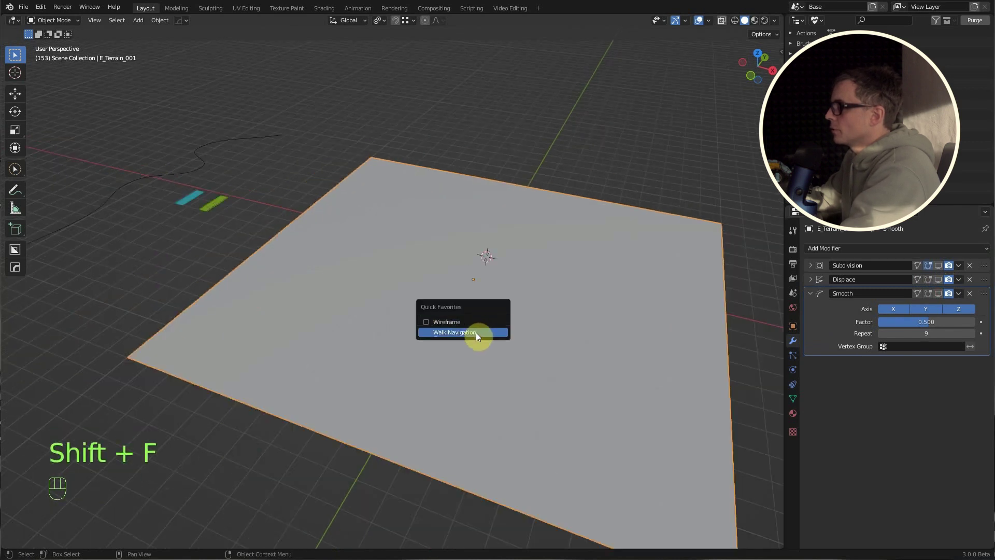
pyautogui.click(468, 322)
pyautogui.hotkey('shift', 'f')
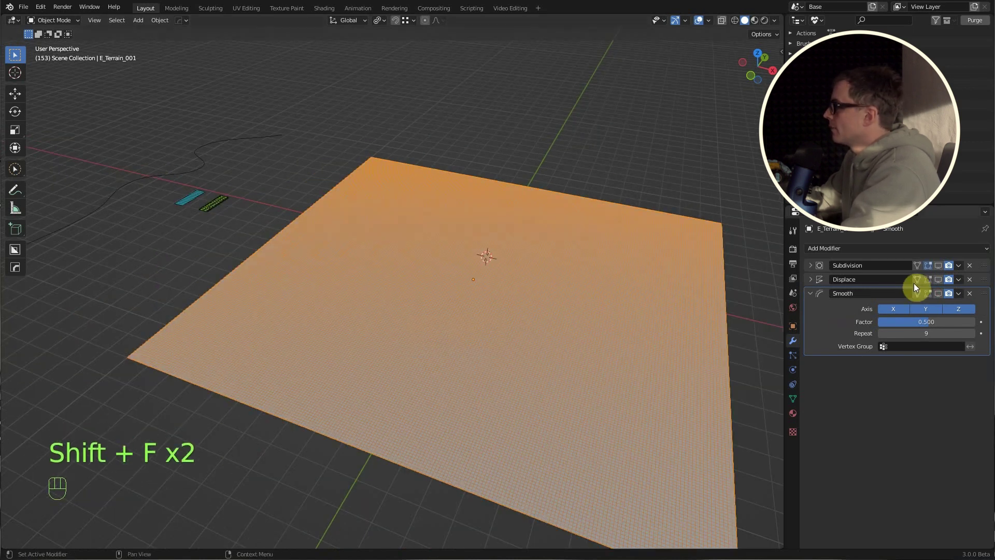
pyautogui.click(939, 278)
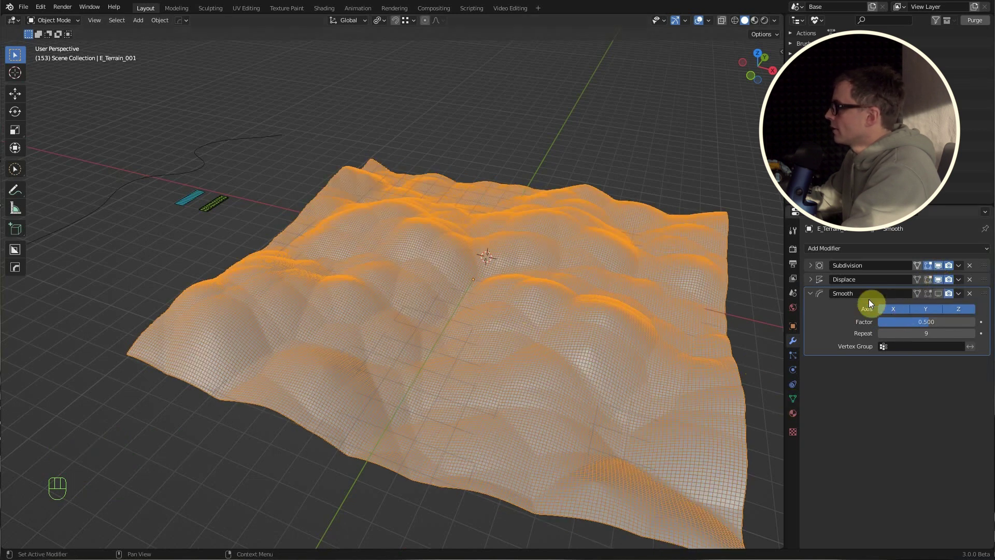
# - Review the clouds texture driving the terrain displacement and compare it with and without smoothing
pyautogui.click(809, 279)
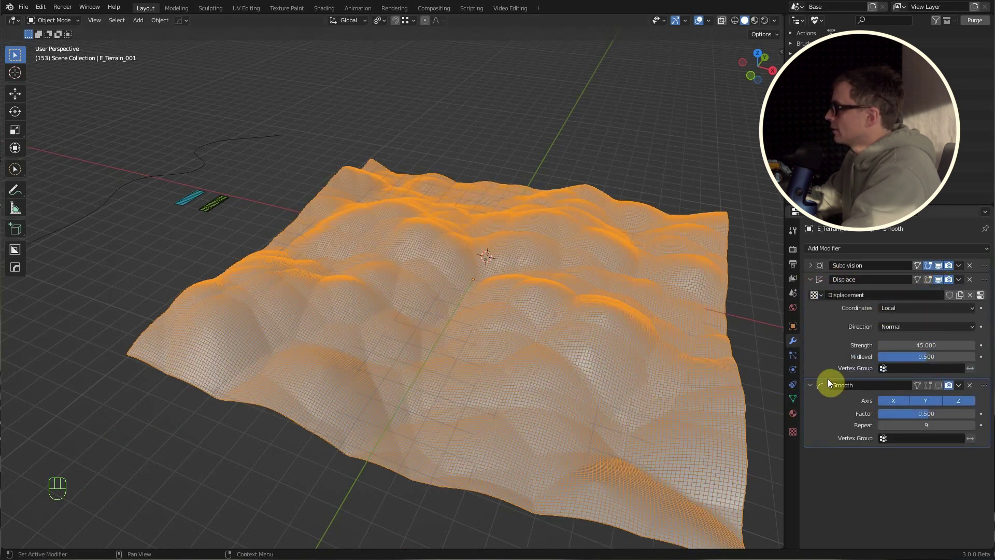
pyautogui.click(792, 431)
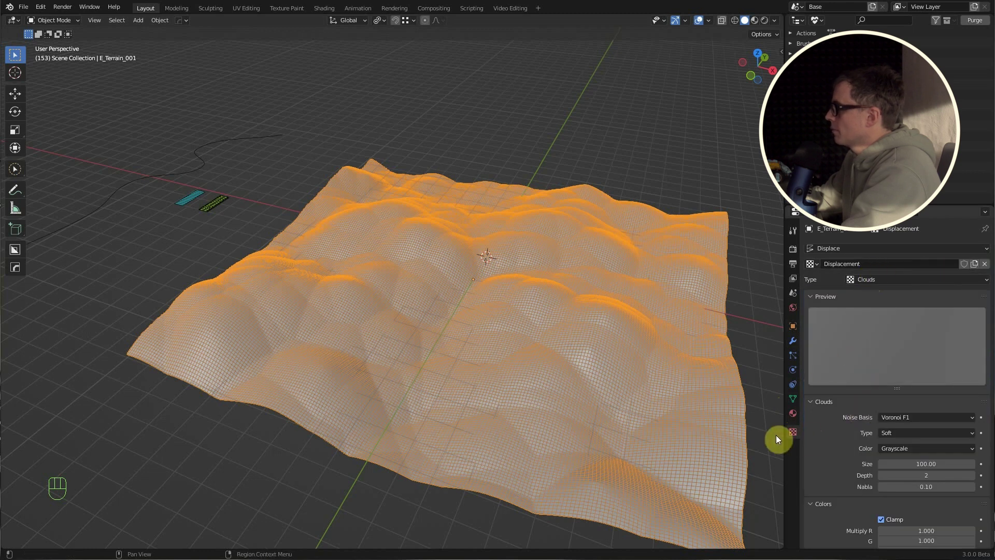
pyautogui.click(792, 340)
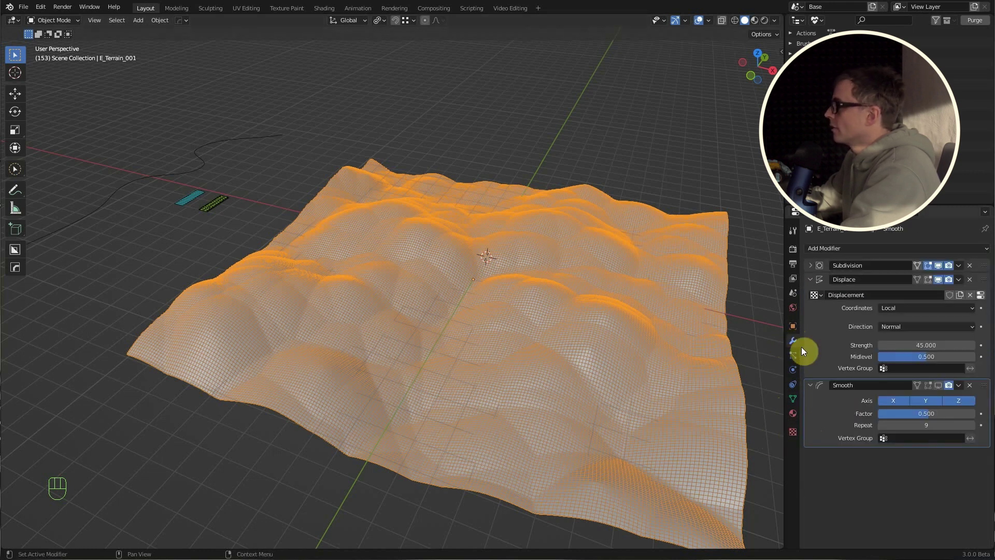
pyautogui.click(809, 280)
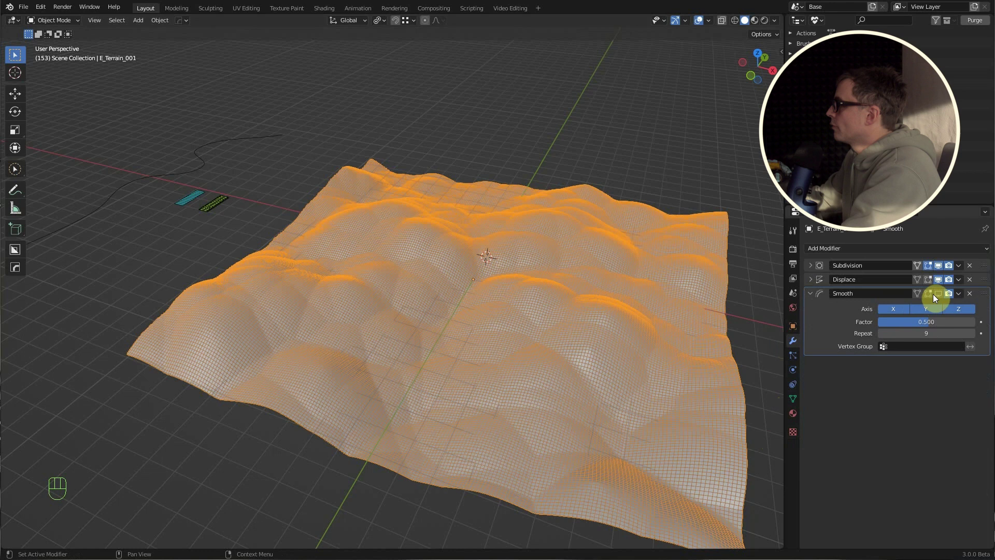
pyautogui.click(938, 293)
pyautogui.hotkey('shift', 'f')
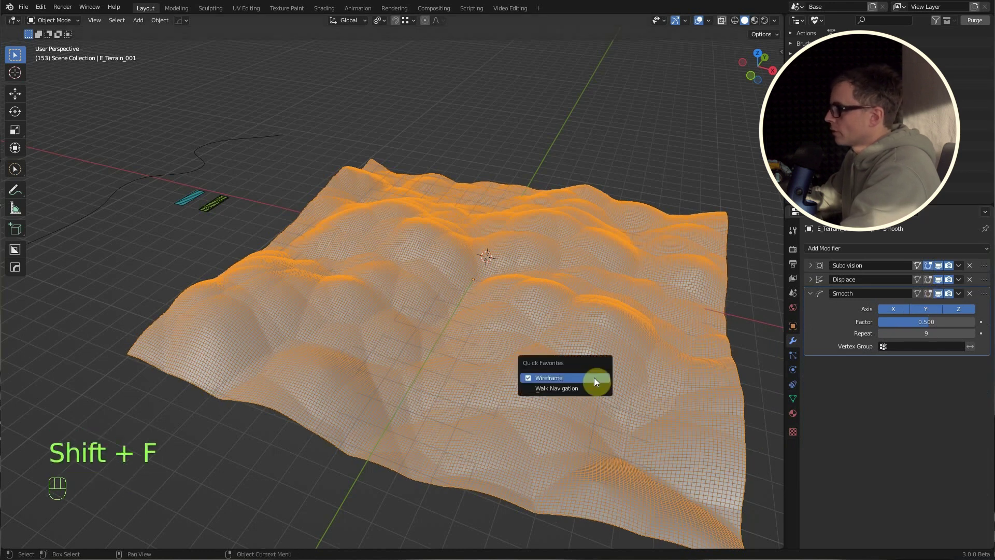
pyautogui.click(567, 378)
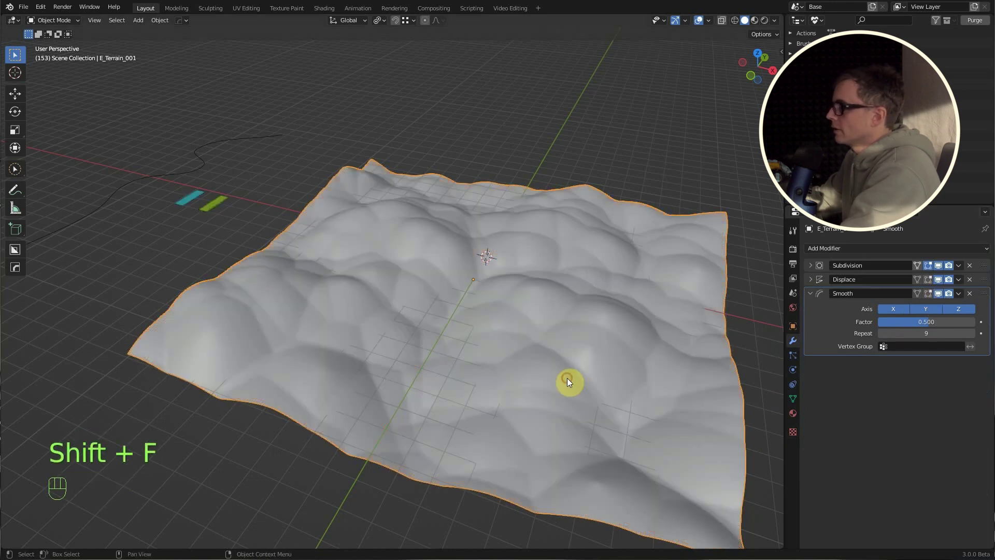
pyautogui.click(940, 297)
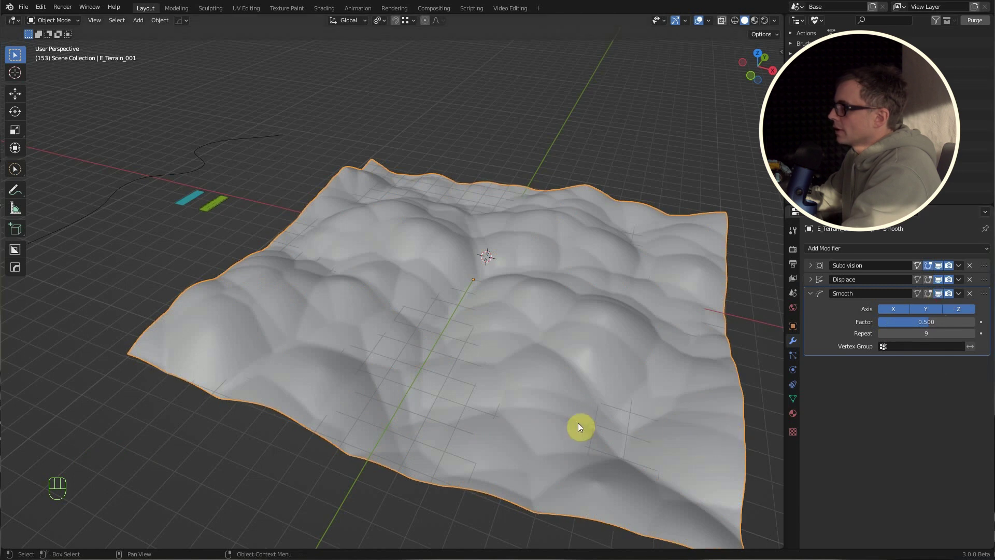
# - Inspect the road spline's control points in edit mode
pyautogui.keyDown('shift'); pyautogui.moveTo(208, 281); pyautogui.dragTo(269, 250, button='middle'); pyautogui.keyUp('shift')
pyautogui.click(254, 248)
pyautogui.press('Tab')
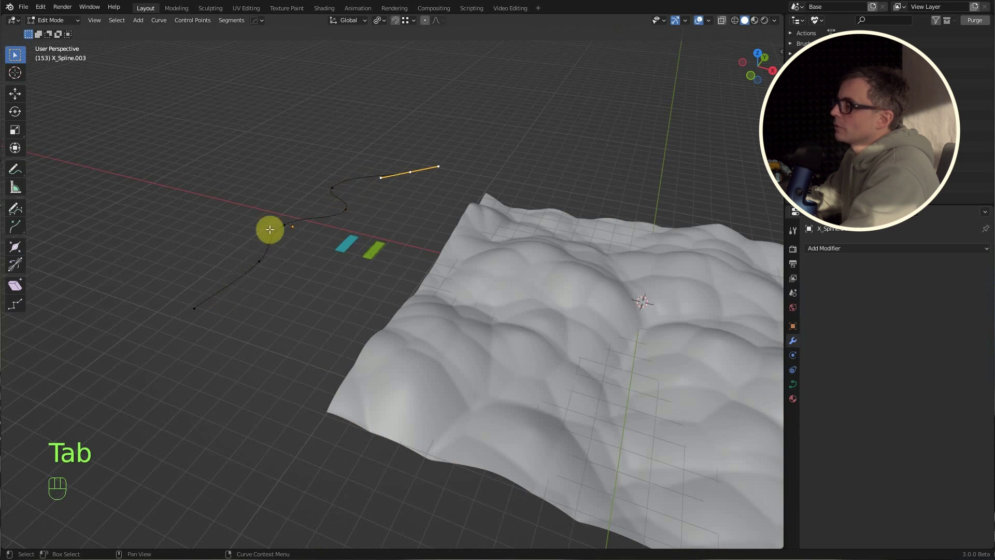
pyautogui.press('Tab')
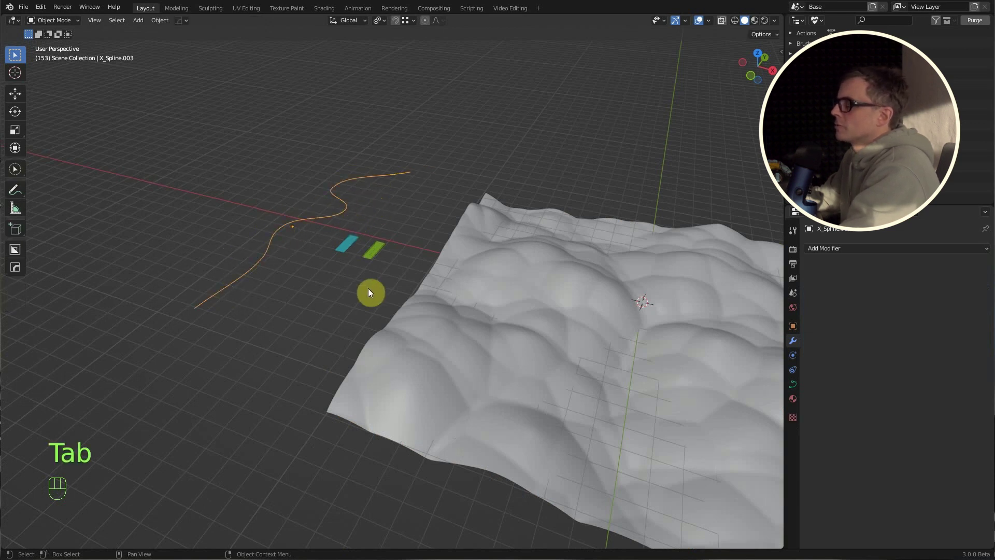
pyautogui.scroll(-2, 275, 258)
pyautogui.scroll(-2, 275, 258)
pyautogui.scroll(1, 275, 259)
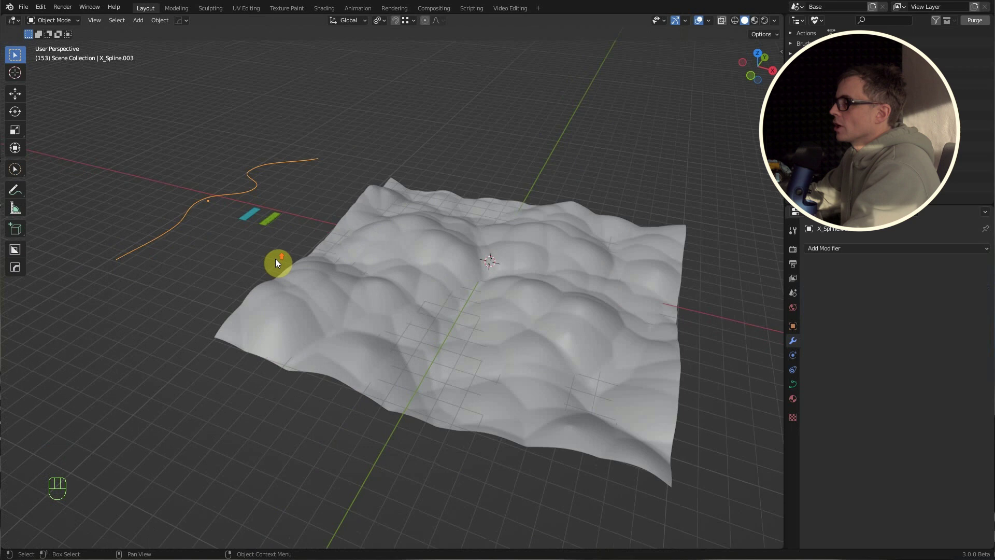
pyautogui.keyDown('alt'); pyautogui.middleClick(249, 246); pyautogui.keyUp('alt')
pyautogui.scroll(3, 261, 246)
pyautogui.scroll(2, 296, 224)
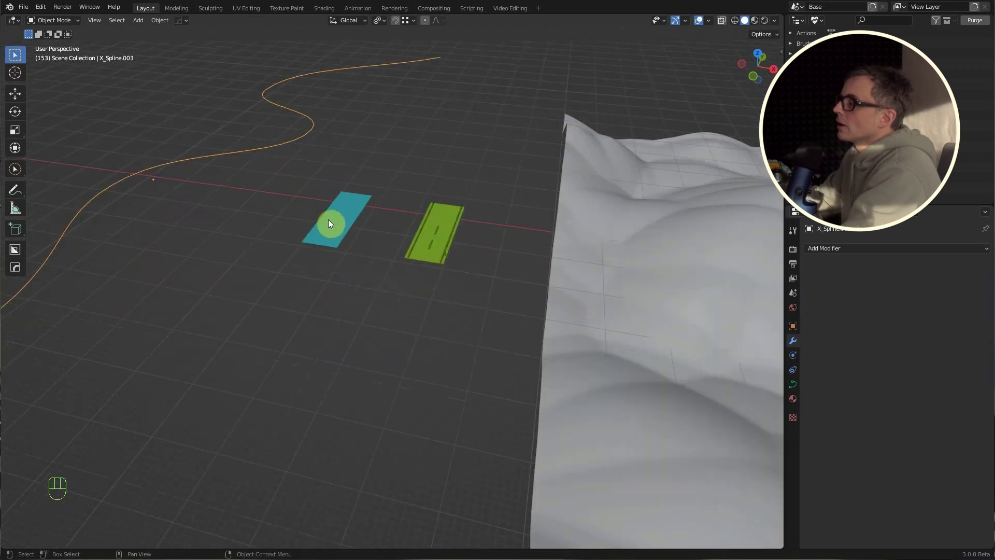
# - Compare the cyan flat road plane and green detailed road mesh, checking the flat plane's faces
pyautogui.click(328, 224)
pyautogui.scroll(1, 347, 234)
pyautogui.scroll(2, 455, 246)
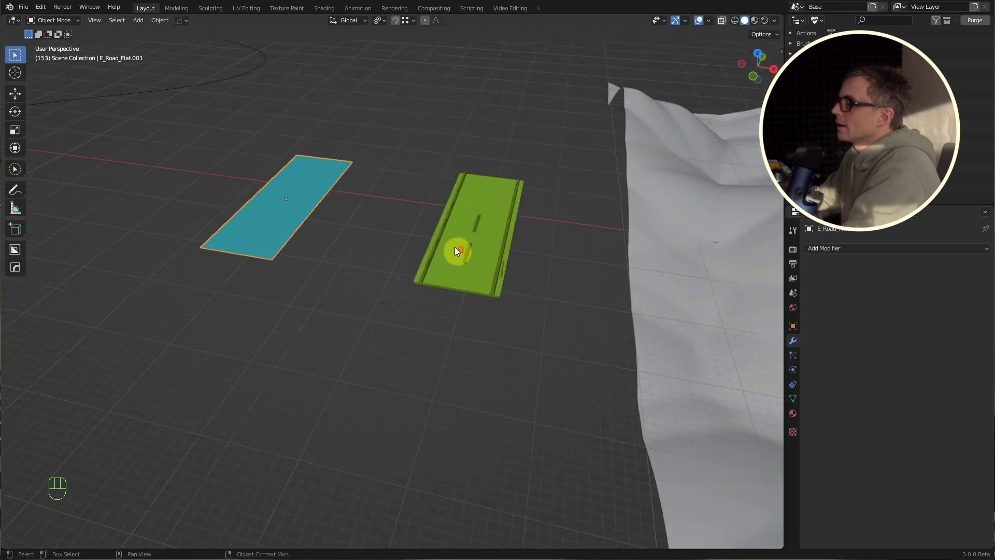
pyautogui.scroll(2, 455, 246)
pyautogui.click(457, 247)
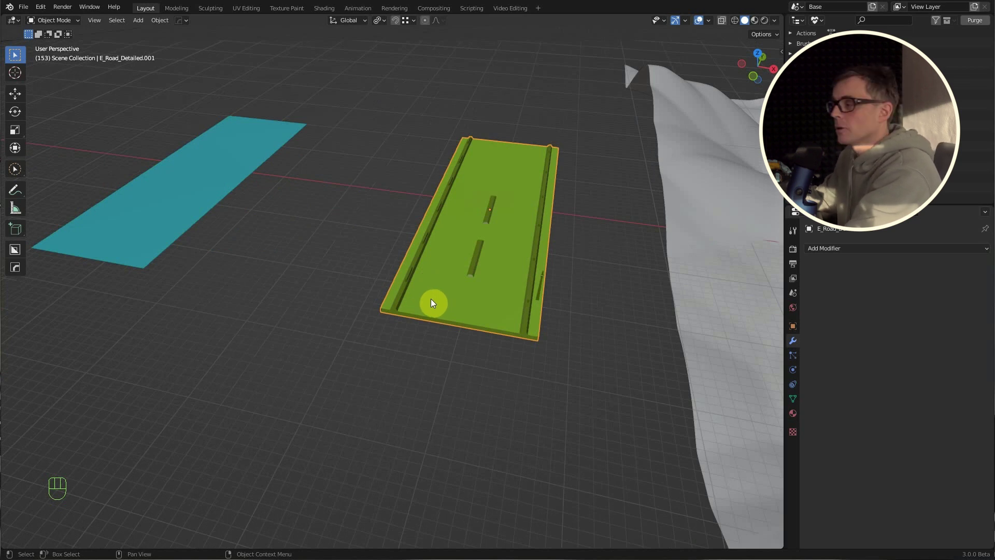
pyautogui.click(181, 214)
pyautogui.moveTo(198, 302)
pyautogui.mouseDown(button='middle')
pyautogui.moveTo(290, 334)
pyautogui.moveTo(329, 315)
pyautogui.mouseUp(button='middle')
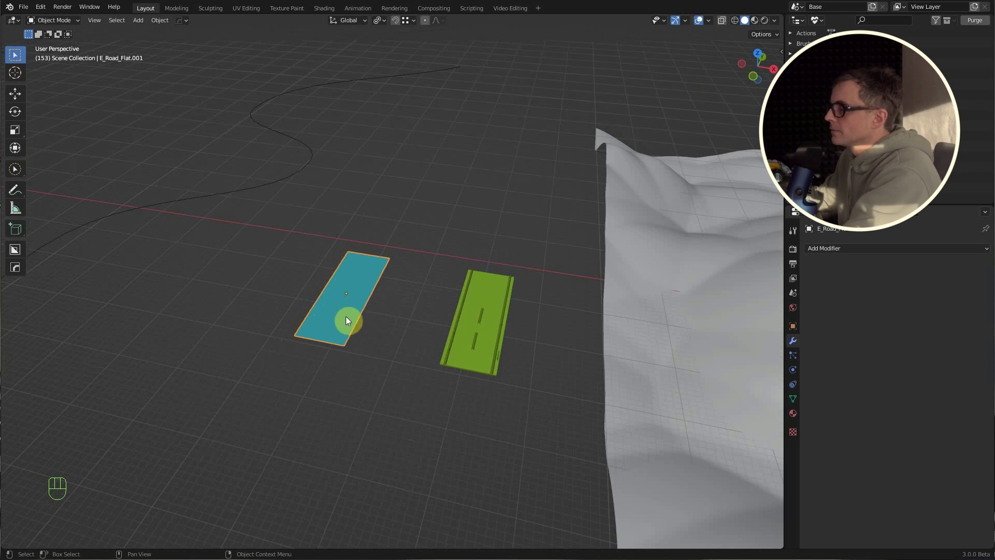
pyautogui.press('Tab')
pyautogui.scroll(3, 344, 316)
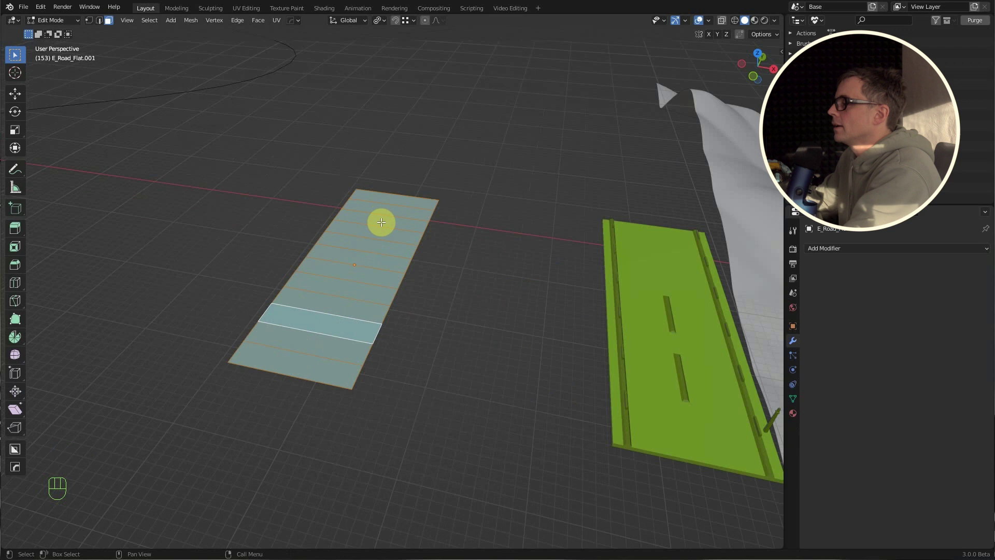
pyautogui.press('Tab')
pyautogui.scroll(-4, 388, 215)
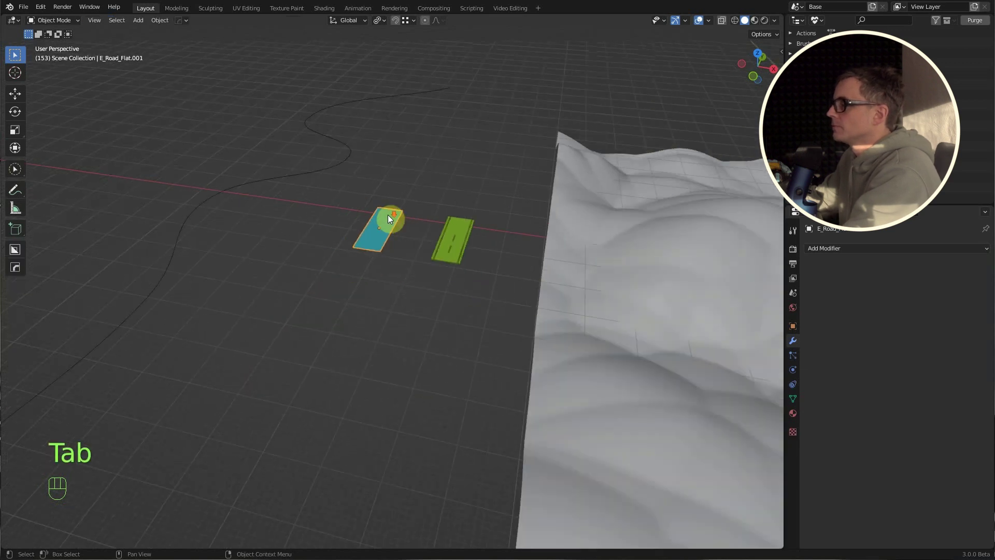
pyautogui.scroll(-1, 381, 226)
pyautogui.scroll(2, 375, 234)
pyautogui.scroll(3, 376, 235)
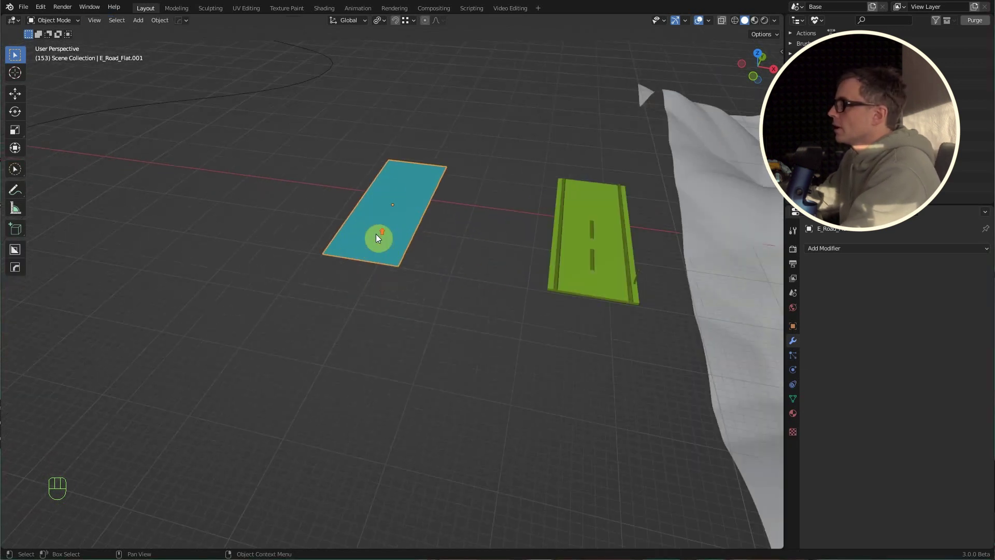
# - Add an Array modifier to the flat road with Fit Curve on X_Spline.003 so it spans the spline
pyautogui.click(859, 247)
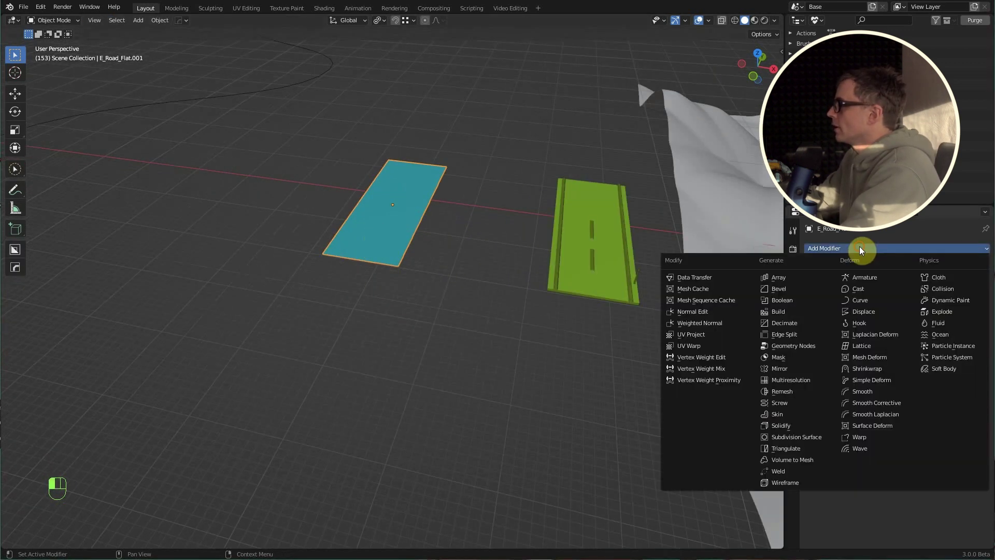
pyautogui.click(779, 277)
pyautogui.scroll(-4, 442, 308)
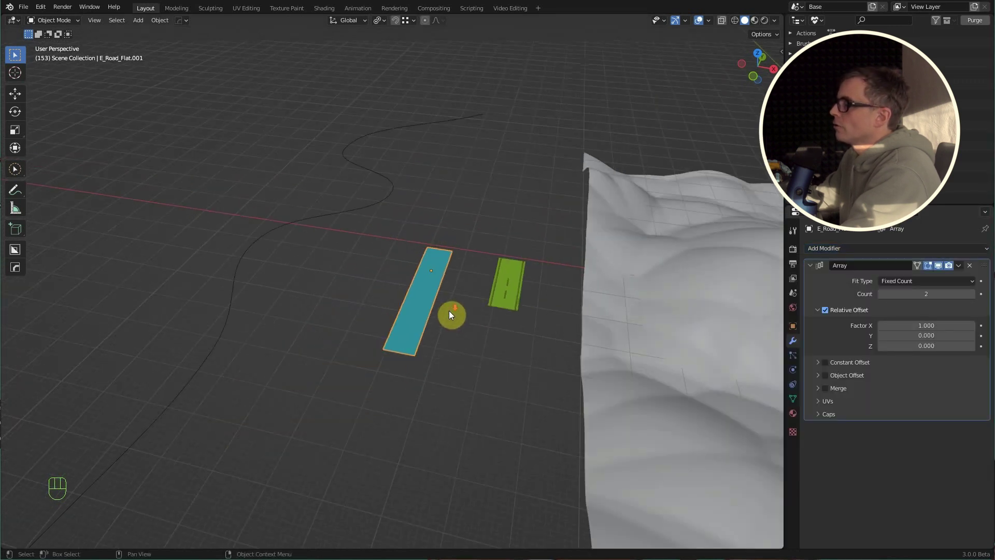
pyautogui.keyDown('alt'); pyautogui.moveTo(440, 297); pyautogui.dragTo(432, 296); pyautogui.keyUp('alt')
pyautogui.scroll(2, 427, 302)
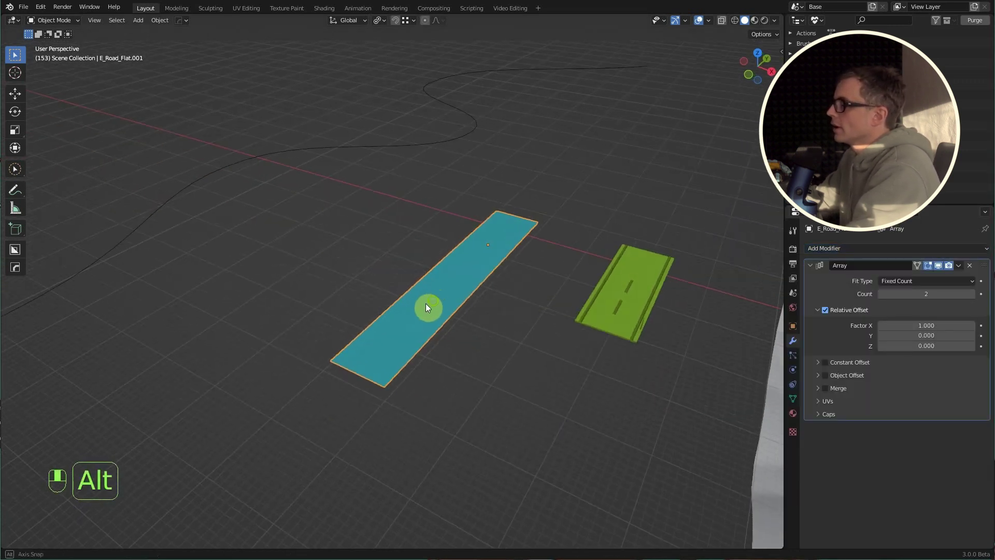
pyautogui.scroll(2, 442, 315)
pyautogui.scroll(1, 442, 319)
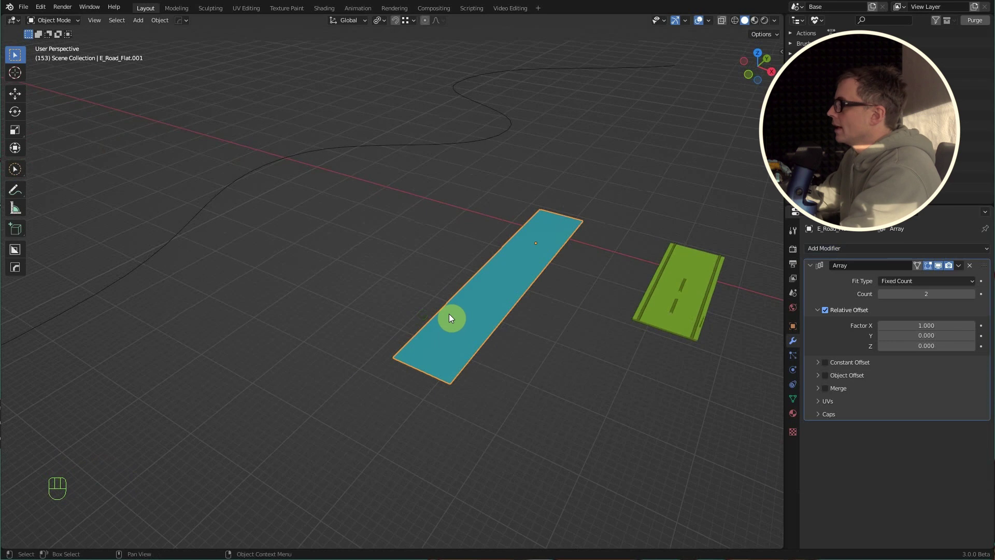
pyautogui.click(922, 277)
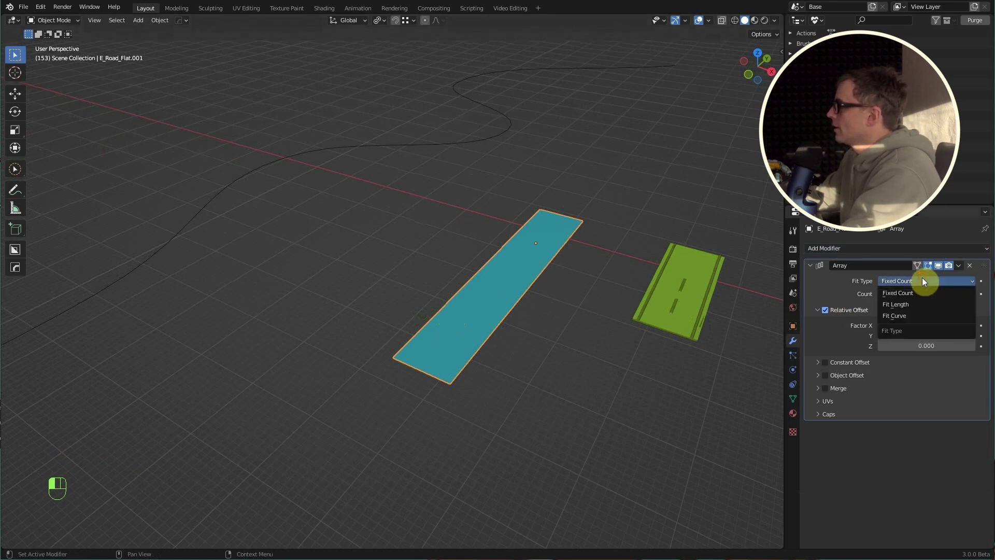
pyautogui.click(904, 314)
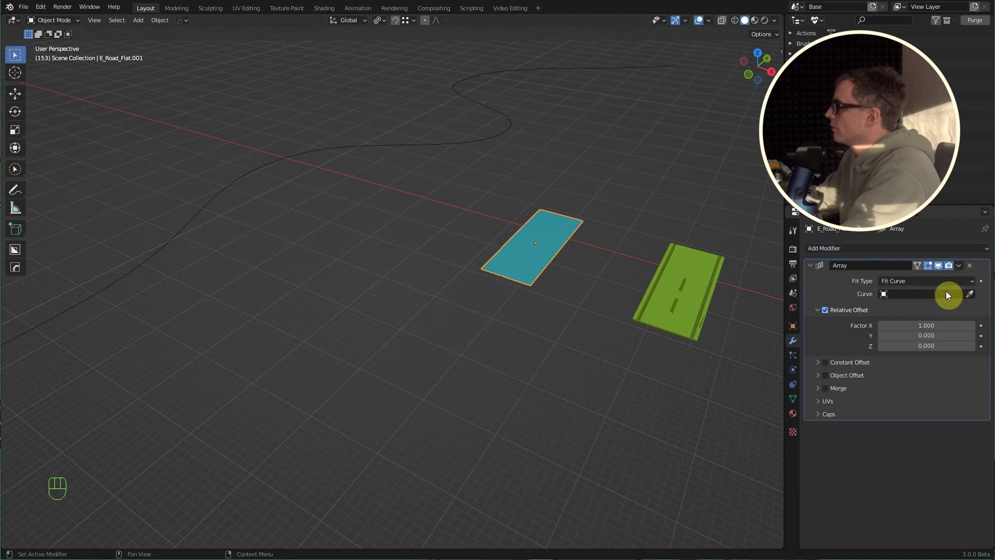
pyautogui.click(969, 293)
pyautogui.click(439, 144)
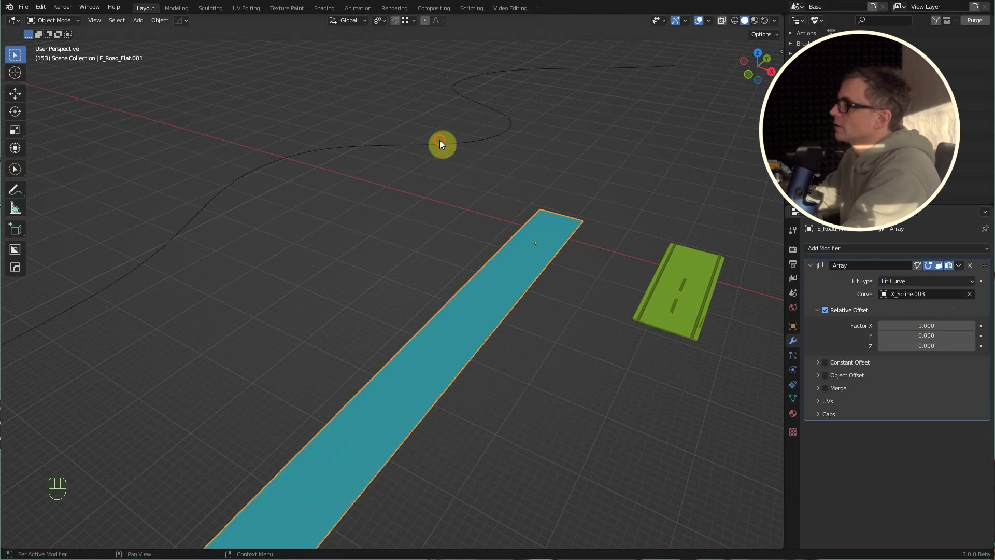
pyautogui.scroll(-4, 459, 186)
pyautogui.keyDown('shift'); pyautogui.moveTo(460, 185); pyautogui.dragTo(462, 192, button='middle'); pyautogui.keyUp('shift')
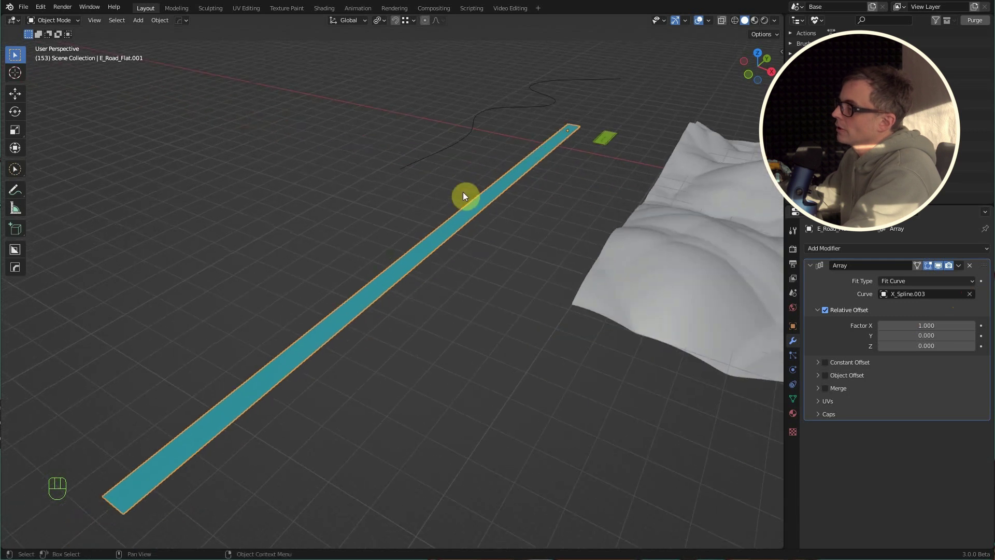
pyautogui.scroll(2, 484, 184)
pyautogui.scroll(1, 473, 174)
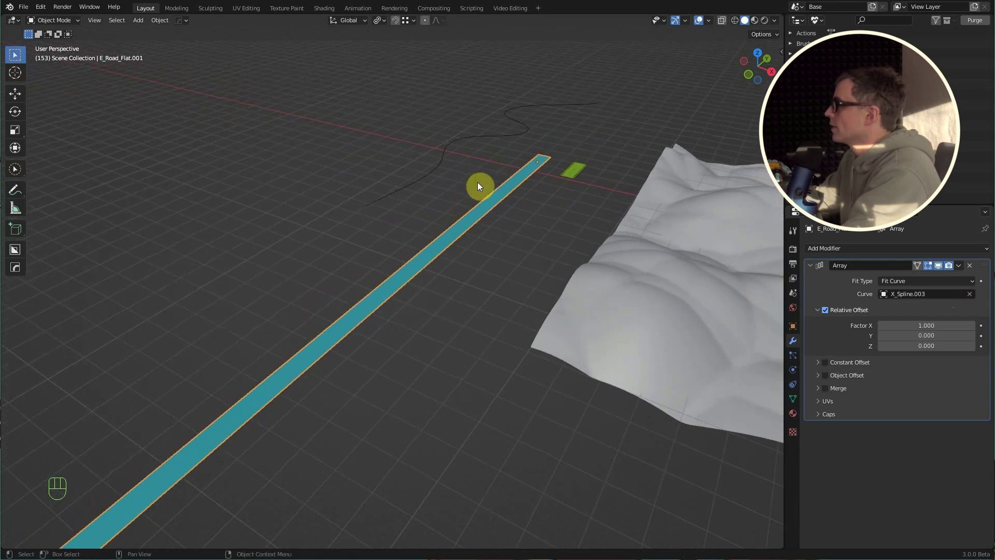
# - Add a Weld modifier beneath the array to merge the repeated road pieces into one mesh
pyautogui.click(808, 266)
pyautogui.click(846, 248)
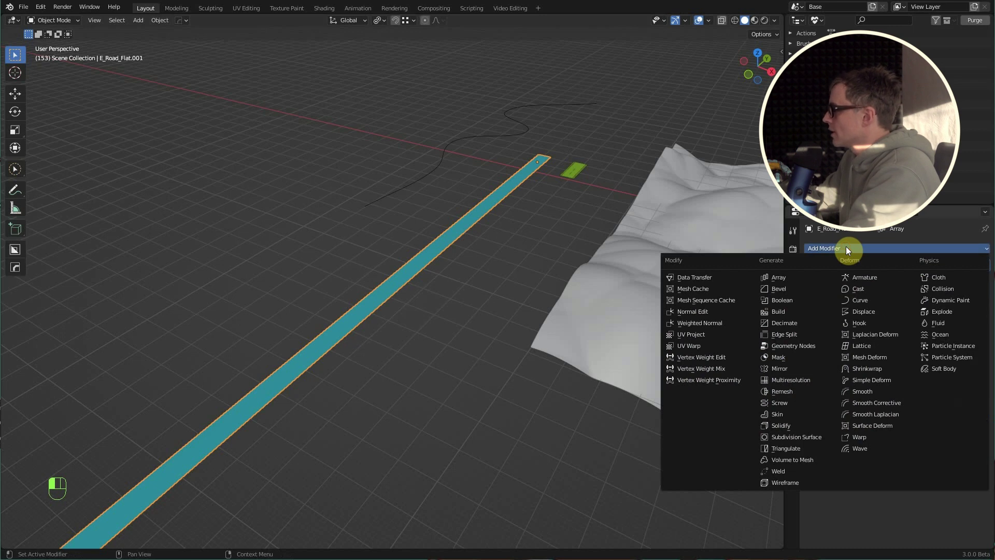
pyautogui.click(782, 471)
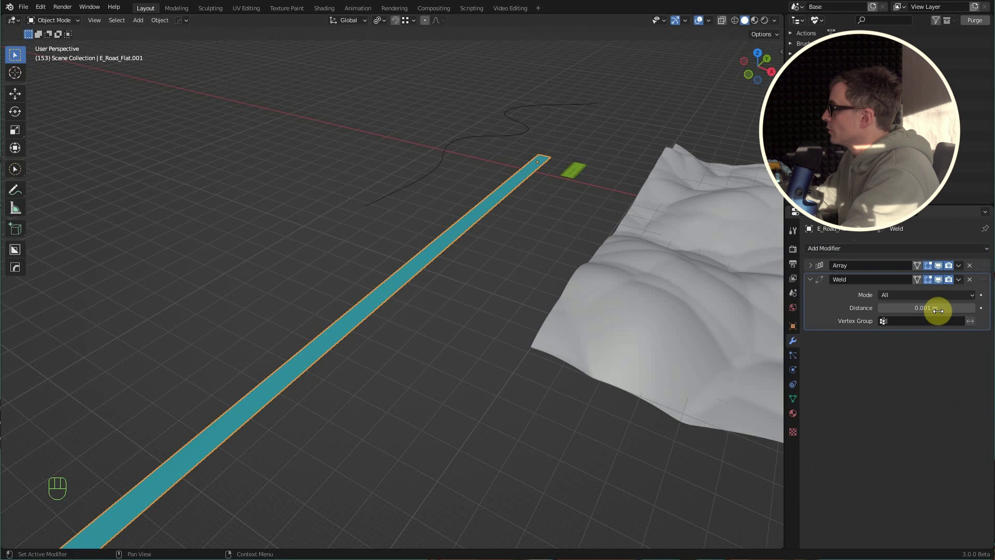
pyautogui.scroll(3, 528, 167)
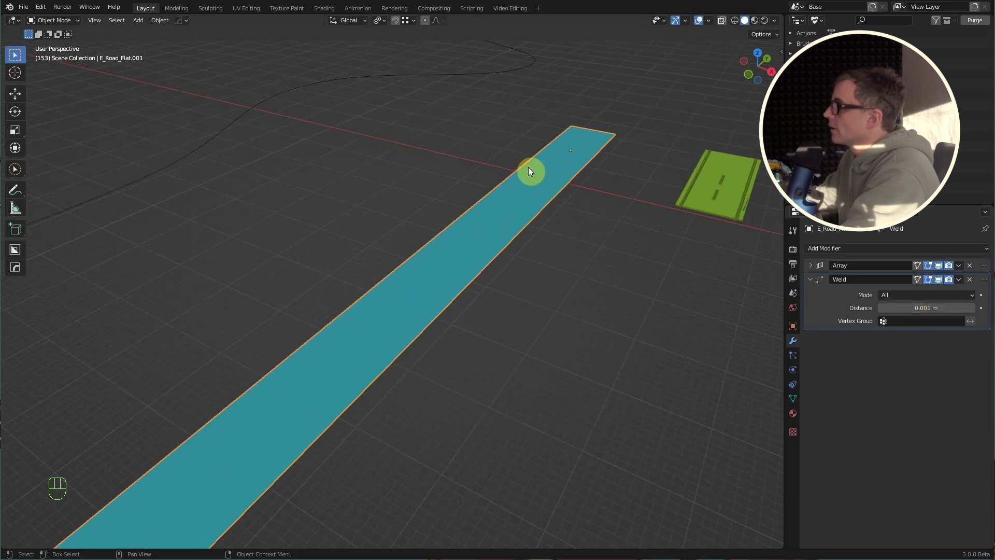
pyautogui.scroll(2, 528, 168)
pyautogui.scroll(-2, 517, 144)
pyautogui.scroll(-2, 559, 157)
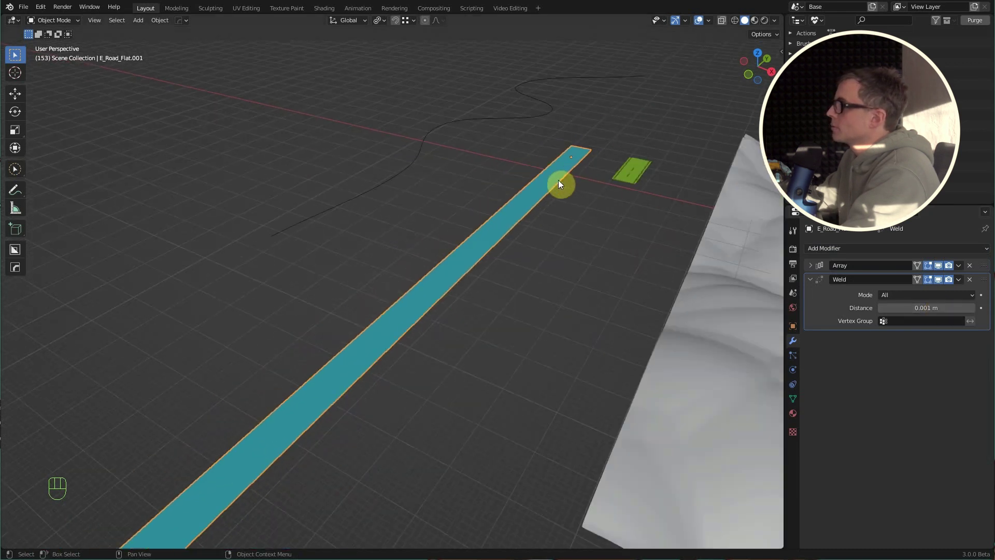
pyautogui.scroll(-2, 559, 169)
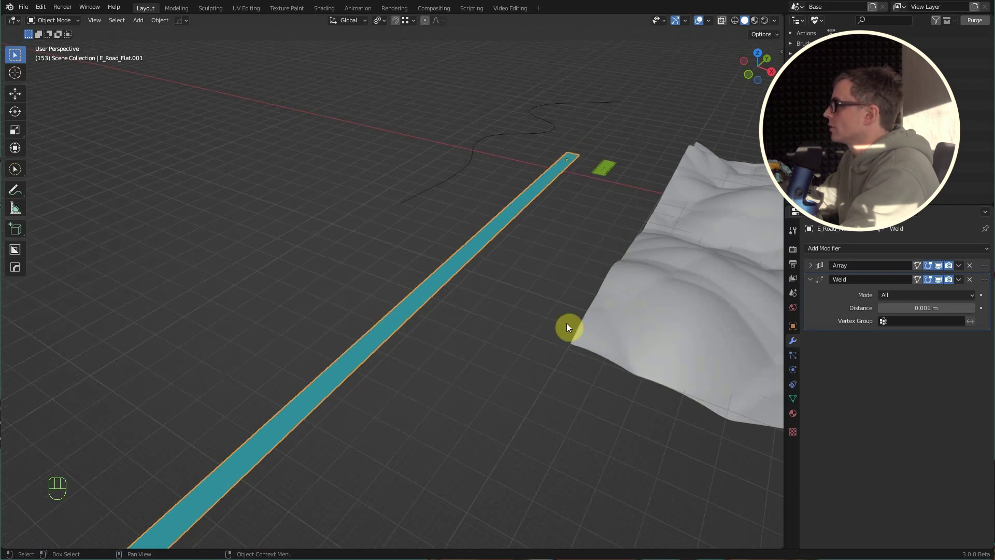
pyautogui.click(811, 279)
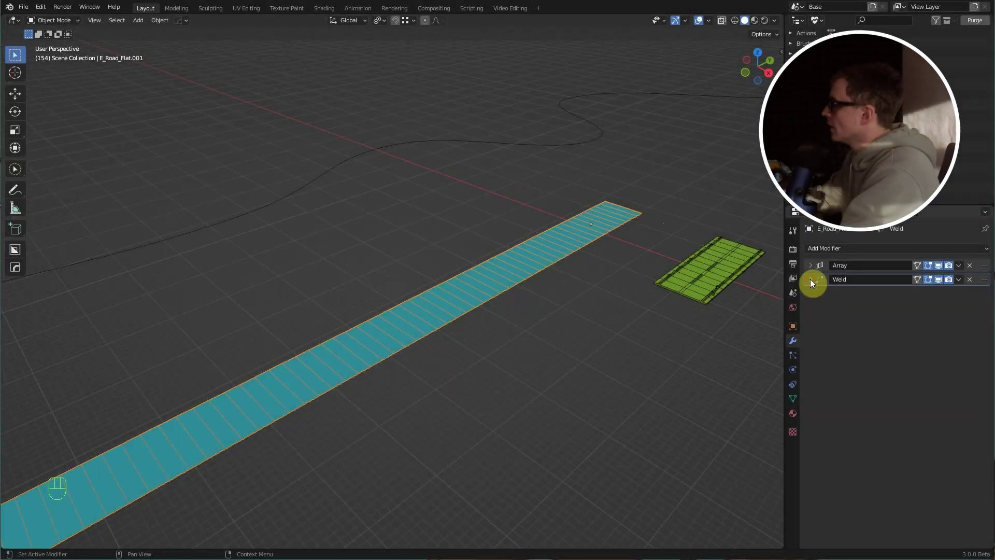
# - Add a Curve modifier deforming the road along X_Spline.003
pyautogui.click(850, 249)
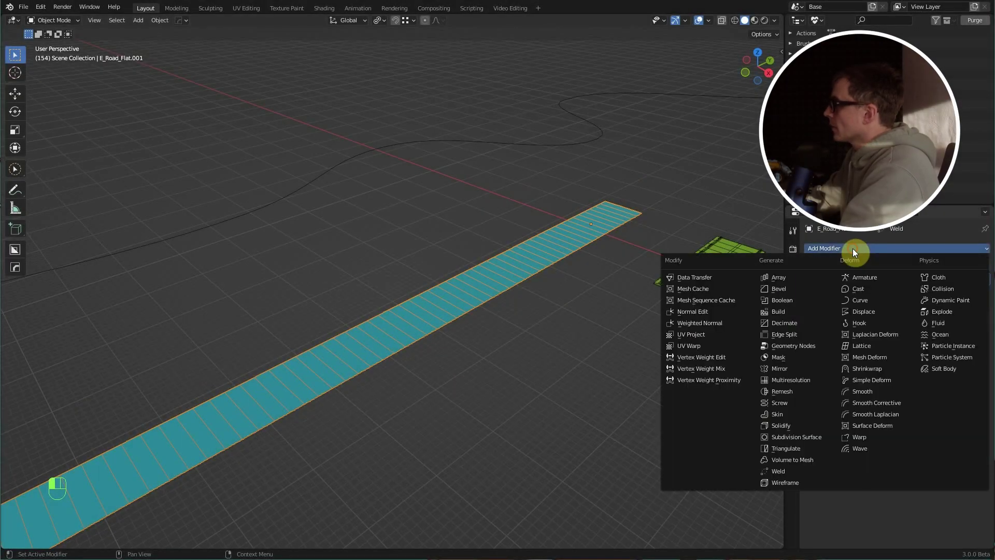
pyautogui.click(858, 300)
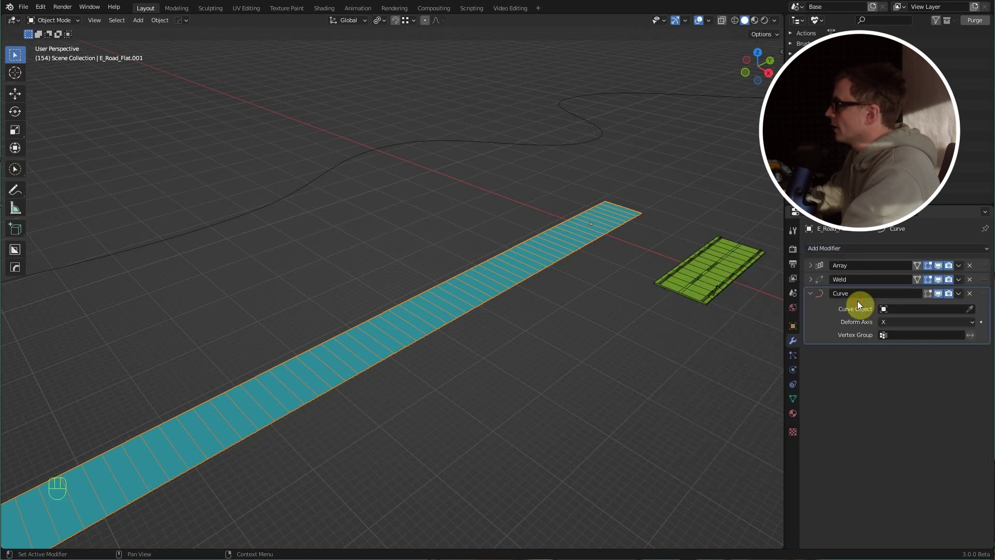
pyautogui.click(970, 308)
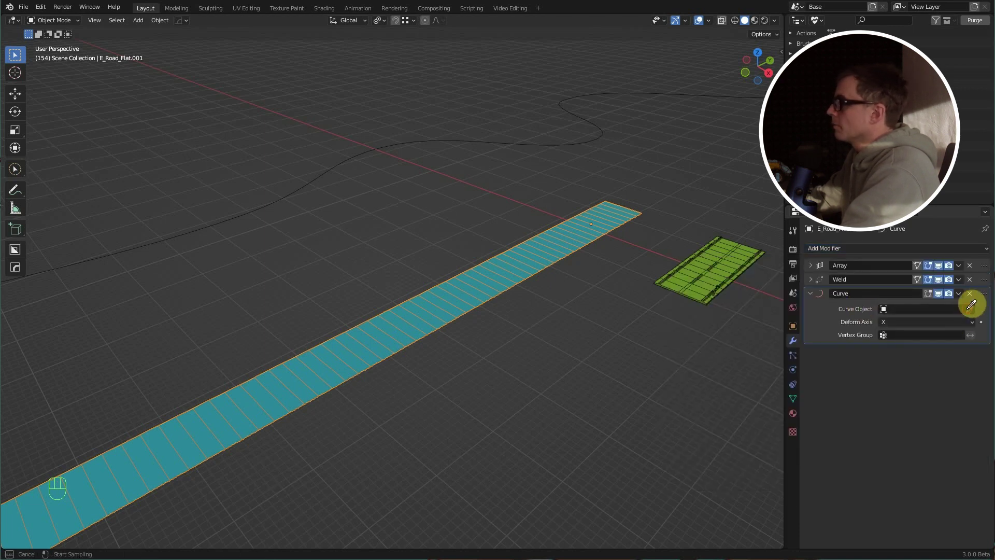
pyautogui.click(577, 130)
pyautogui.scroll(-3, 522, 219)
pyautogui.moveTo(522, 218)
pyautogui.mouseDown(button='middle')
pyautogui.moveTo(535, 259)
pyautogui.moveTo(602, 281)
pyautogui.mouseUp(button='middle')
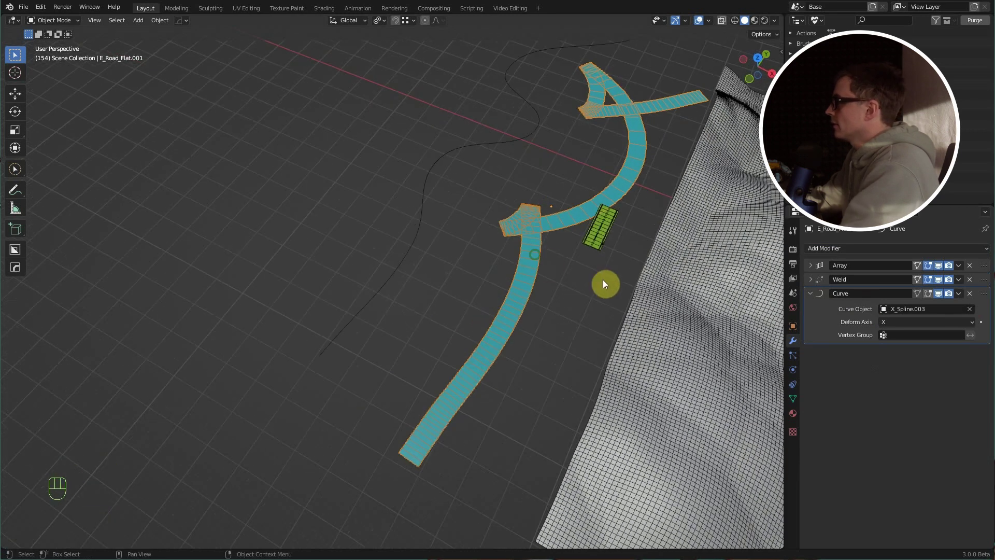
# - Shift the spline along X so the road follows it cleanly, then reselect the road mesh
pyautogui.click(451, 150)
pyautogui.press('g')
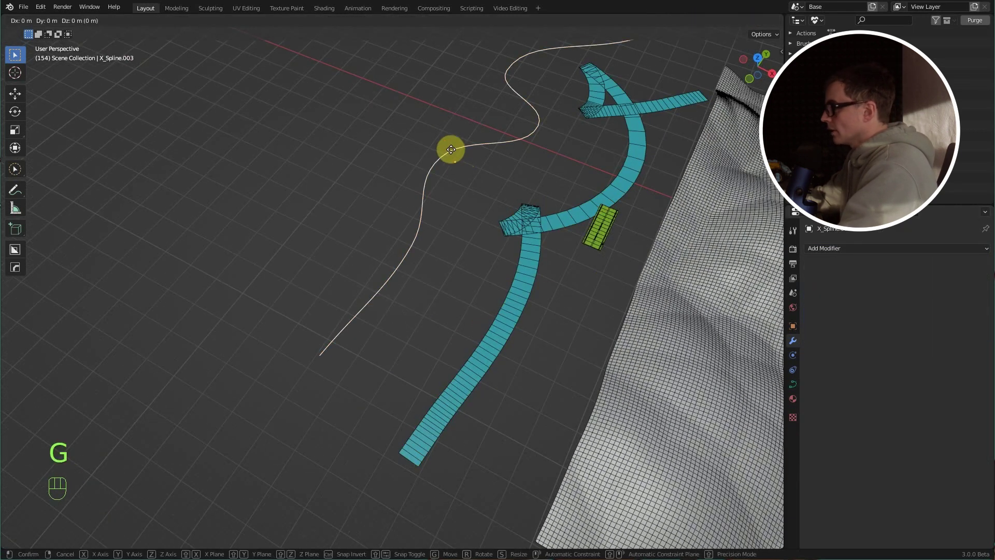
pyautogui.press('x')
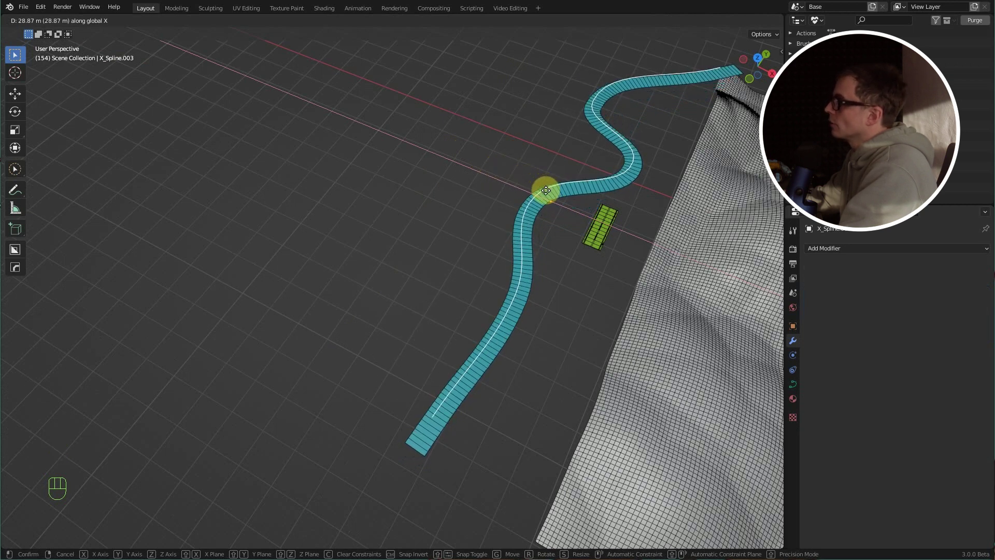
pyautogui.click(547, 191)
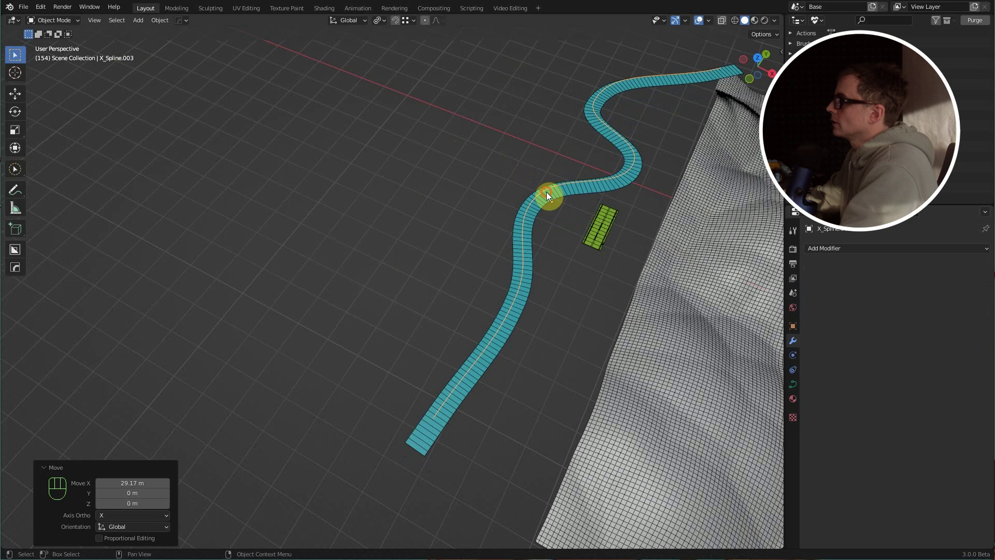
pyautogui.moveTo(546, 192)
pyautogui.keyDown('alt'); pyautogui.mouseDown()
pyautogui.moveTo(557, 211)
pyautogui.moveTo(517, 249)
pyautogui.mouseUp(); pyautogui.keyUp('alt')
pyautogui.scroll(3, 534, 250)
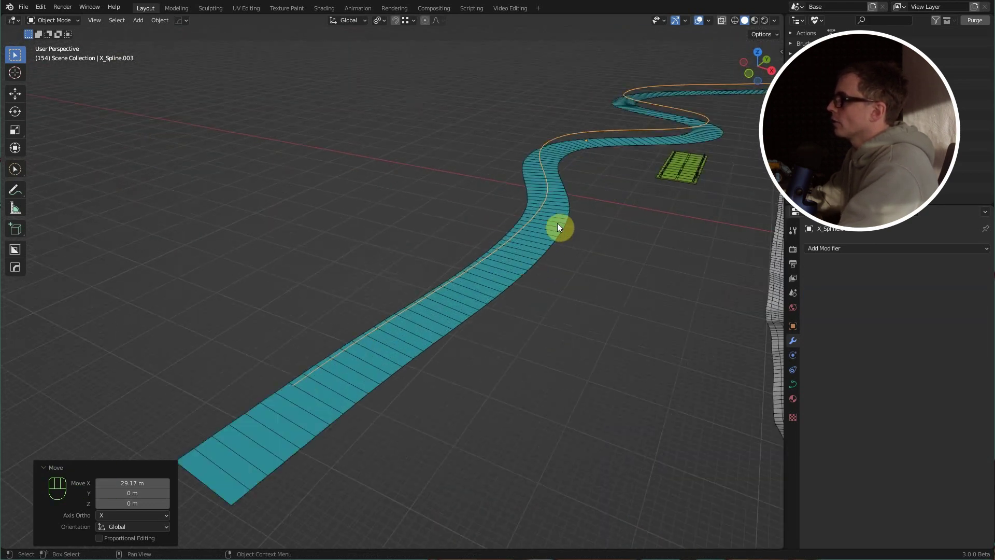
pyautogui.scroll(-3, 534, 223)
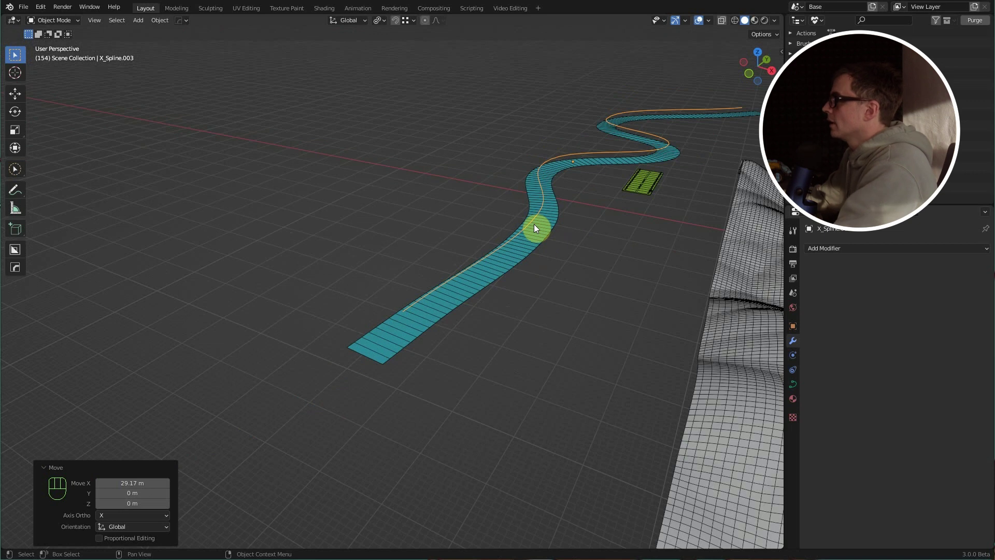
pyautogui.click(544, 228)
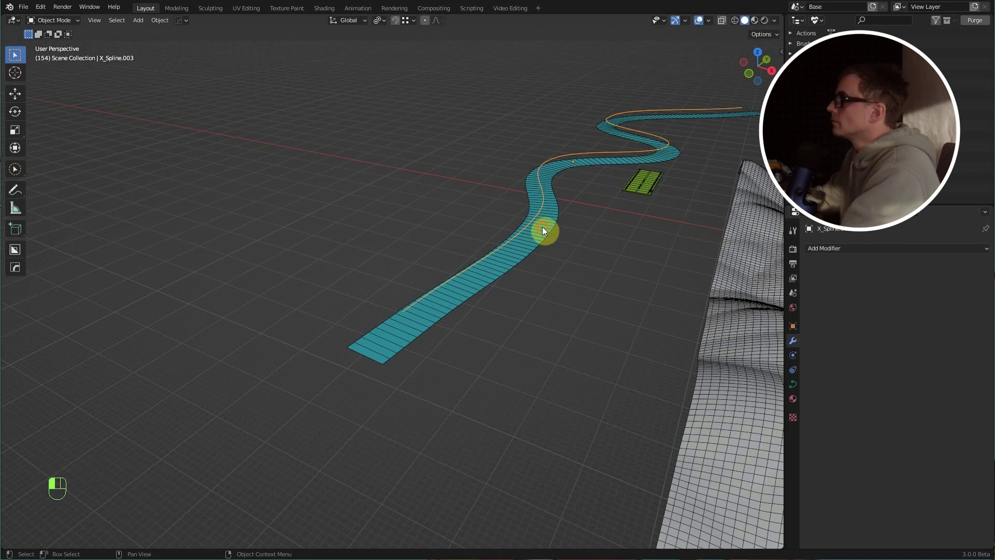
pyautogui.click(542, 227)
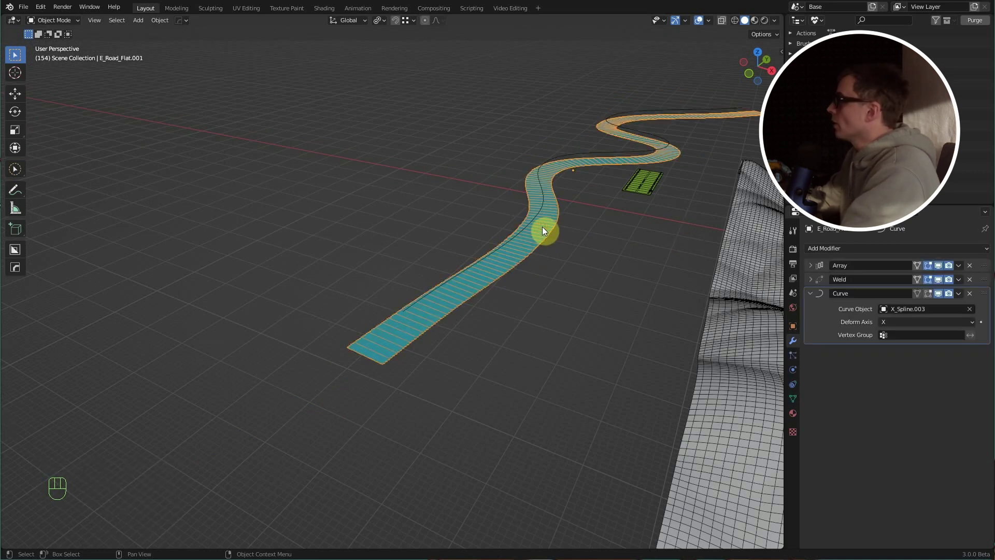
# - Add a Subdivision Surface modifier to smooth the curved road
pyautogui.click(871, 247)
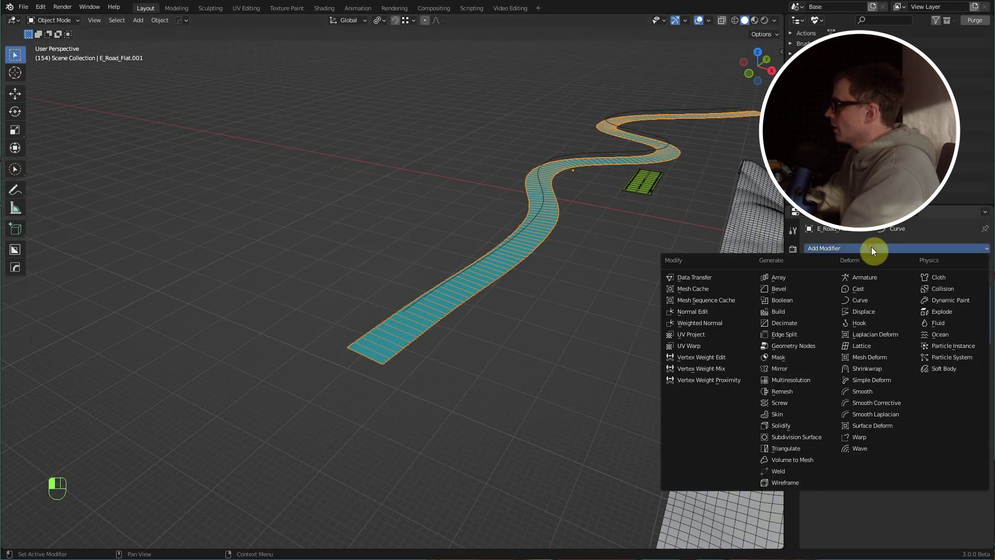
pyautogui.click(813, 436)
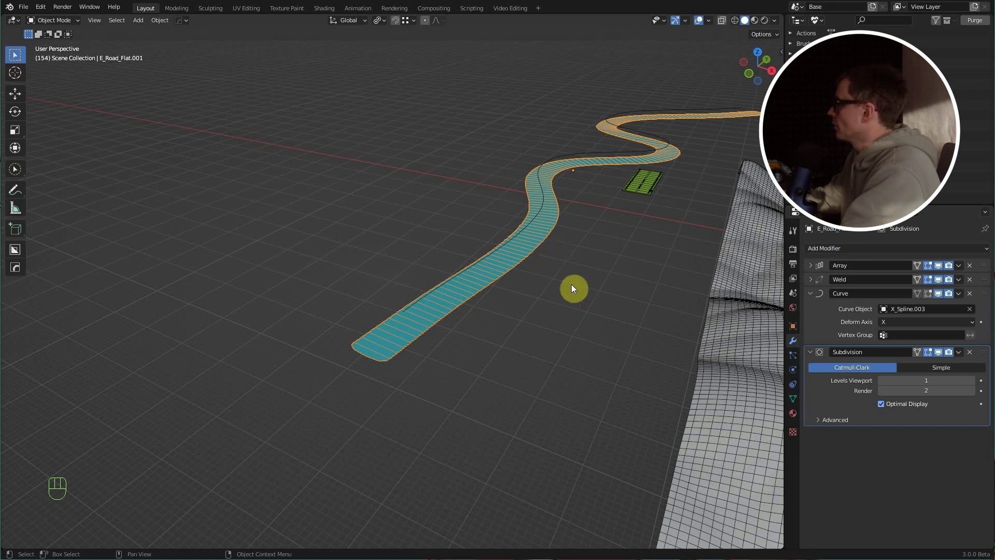
# - Move the curved road along X until it lies across the hilly terrain, then reselect it
pyautogui.moveTo(556, 284); pyautogui.dragTo(466, 210)
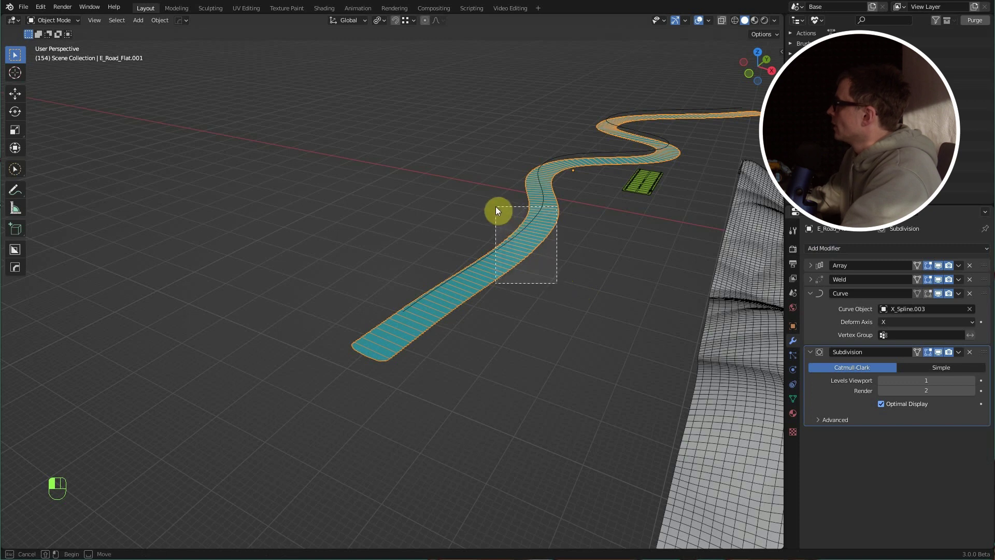
pyautogui.moveTo(466, 211)
pyautogui.mouseDown(button='middle')
pyautogui.moveTo(440, 292)
pyautogui.moveTo(417, 267)
pyautogui.mouseUp(button='middle')
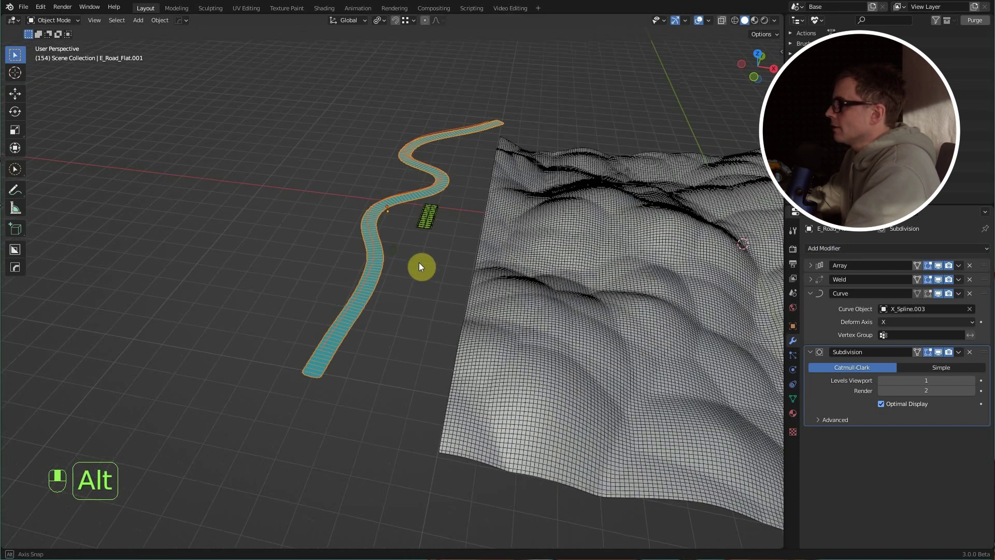
pyautogui.press('g')
pyautogui.press('x')
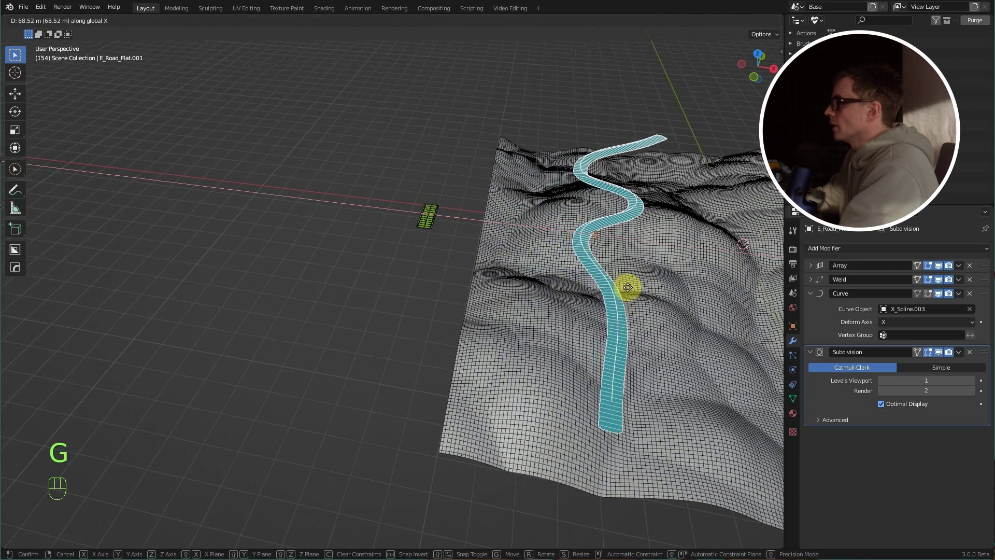
pyautogui.click(654, 290)
pyautogui.keyDown('alt'); pyautogui.moveTo(615, 322); pyautogui.dragTo(587, 318); pyautogui.keyUp('alt')
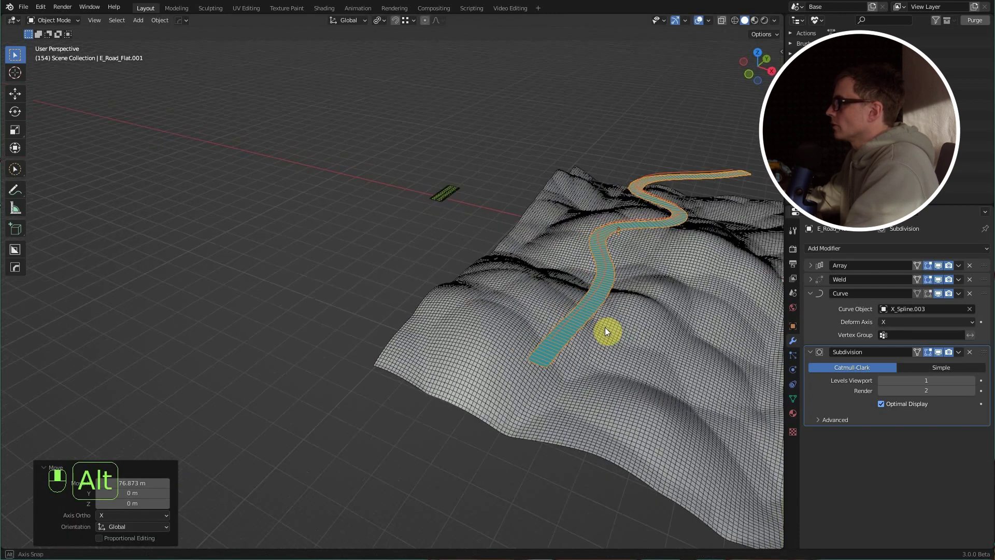
pyautogui.keyDown('alt'); pyautogui.moveTo(586, 317); pyautogui.dragTo(589, 319, button='middle'); pyautogui.keyUp('alt')
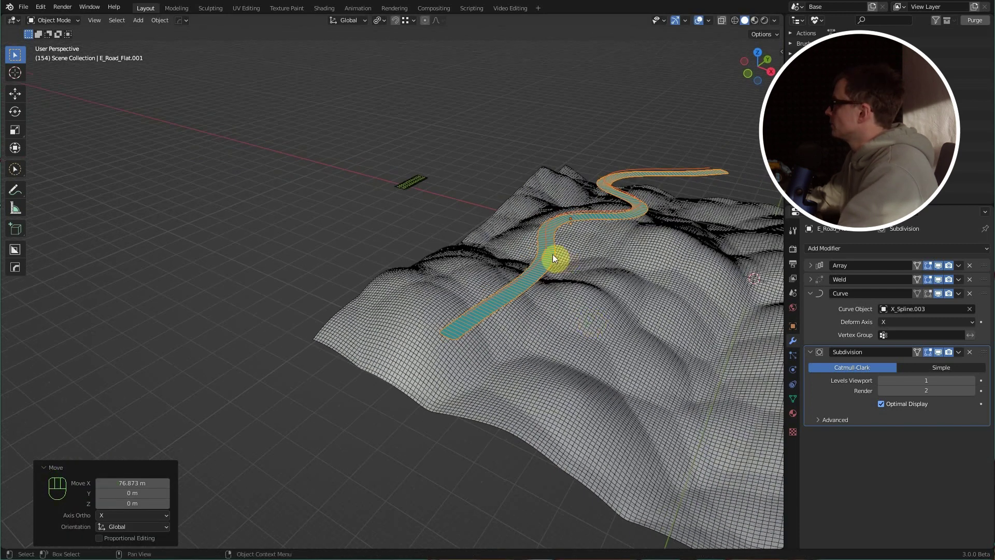
pyautogui.click(554, 251)
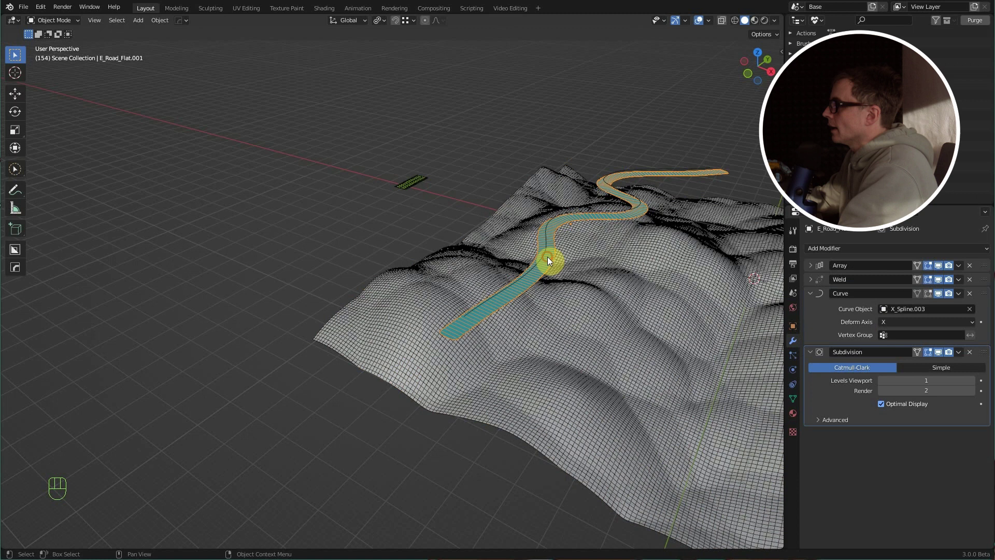
# - Add a Shrinkwrap modifier projecting the road onto E_Terrain_001 in both positive and negative directions
pyautogui.click(860, 247)
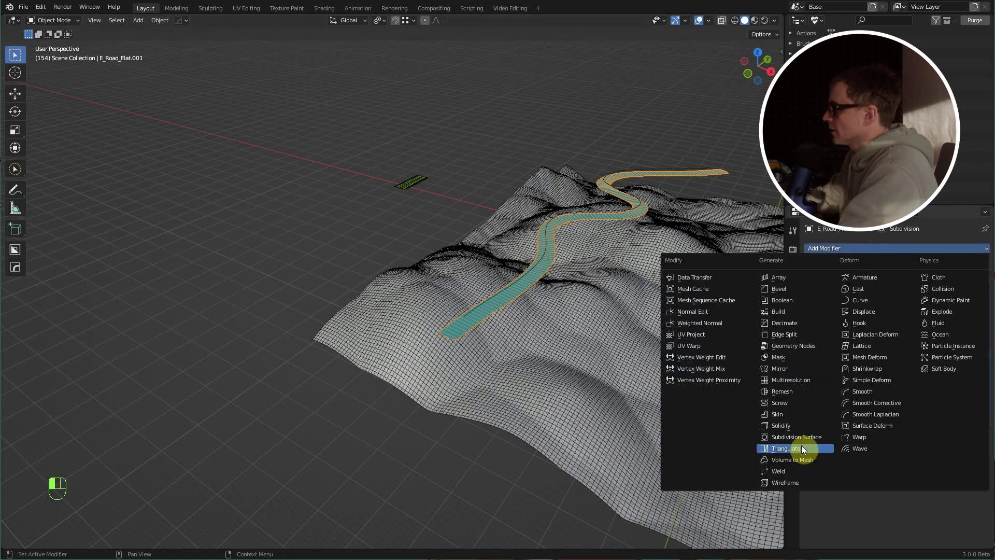
pyautogui.click(865, 371)
pyautogui.click(932, 449)
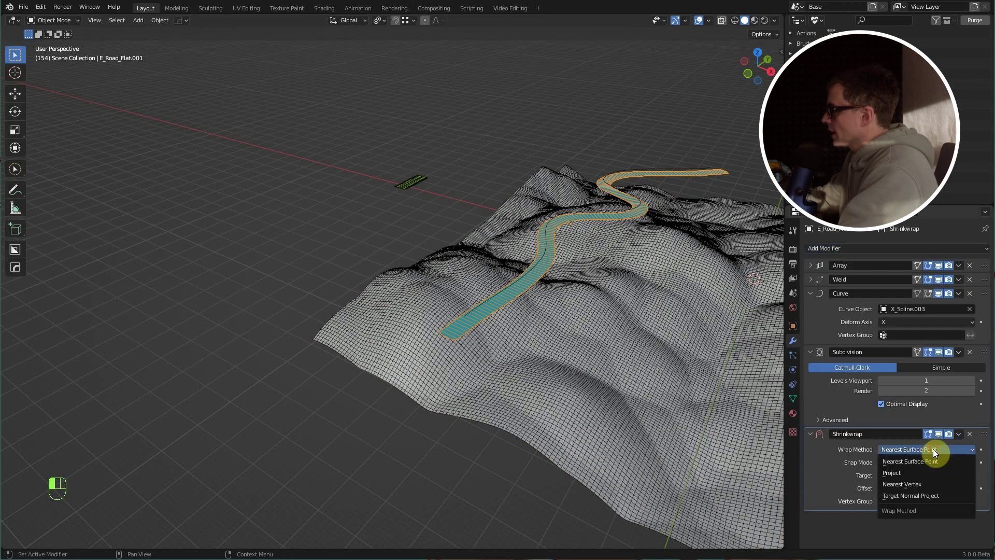
pyautogui.click(897, 474)
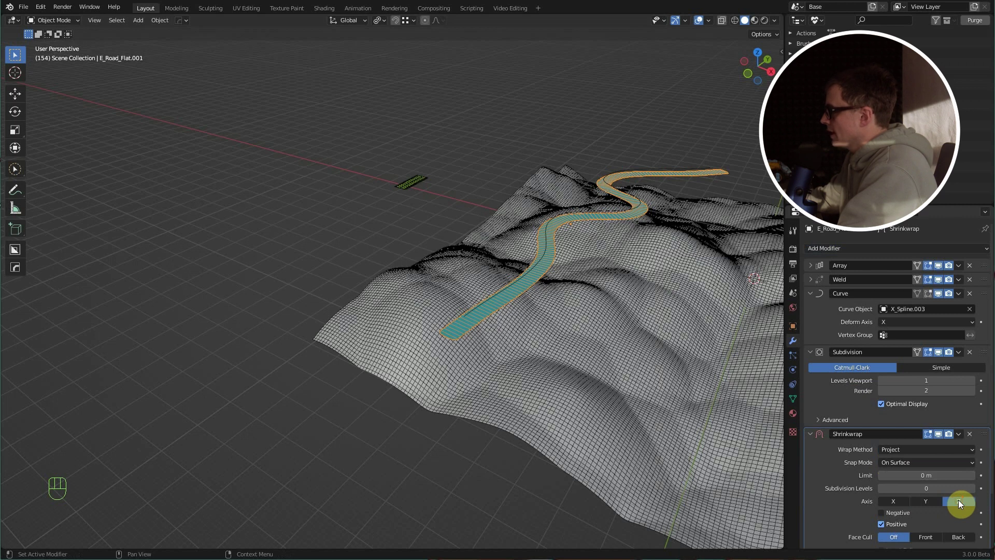
pyautogui.scroll(-2, 846, 468)
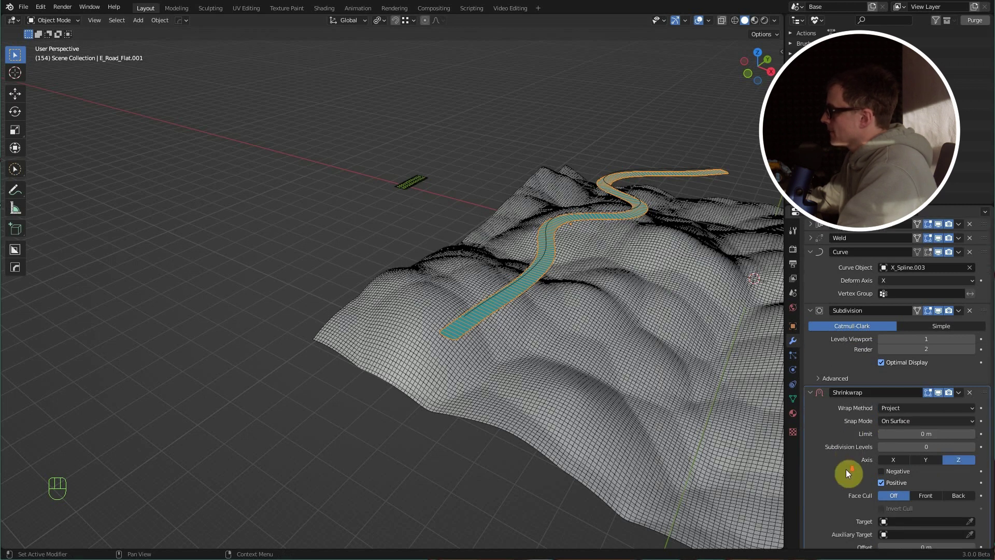
pyautogui.click(969, 520)
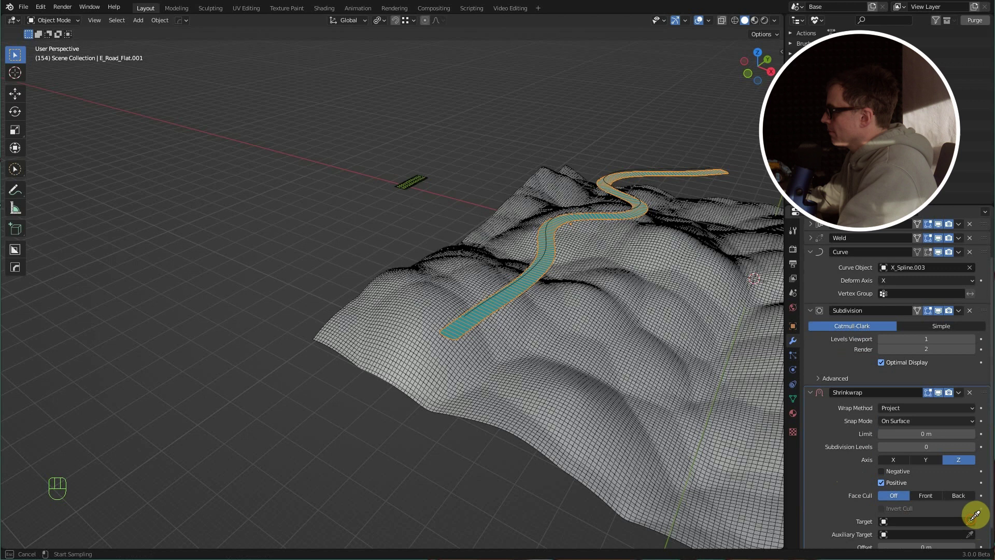
pyautogui.click(571, 308)
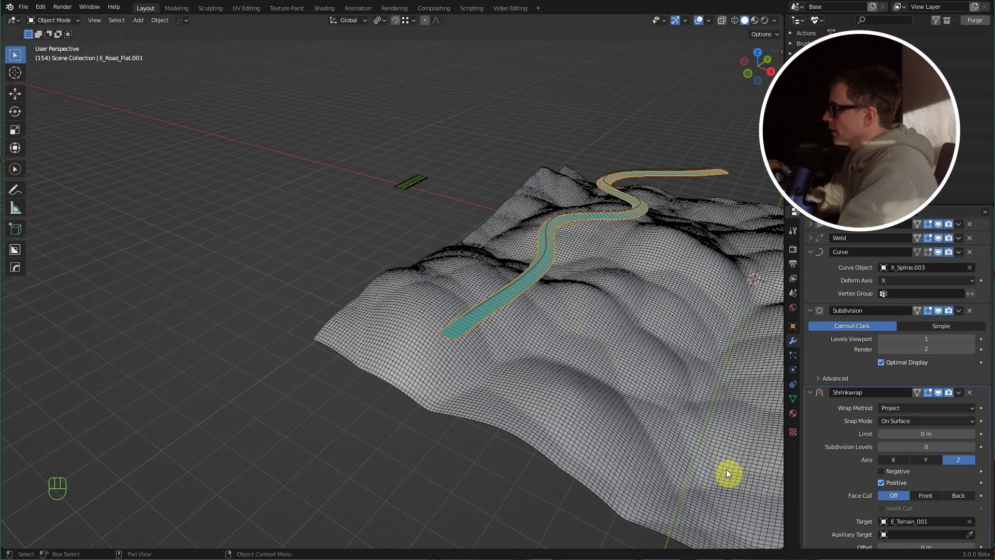
pyautogui.click(881, 470)
# - Select X_Spline.003 from a frontal view and begin sliding it along Y
pyautogui.moveTo(521, 344)
pyautogui.keyDown('alt'); pyautogui.mouseDown(button='middle')
pyautogui.moveTo(519, 357)
pyautogui.moveTo(562, 341)
pyautogui.moveTo(415, 362)
pyautogui.moveTo(251, 311)
pyautogui.mouseUp(button='middle'); pyautogui.keyUp('alt')
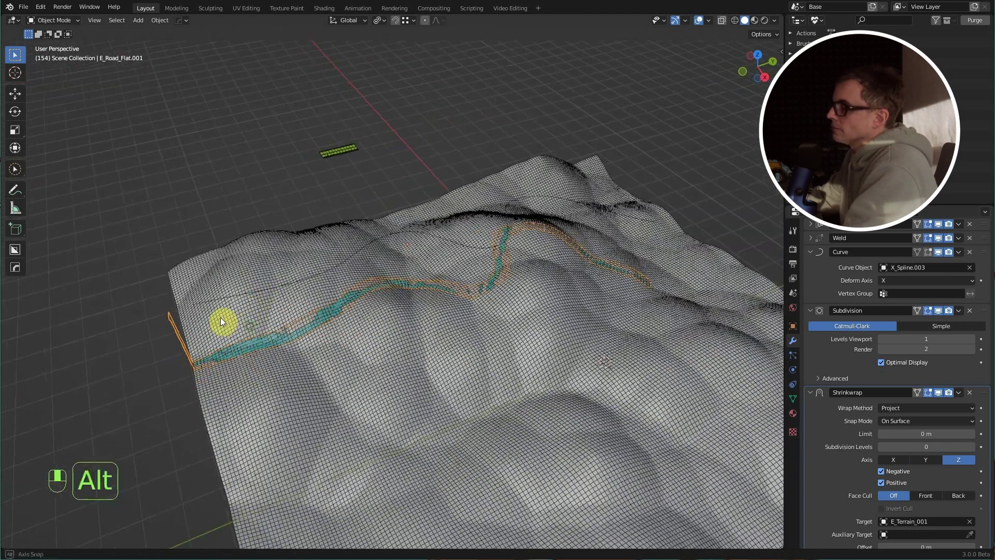
pyautogui.moveTo(219, 317); pyautogui.dragTo(231, 237, button='middle')
pyautogui.keyDown('shift'); pyautogui.click(231, 238); pyautogui.keyUp('shift')
pyautogui.press('g')
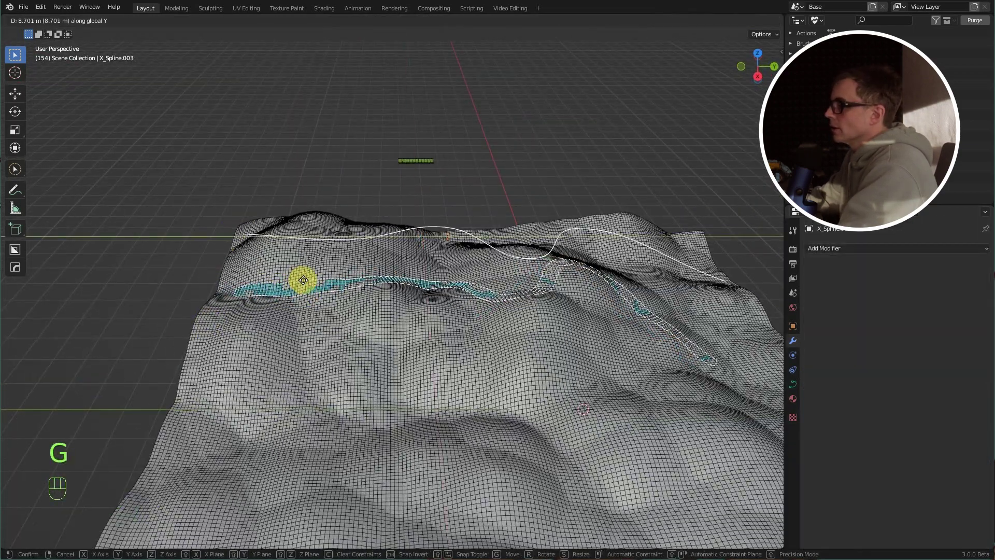
# - Confirm the spline's 17.799 m Y shift, inspect the draped road, and reselect E_Road_Flat.001
pyautogui.click(329, 285)
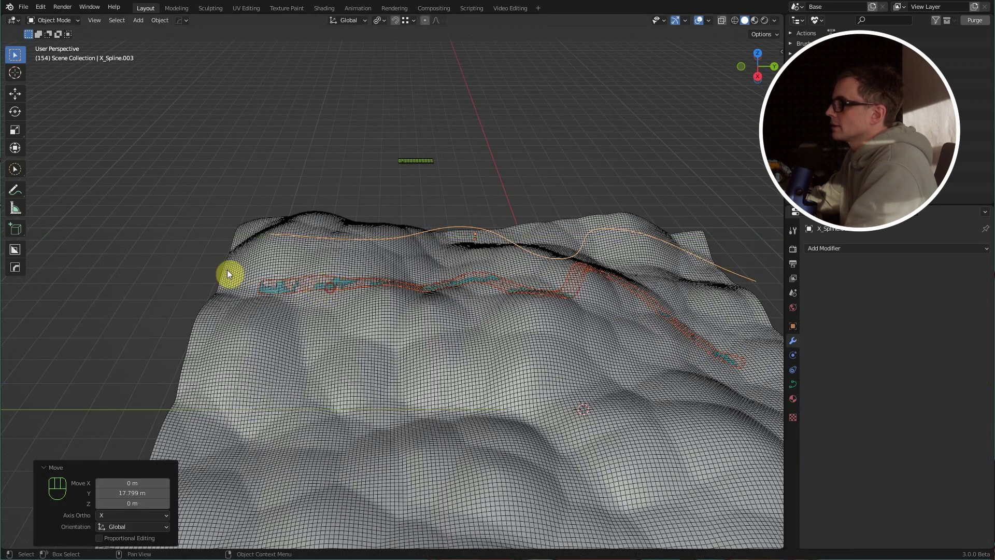
pyautogui.keyDown('alt'); pyautogui.moveTo(227, 270); pyautogui.dragTo(471, 405); pyautogui.keyUp('alt')
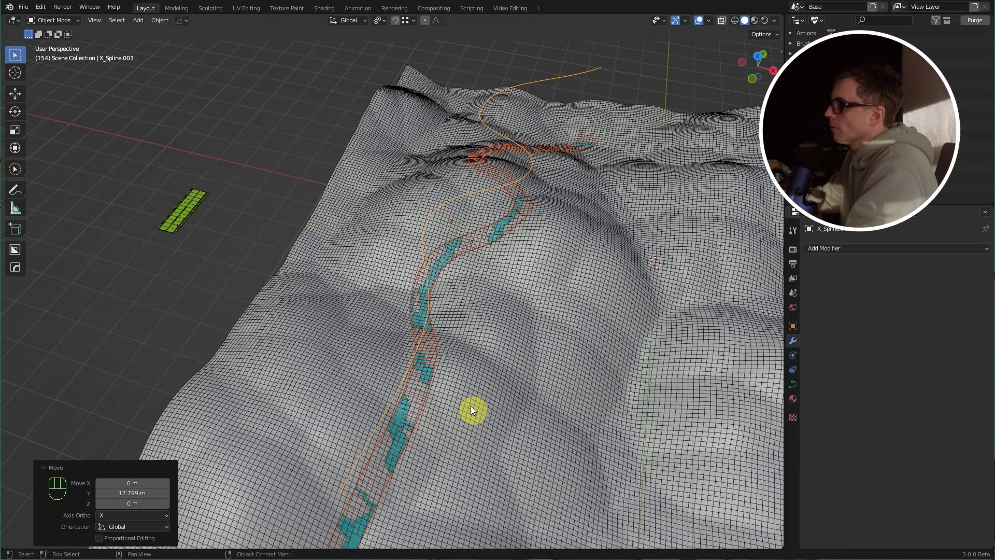
pyautogui.keyDown('alt'); pyautogui.moveTo(470, 406); pyautogui.dragTo(424, 334); pyautogui.keyUp('alt')
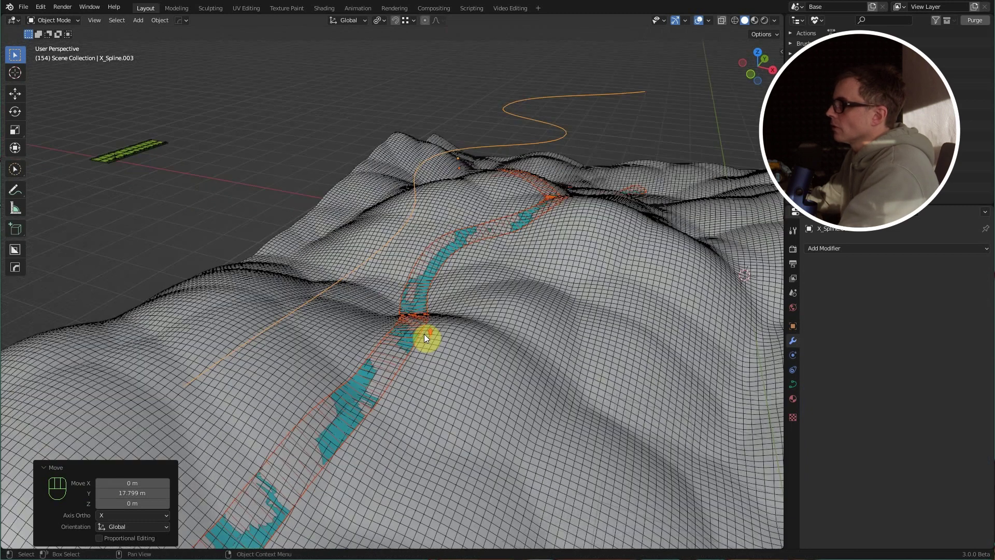
pyautogui.click(260, 184)
pyautogui.click(421, 294)
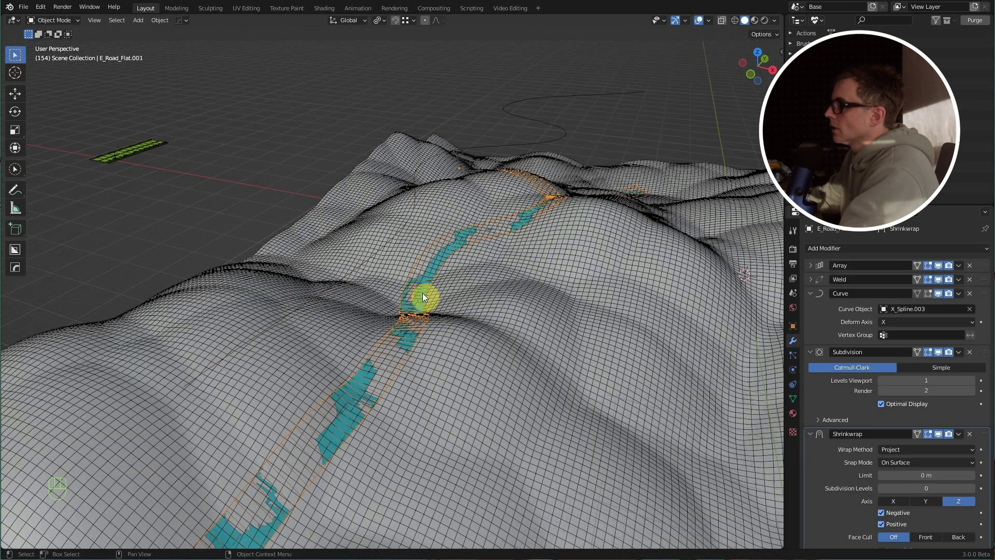
# - Add a Solidify modifier with 1 m thickness and offset 0.2105 so the road sits above the terrain
pyautogui.click(810, 293)
pyautogui.click(810, 307)
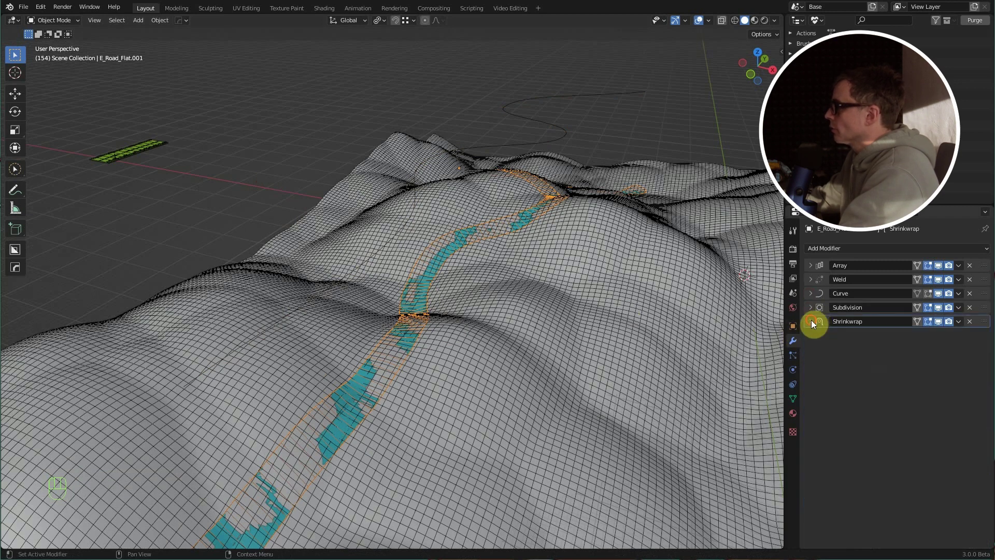
pyautogui.scroll(3, 456, 333)
pyautogui.scroll(3, 422, 329)
pyautogui.scroll(-3, 419, 326)
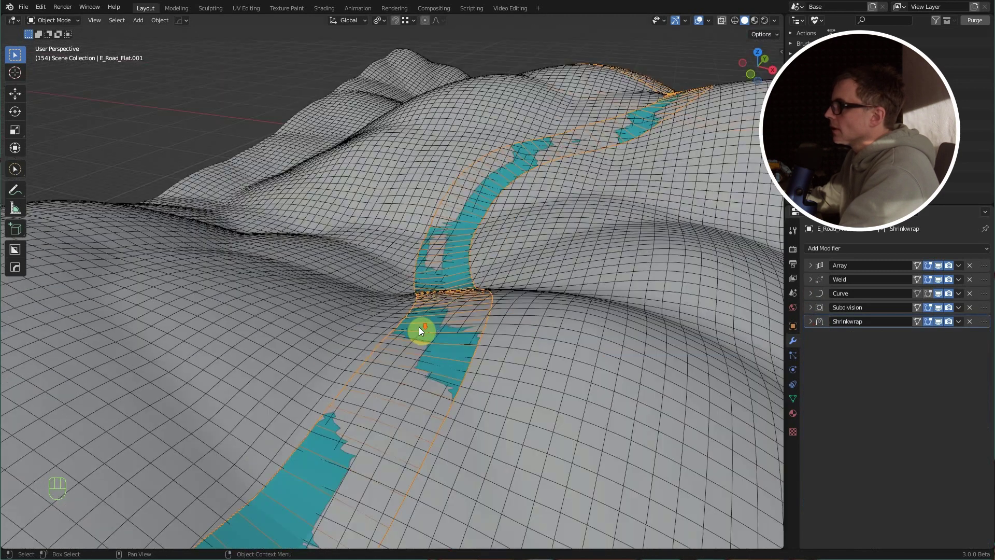
pyautogui.scroll(-3, 419, 326)
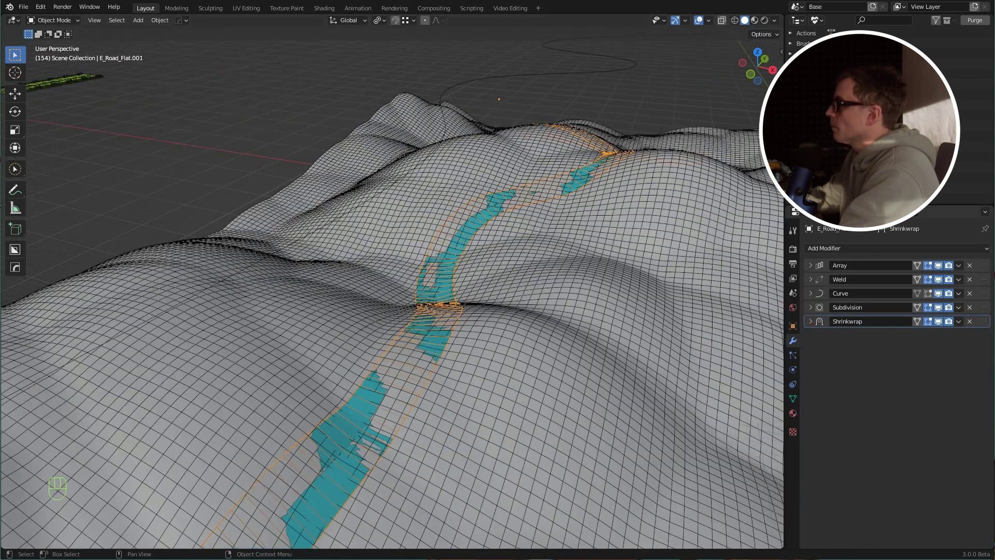
pyautogui.click(872, 249)
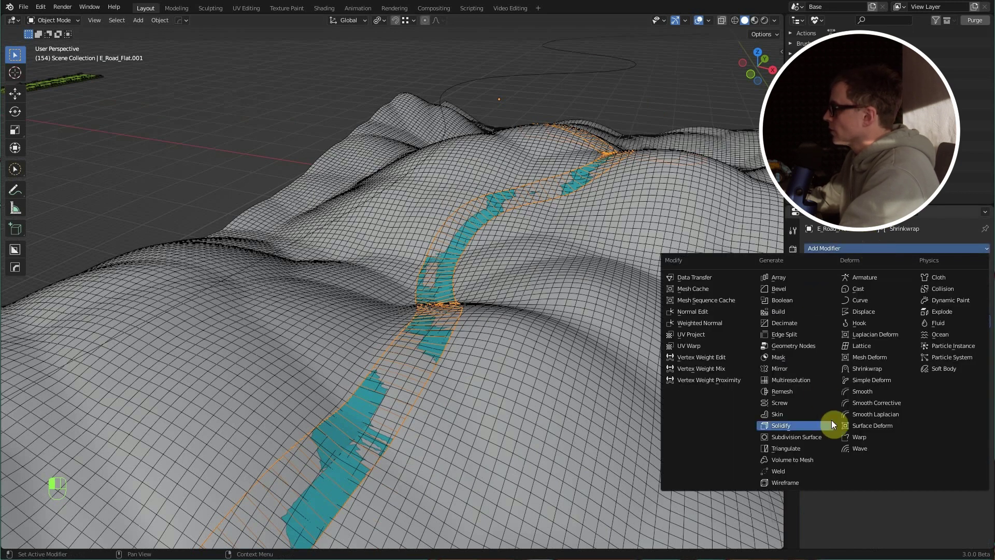
pyautogui.click(809, 425)
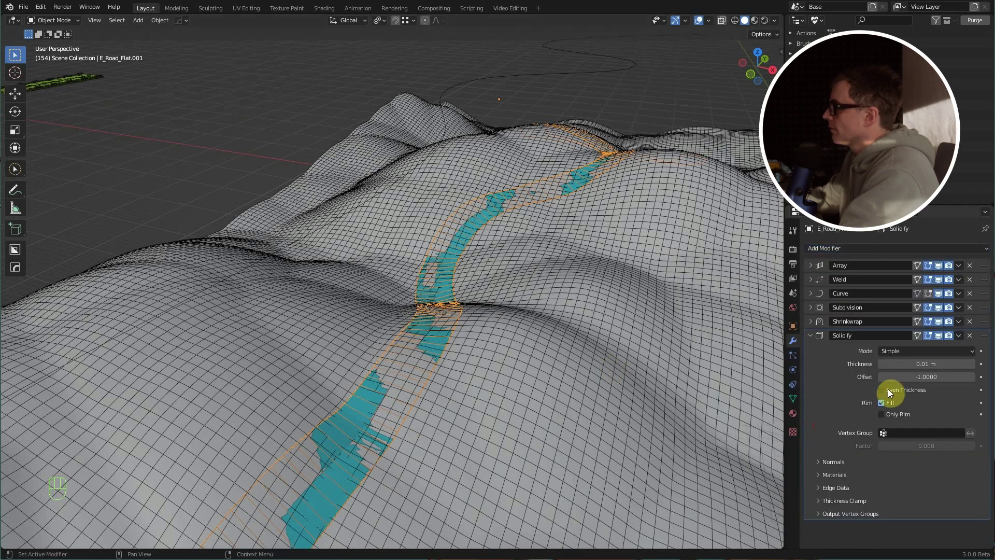
pyautogui.click(923, 363)
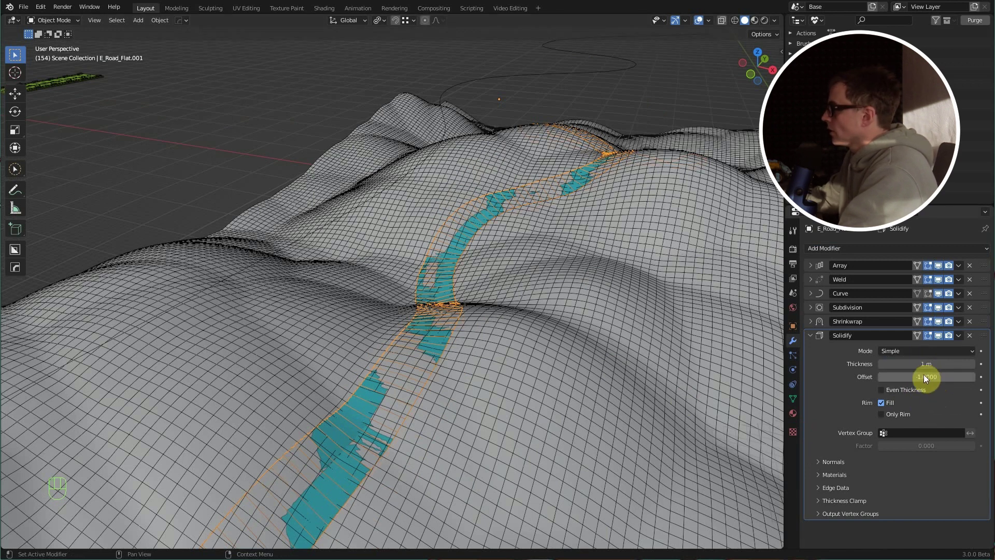
pyautogui.moveTo(922, 377)
pyautogui.mouseDown()
pyautogui.moveTo(972, 377)
pyautogui.moveTo(962, 376)
pyautogui.mouseUp()
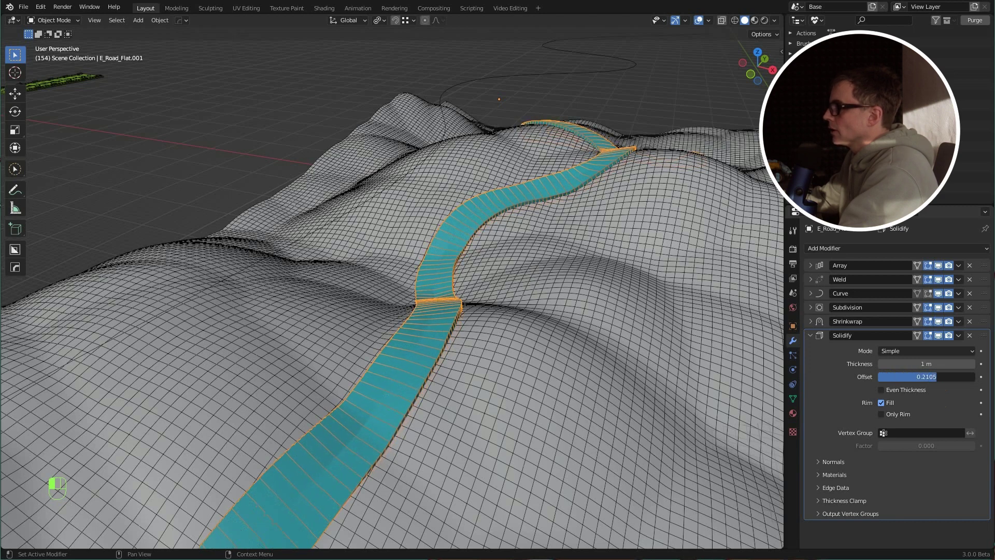
pyautogui.moveTo(455, 309)
pyautogui.keyDown('alt'); pyautogui.mouseDown(button='middle')
pyautogui.moveTo(441, 303)
pyautogui.moveTo(454, 304)
pyautogui.mouseUp(button='middle'); pyautogui.keyUp('alt')
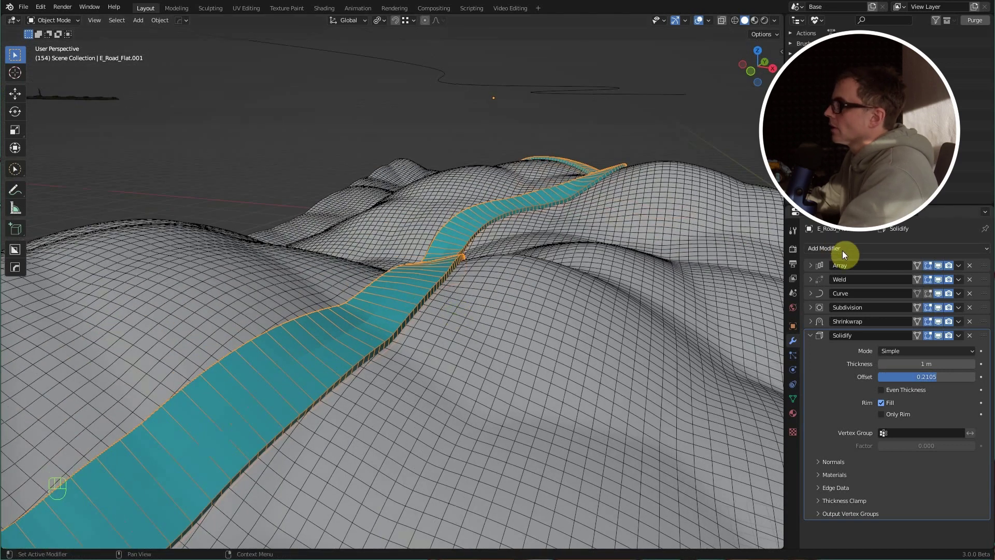
# - Add a second Subdivision Surface after Solidify to round the road's thick edges, collapsing the panels
pyautogui.click(875, 250)
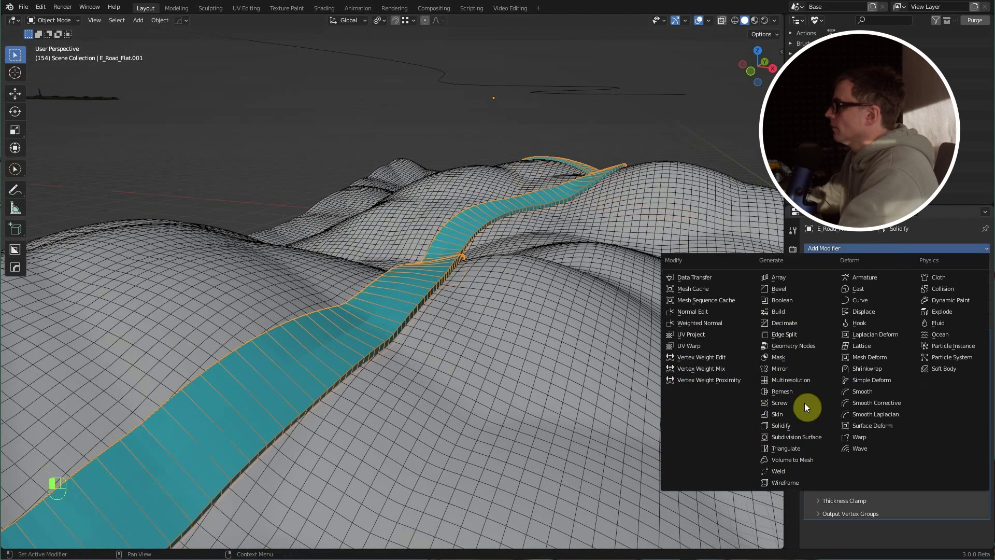
pyautogui.click(793, 439)
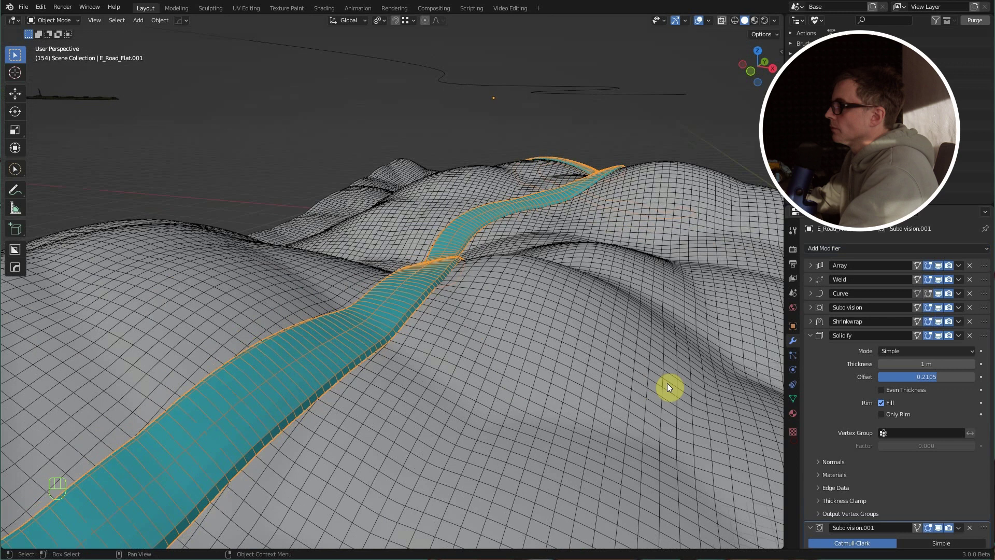
pyautogui.click(810, 336)
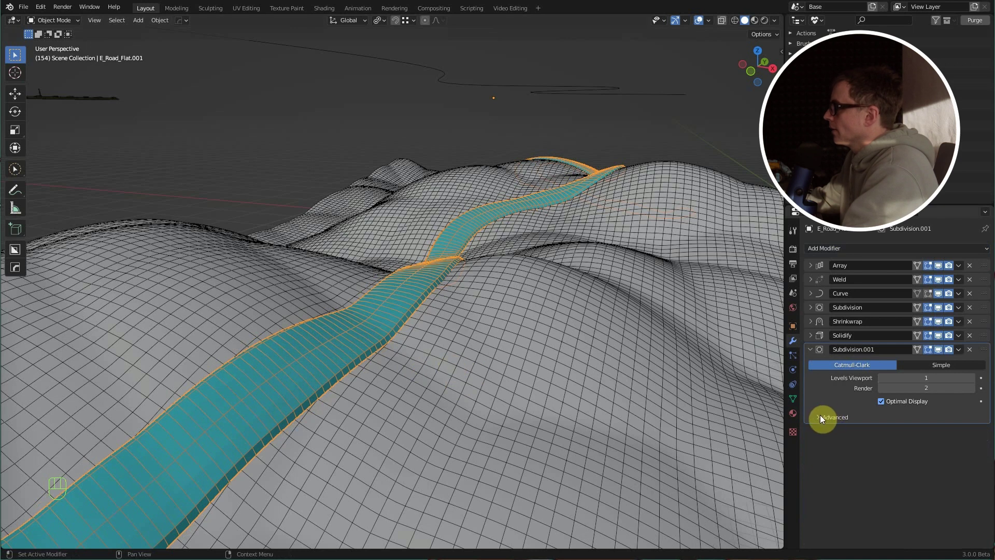
pyautogui.keyDown('alt'); pyautogui.moveTo(345, 312); pyautogui.dragTo(359, 317, button='middle'); pyautogui.keyUp('alt')
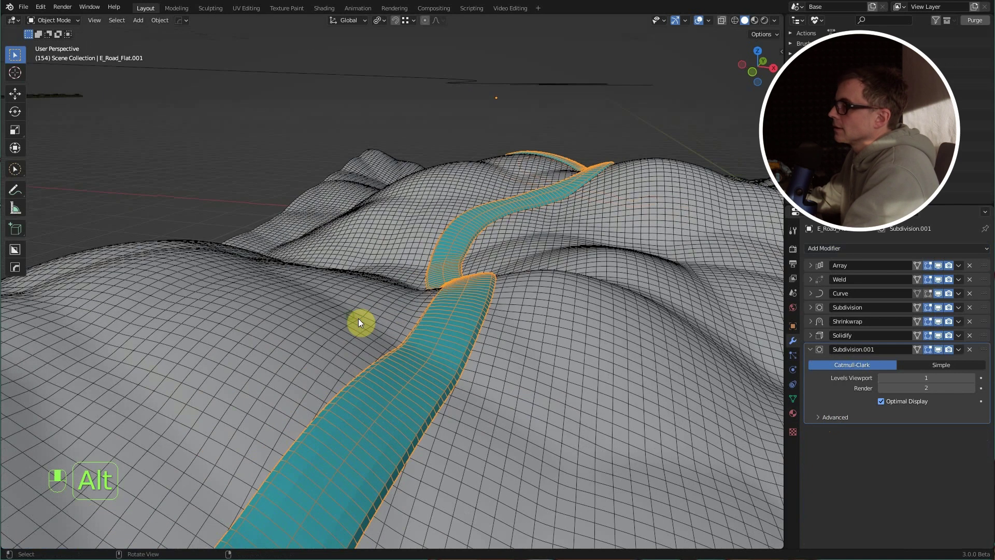
pyautogui.rightClick(450, 324)
pyautogui.click(452, 323)
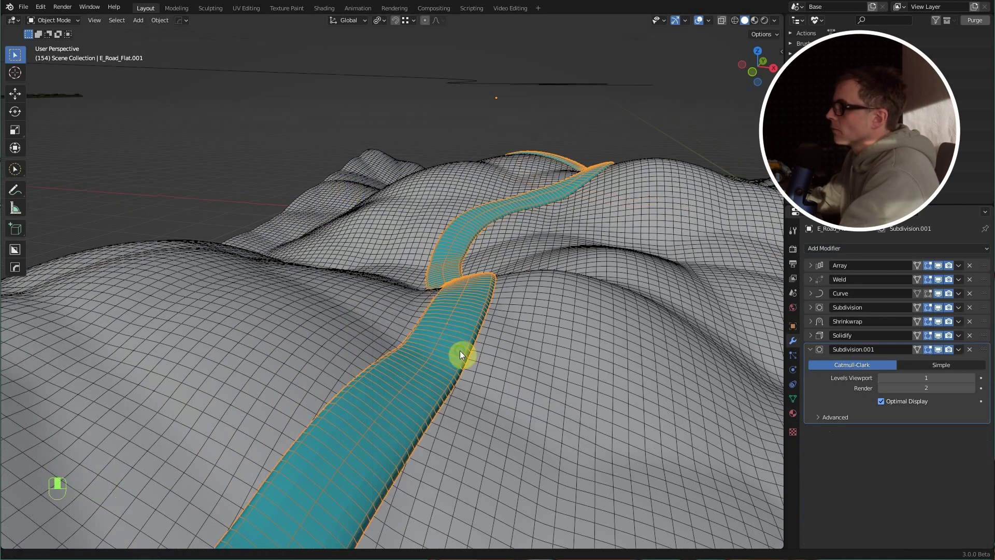
pyautogui.moveTo(460, 350); pyautogui.dragTo(460, 330, button='middle')
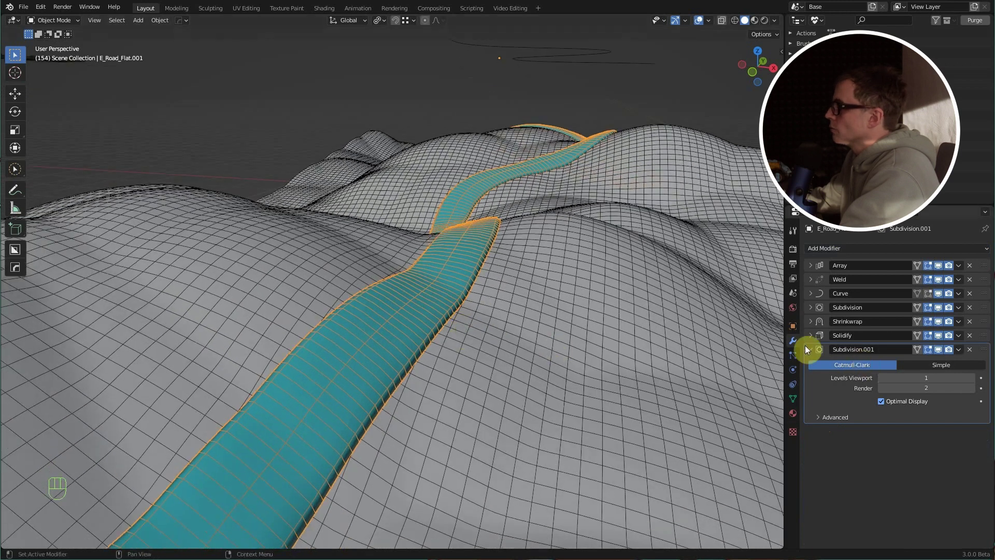
pyautogui.click(807, 347)
pyautogui.scroll(-3, 451, 348)
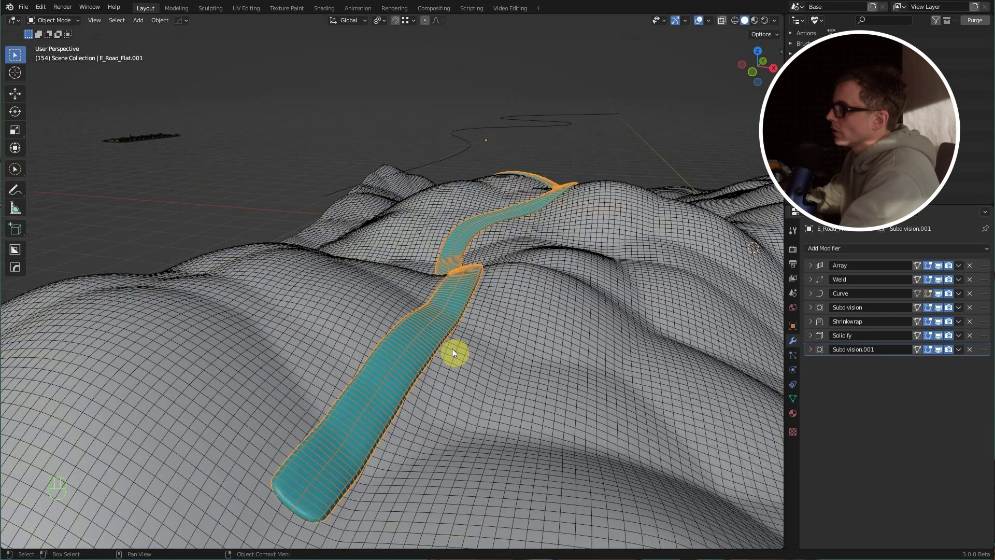
pyautogui.hotkey('shift', 'f')
# - Turn off the wireframe overlay and orbit so the smooth road runs toward the viewer
pyautogui.click(446, 348)
pyautogui.moveTo(440, 348)
pyautogui.keyDown('alt'); pyautogui.mouseDown(button='middle')
pyautogui.moveTo(453, 341)
pyautogui.moveTo(313, 358)
pyautogui.mouseUp(button='middle'); pyautogui.keyUp('alt')
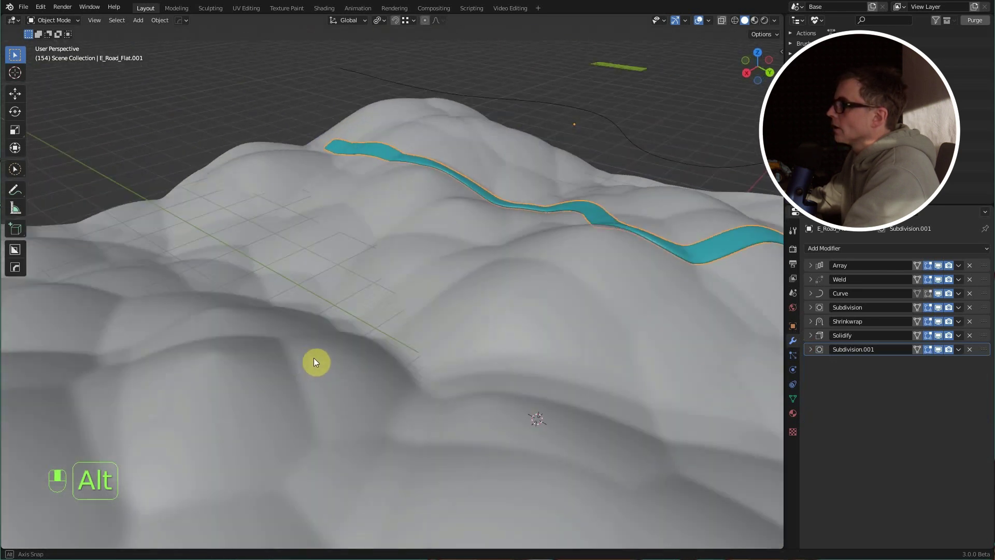
pyautogui.moveTo(313, 358)
pyautogui.keyDown('alt'); pyautogui.mouseDown()
pyautogui.moveTo(432, 351)
pyautogui.moveTo(477, 342)
pyautogui.moveTo(449, 334)
pyautogui.moveTo(505, 330)
pyautogui.moveTo(525, 350)
pyautogui.mouseUp(); pyautogui.keyUp('alt')
pyautogui.scroll(-5, 450, 335)
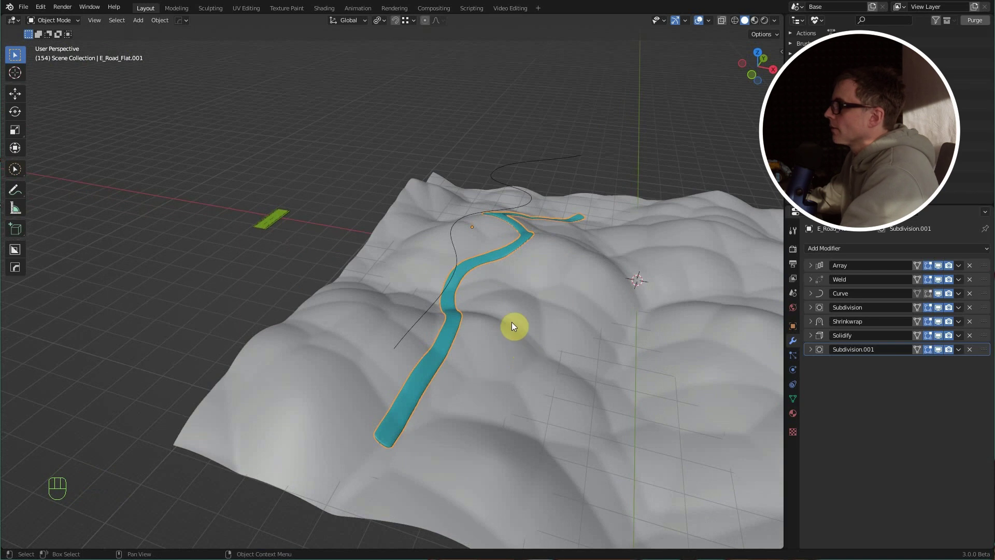
# - Move E_Terrain_001 about 44.6 m along X so the road drapes over different hills
pyautogui.click(528, 346)
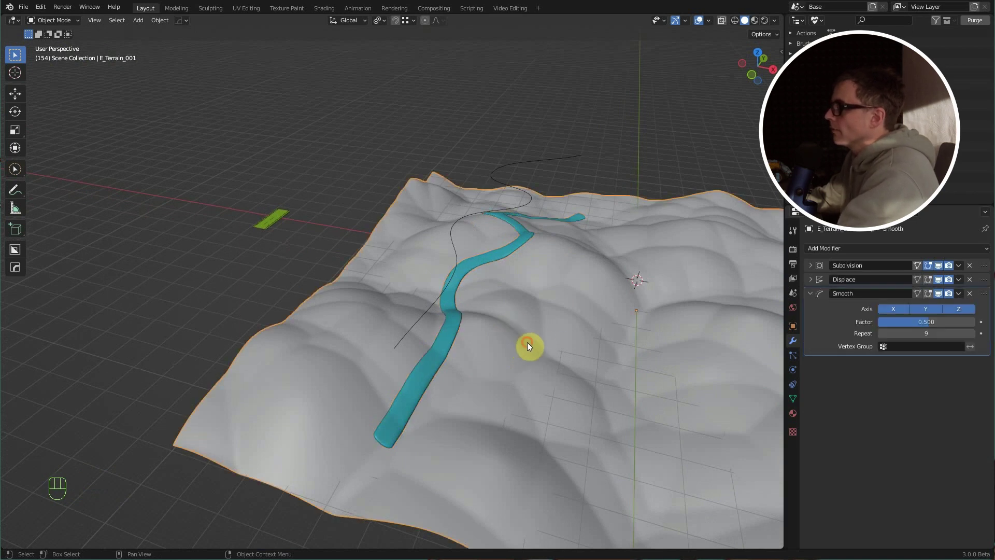
pyautogui.keyDown('alt'); pyautogui.moveTo(527, 346); pyautogui.dragTo(488, 348); pyautogui.keyUp('alt')
pyautogui.press('g')
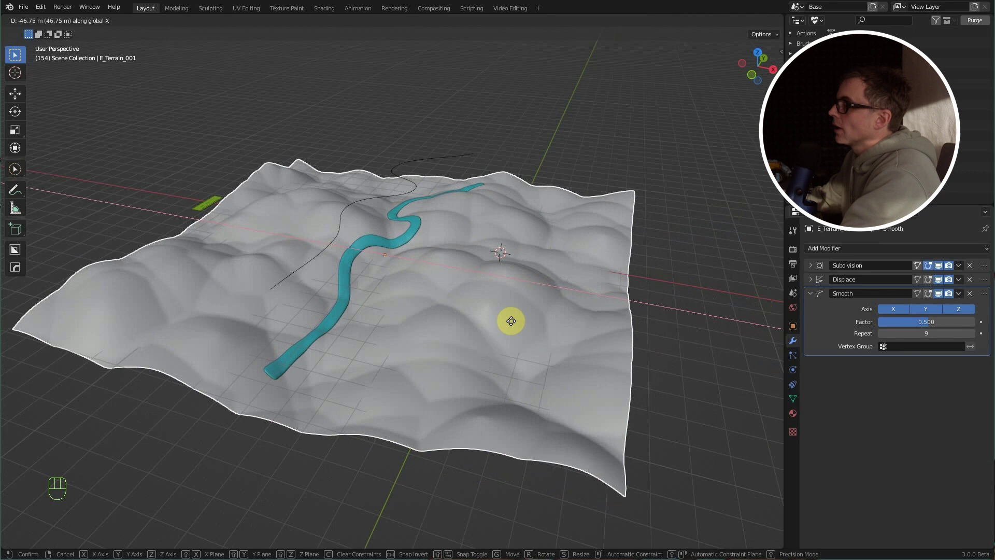
pyautogui.click(517, 325)
pyautogui.moveTo(515, 322); pyautogui.dragTo(436, 339, button='middle')
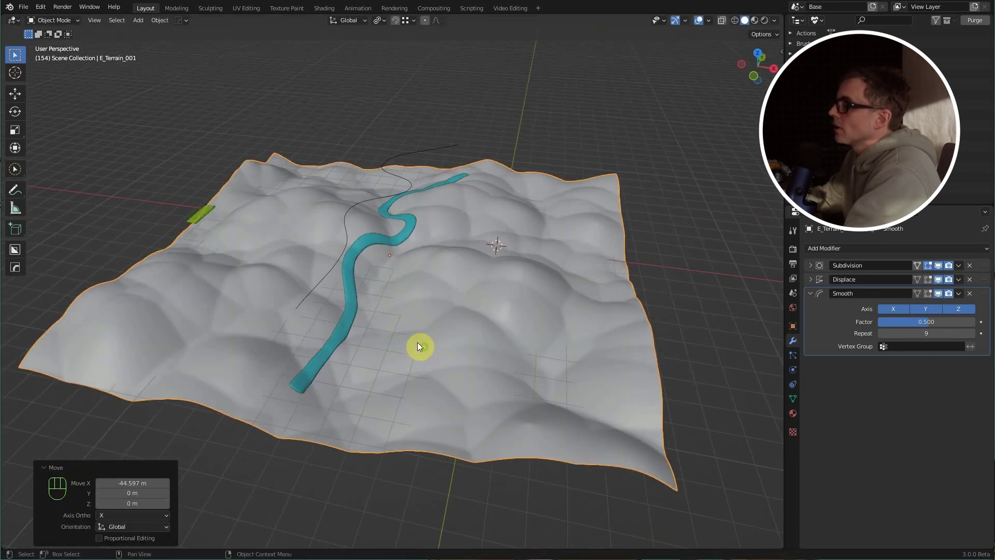
pyautogui.scroll(5, 418, 343)
# - Edit X_Spline.003 and reposition its first point along X, the near end point and a middle point
pyautogui.click(330, 184)
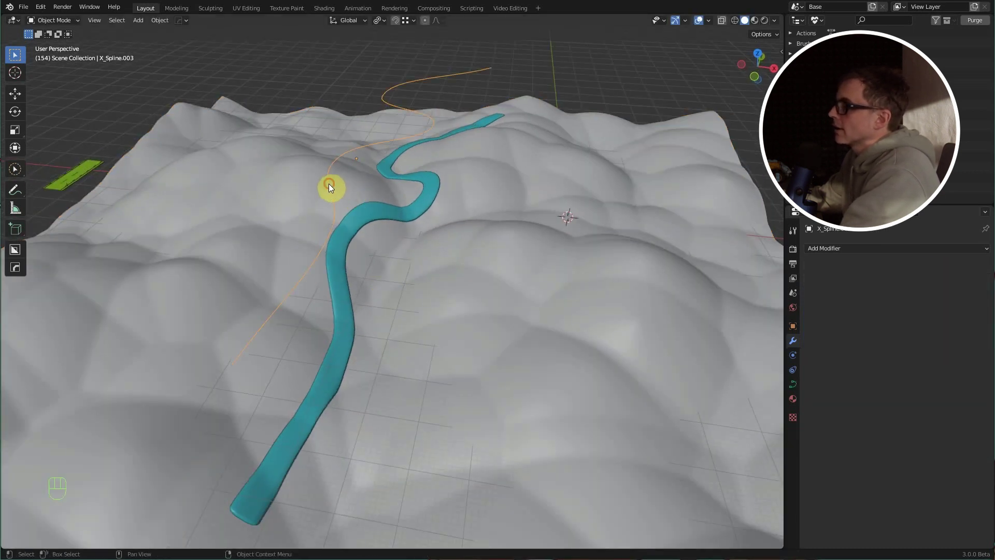
pyautogui.press('Tab')
pyautogui.press('g')
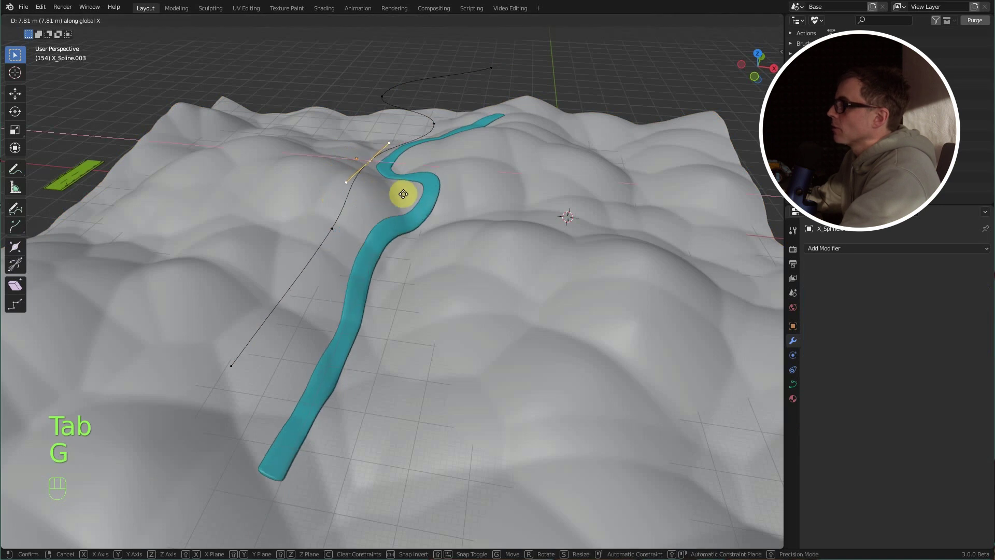
pyautogui.press('x')
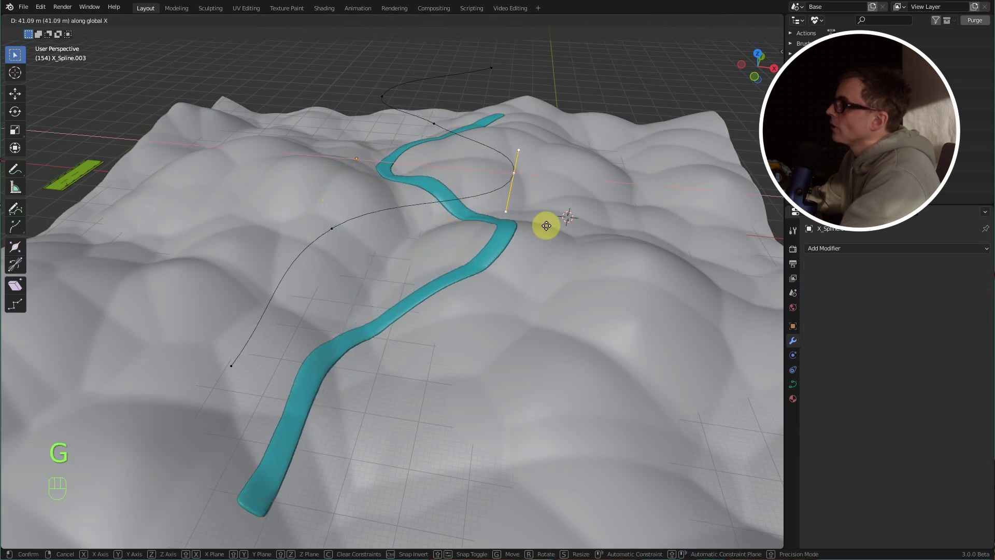
pyautogui.click(421, 231)
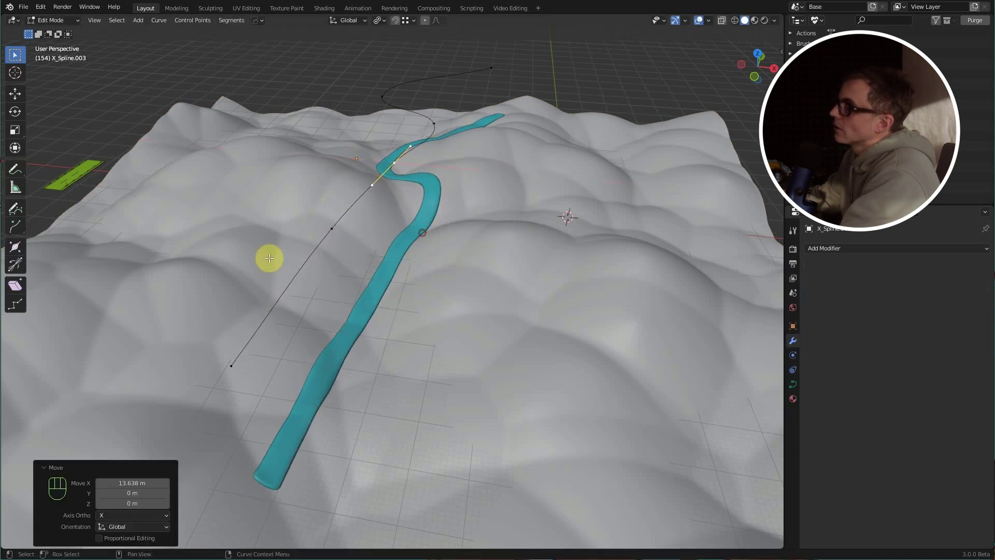
pyautogui.click(231, 363)
pyautogui.press('g')
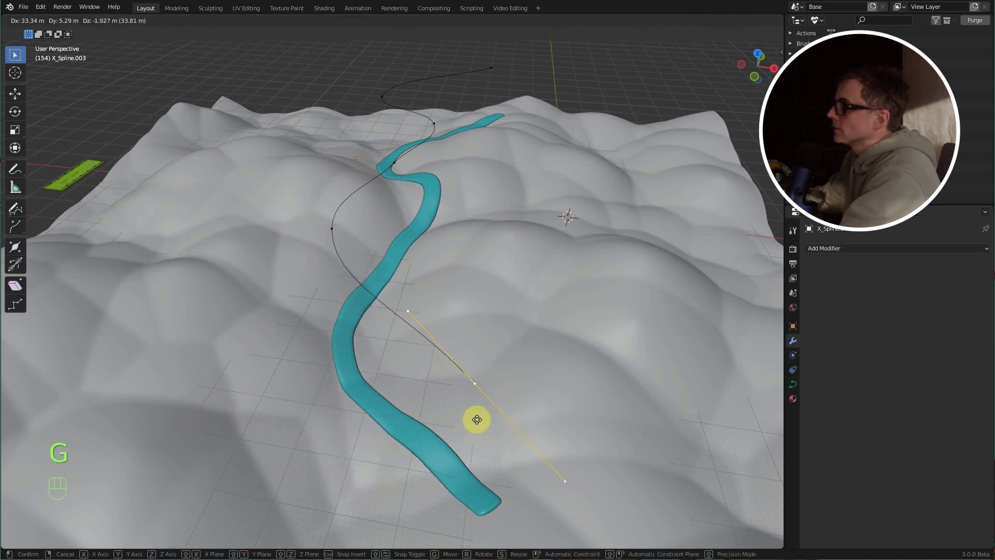
pyautogui.click(500, 428)
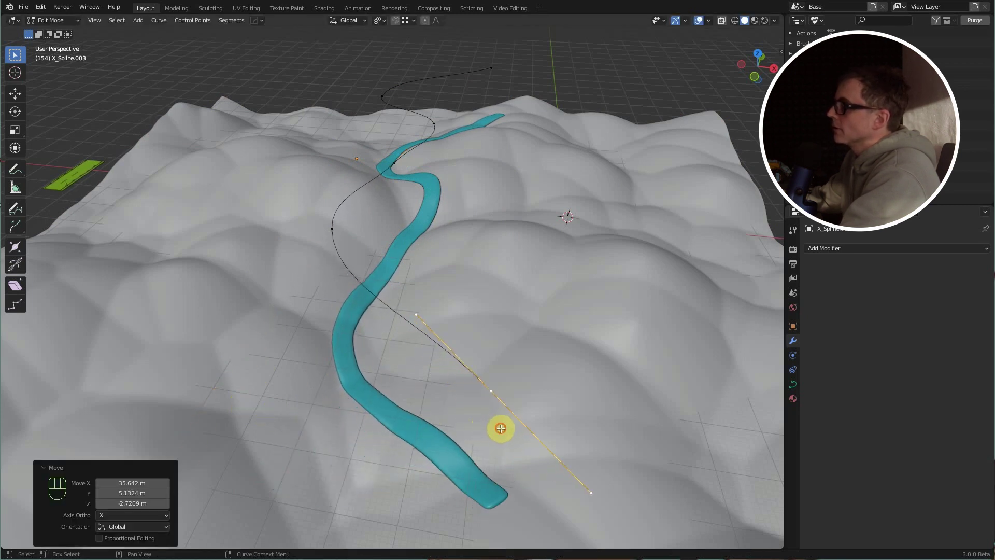
pyautogui.click(334, 227)
pyautogui.press('g')
pyautogui.click(380, 240)
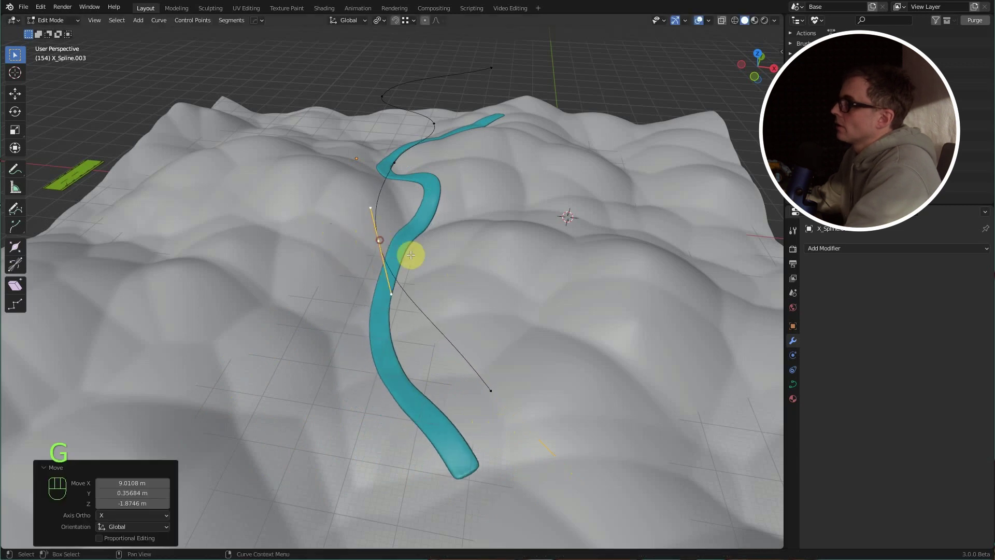
# - Reposition the bend point, the upper point and the far end point so the road takes a new route
pyautogui.keyDown('alt'); pyautogui.moveTo(411, 255); pyautogui.dragTo(497, 210); pyautogui.keyUp('alt')
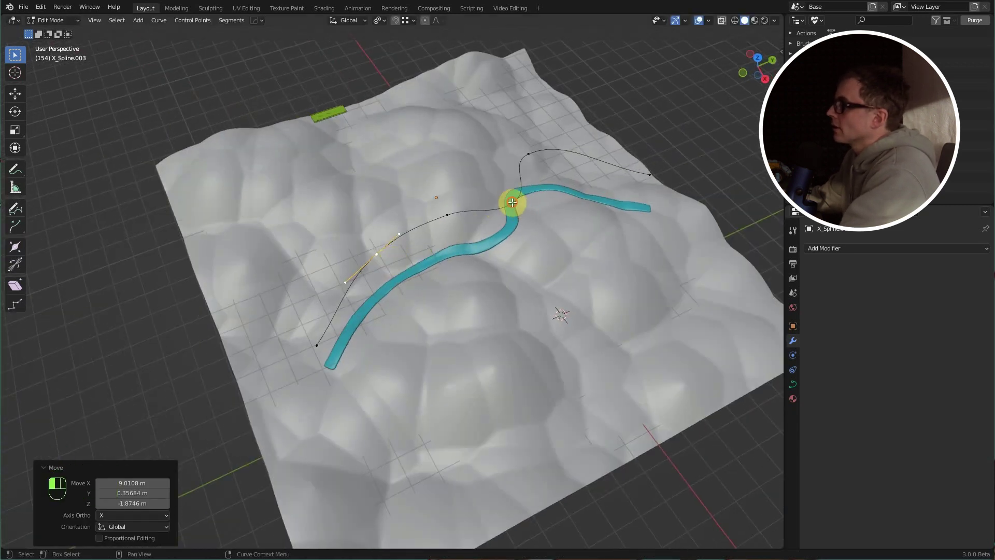
pyautogui.click(512, 202)
pyautogui.press('g')
pyautogui.click(514, 196)
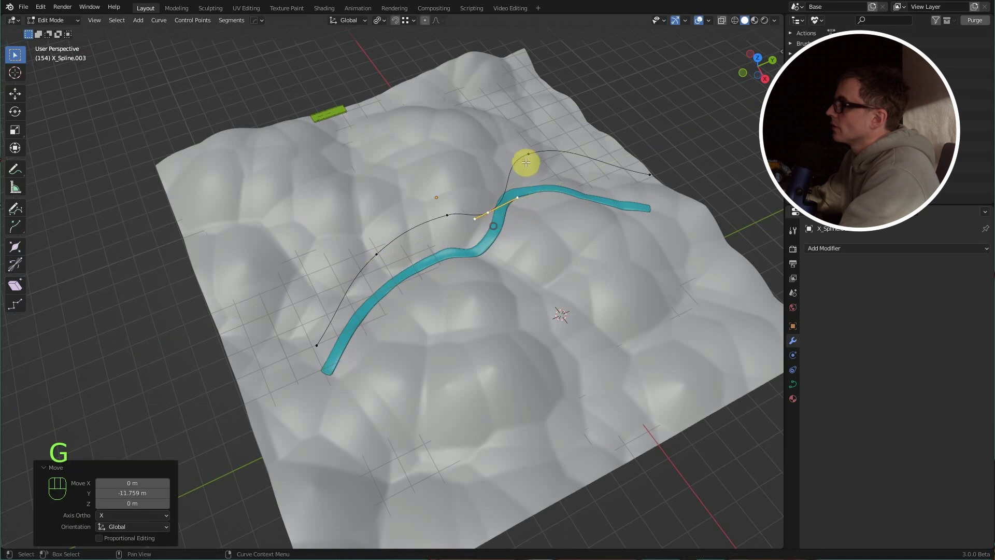
pyautogui.click(526, 162)
pyautogui.press('g')
pyautogui.click(521, 149)
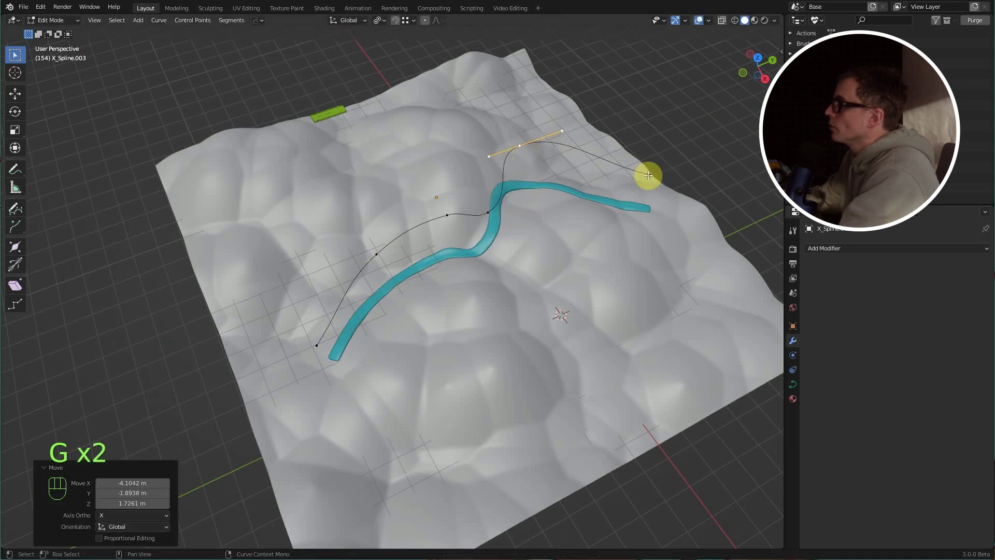
pyautogui.click(648, 176)
pyautogui.press('g')
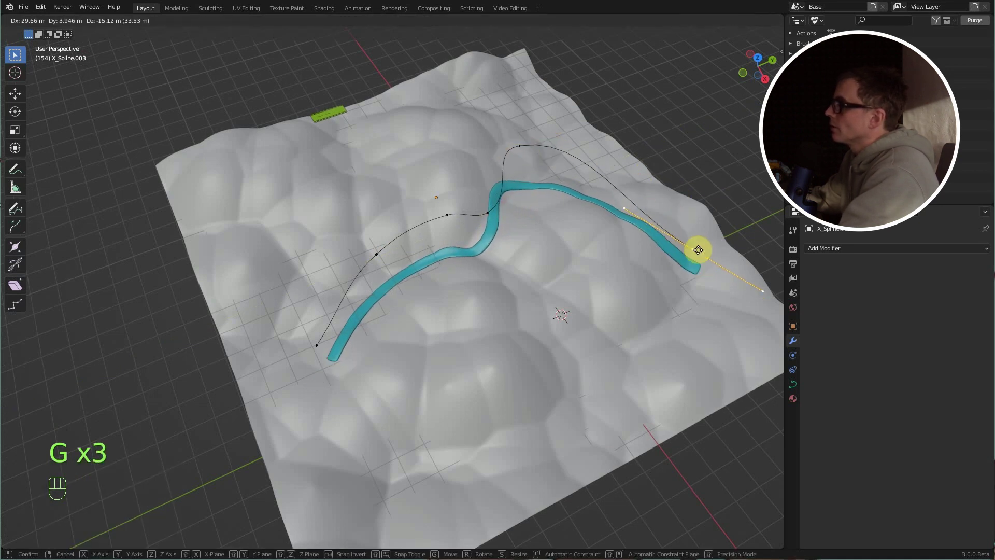
pyautogui.click(689, 222)
pyautogui.moveTo(436, 323)
pyautogui.keyDown('alt'); pyautogui.mouseDown(button='middle')
pyautogui.moveTo(487, 269)
pyautogui.moveTo(496, 322)
pyautogui.mouseUp(button='middle'); pyautogui.keyUp('alt')
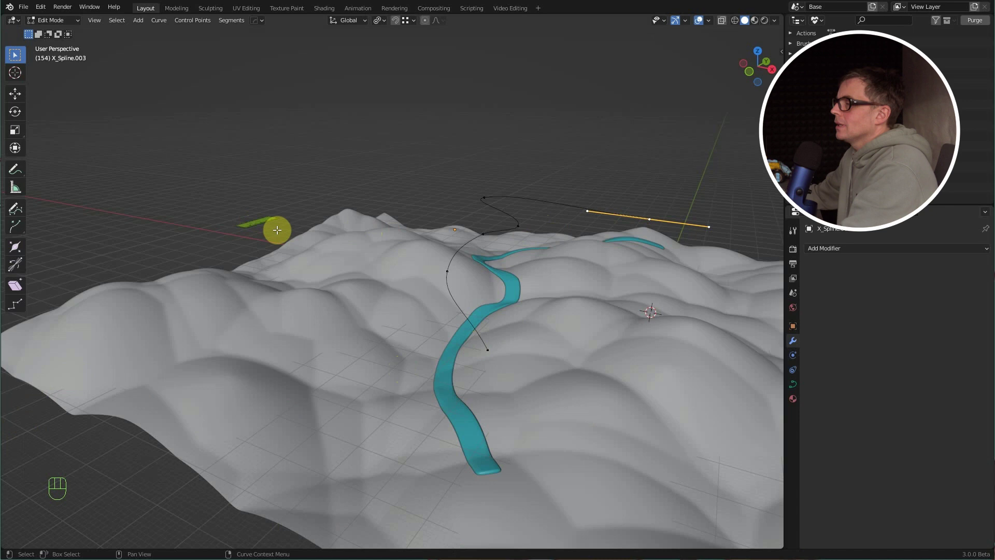
pyautogui.press('Tab')
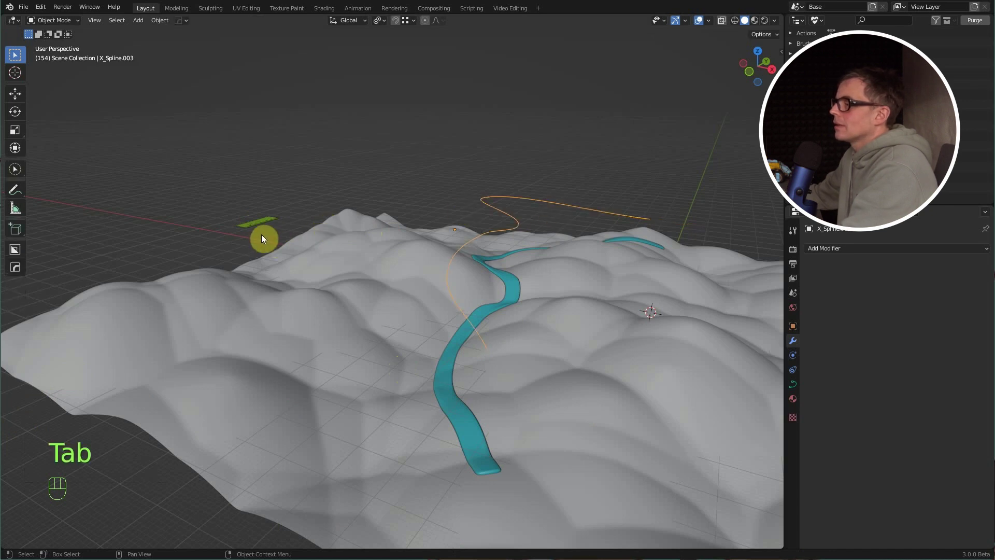
pyautogui.click(254, 224)
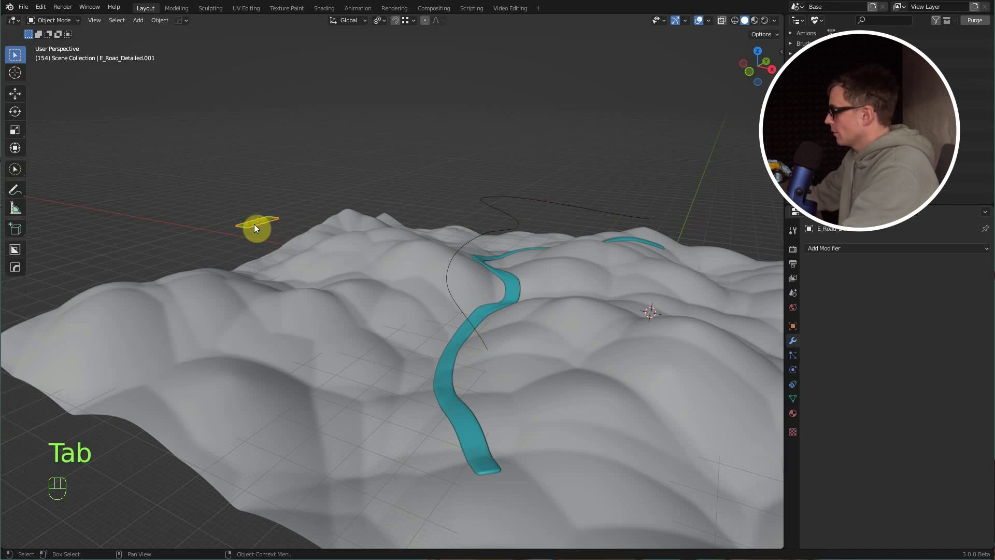
pyautogui.press('KP_Decimal')
pyautogui.moveTo(293, 258)
pyautogui.keyDown('alt'); pyautogui.mouseDown(button='middle')
pyautogui.moveTo(361, 332)
pyautogui.moveTo(338, 354)
pyautogui.mouseUp(button='middle'); pyautogui.keyUp('alt')
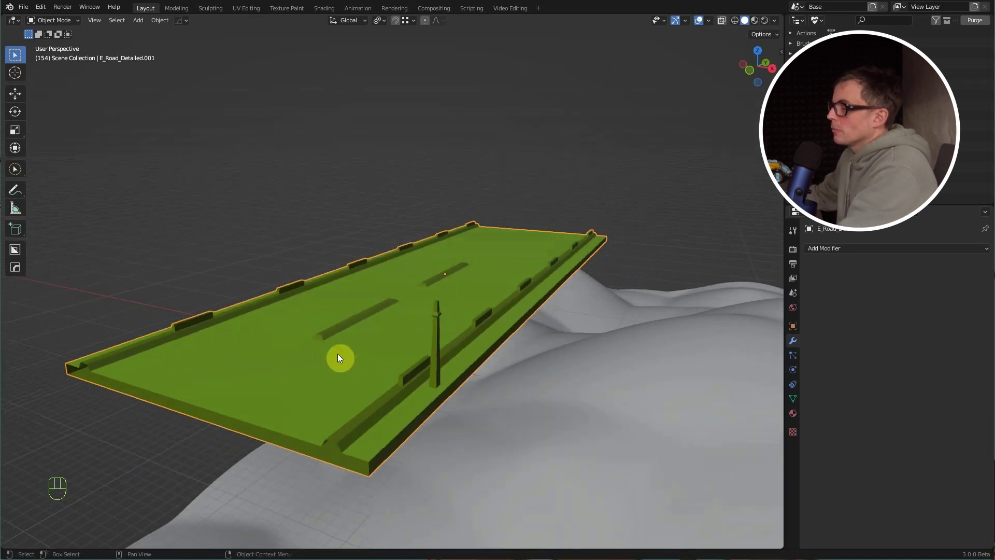
pyautogui.keyDown('alt'); pyautogui.moveTo(383, 401); pyautogui.dragTo(389, 388, button='middle'); pyautogui.keyUp('alt')
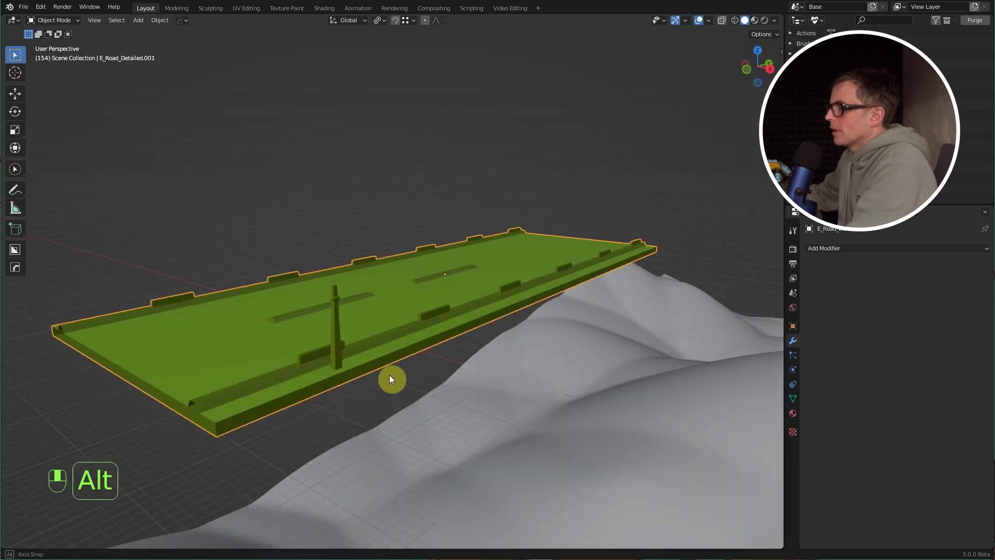
pyautogui.hotkey('shift', 'f')
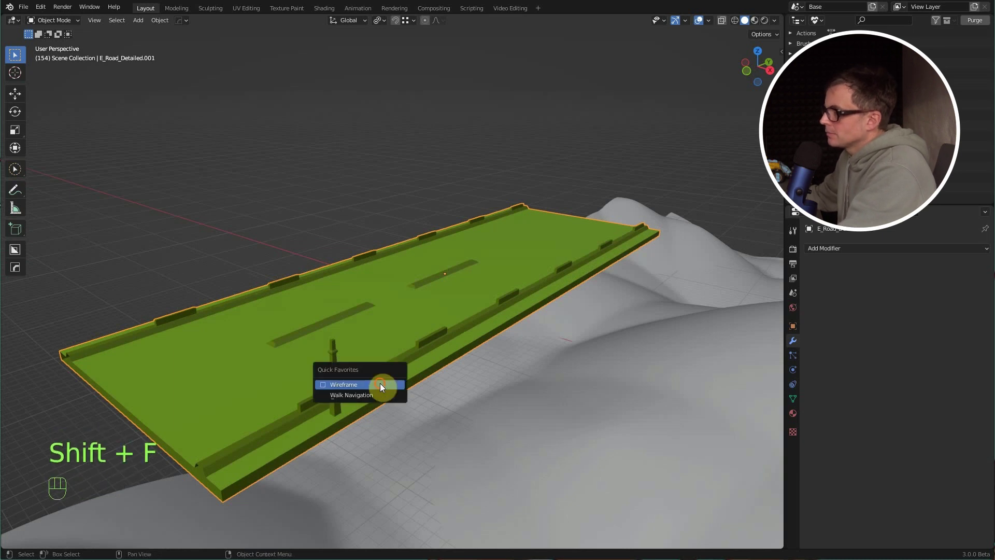
pyautogui.click(380, 382)
pyautogui.keyDown('alt'); pyautogui.moveTo(360, 335); pyautogui.dragTo(356, 331, button='middle'); pyautogui.keyUp('alt')
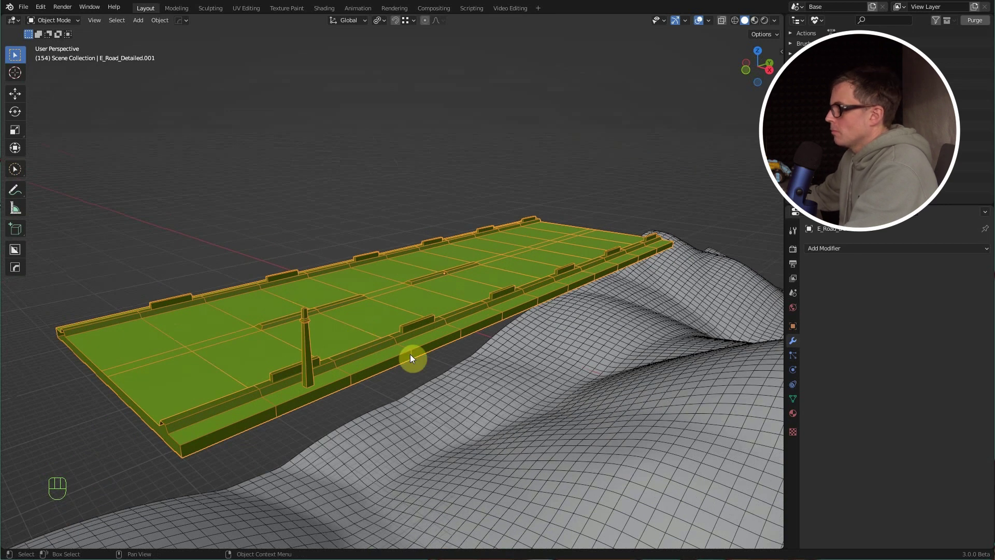
pyautogui.hotkey('shift', 'f')
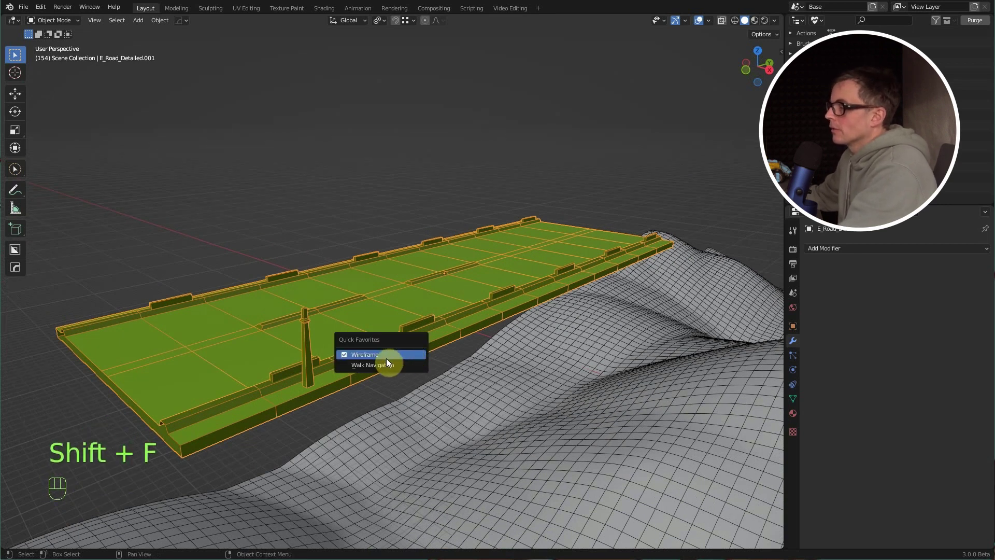
pyautogui.click(387, 359)
pyautogui.scroll(-2, 385, 357)
pyautogui.scroll(-4, 385, 357)
pyautogui.moveTo(385, 357)
pyautogui.keyDown('alt'); pyautogui.mouseDown(button='middle')
pyautogui.moveTo(448, 394)
pyautogui.moveTo(446, 381)
pyautogui.mouseUp(button='middle'); pyautogui.keyUp('alt')
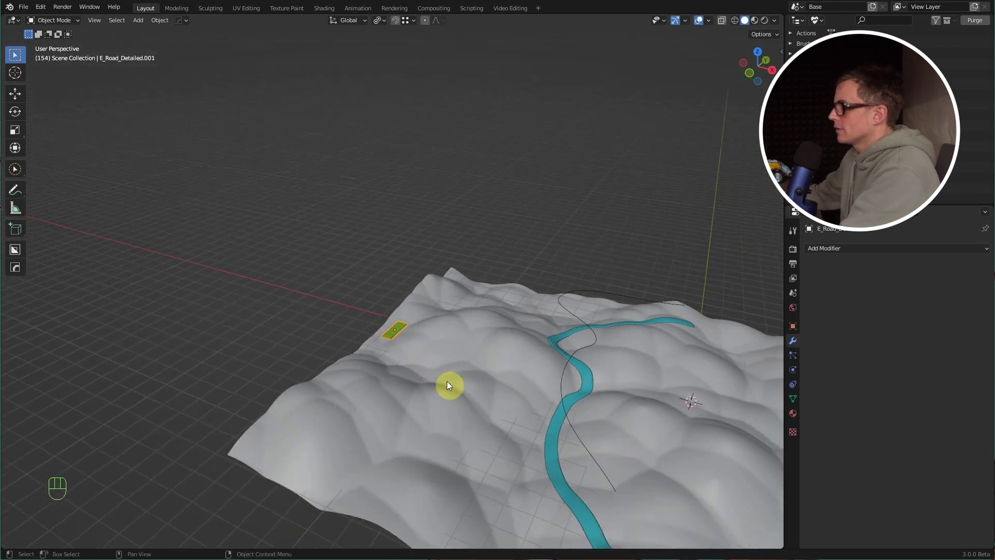
# - Hide Subdivision.001, Shrinkwrap and Curve in the viewport on E_Road_Flat.001 so it lies straight
pyautogui.click(563, 490)
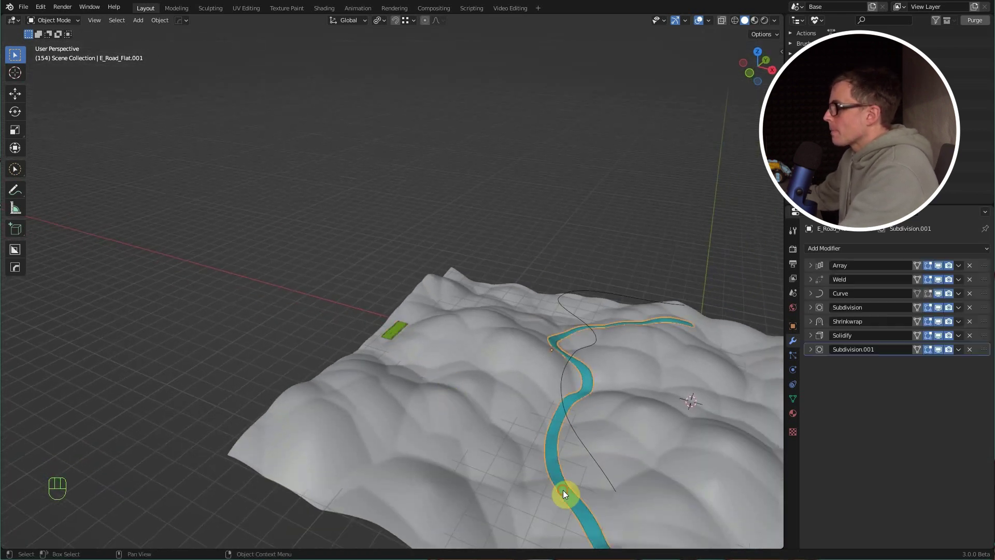
pyautogui.moveTo(587, 458)
pyautogui.mouseDown(button='middle')
pyautogui.moveTo(514, 444)
pyautogui.moveTo(482, 388)
pyautogui.mouseUp(button='middle')
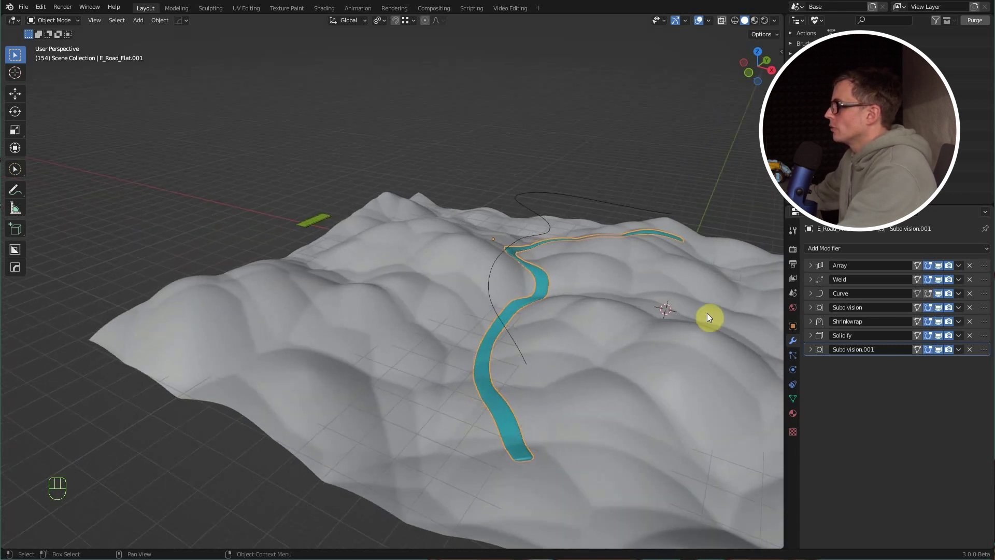
pyautogui.click(938, 349)
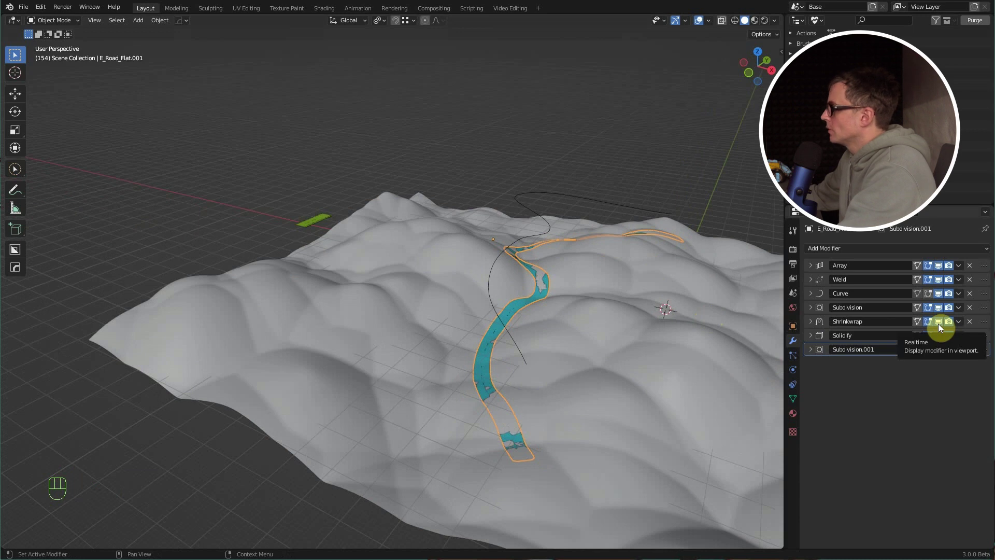
pyautogui.click(938, 322)
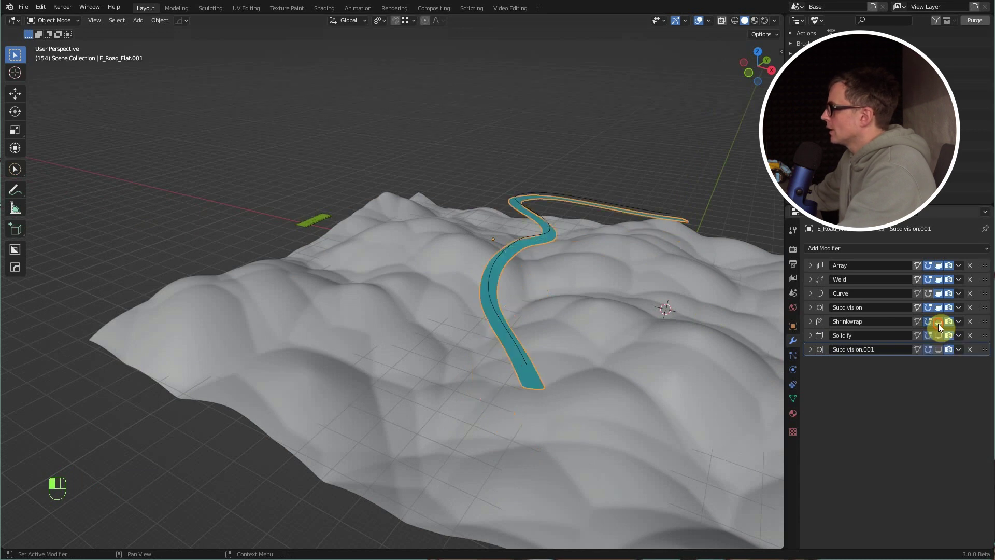
pyautogui.click(938, 294)
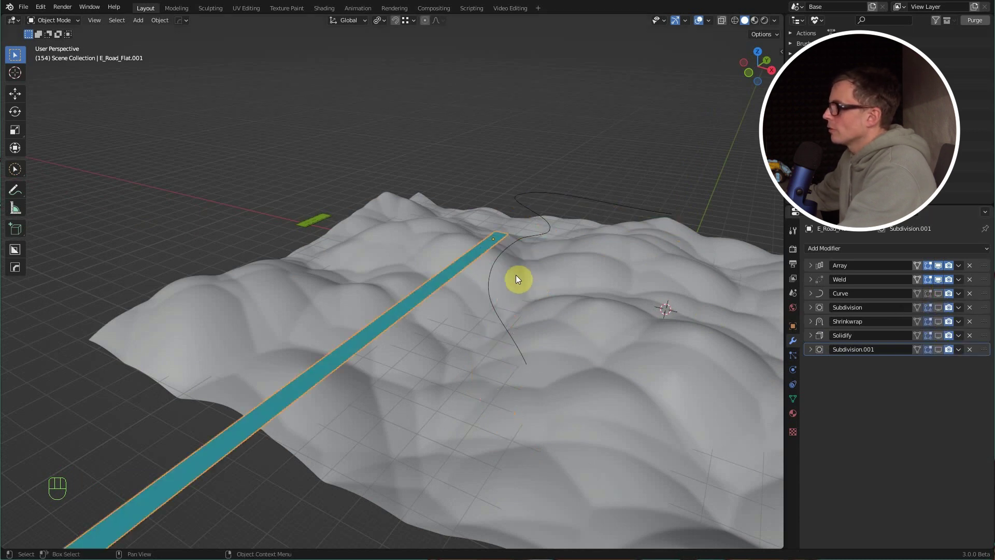
# - Move the straight road and its curve together about 138 m along X, off the terrain
pyautogui.click(495, 267)
pyautogui.keyDown('shift'); pyautogui.click(426, 292); pyautogui.keyUp('shift')
pyautogui.scroll(-2, 420, 327)
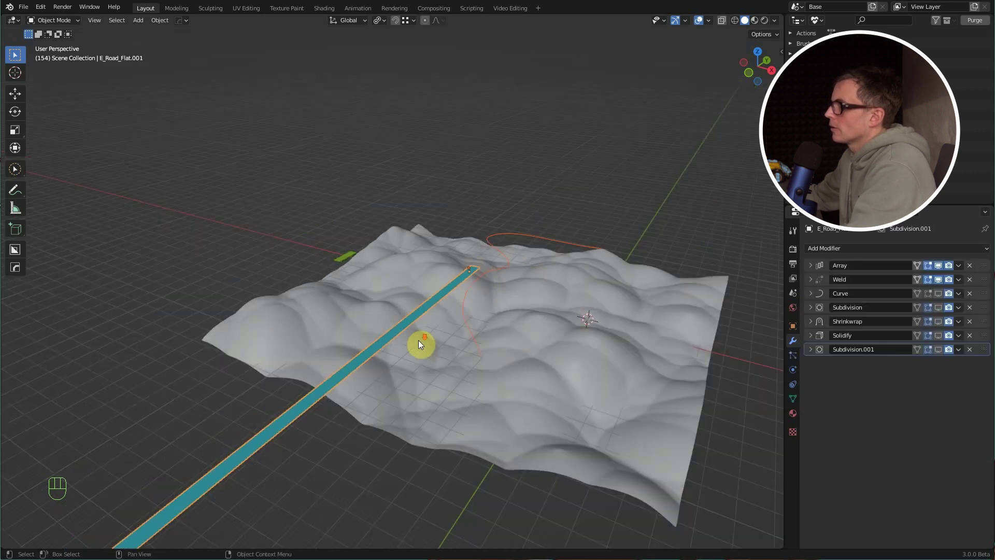
pyautogui.scroll(-2, 419, 340)
pyautogui.press('g')
pyautogui.press('x')
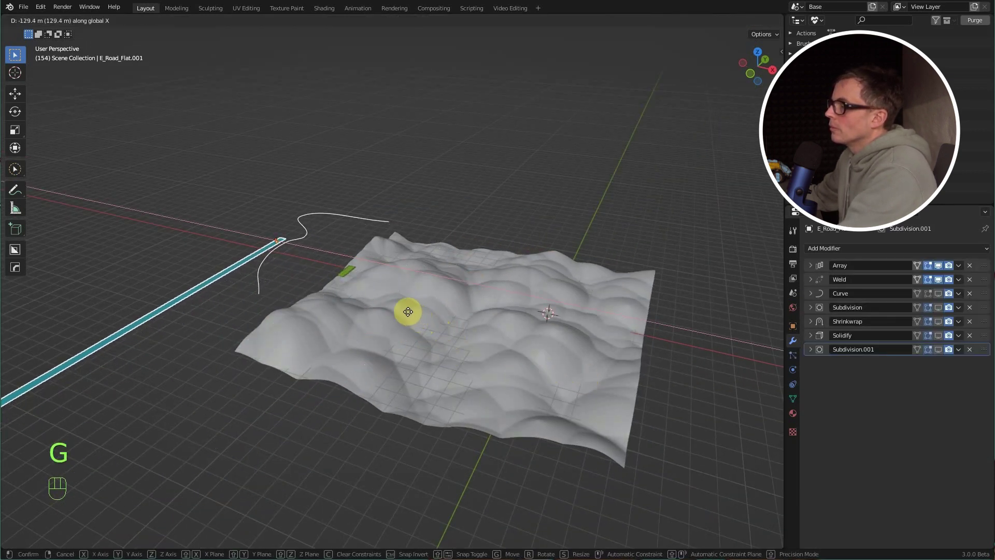
pyautogui.click(401, 310)
pyautogui.moveTo(401, 309)
pyautogui.mouseDown(button='middle')
pyautogui.moveTo(318, 285)
pyautogui.moveTo(324, 291)
pyautogui.moveTo(262, 292)
pyautogui.moveTo(366, 263)
pyautogui.mouseUp(button='middle')
# - Shift the detailed road piece along X onto the straight road, then nudge it along Y
pyautogui.click(371, 268)
pyautogui.scroll(3, 388, 296)
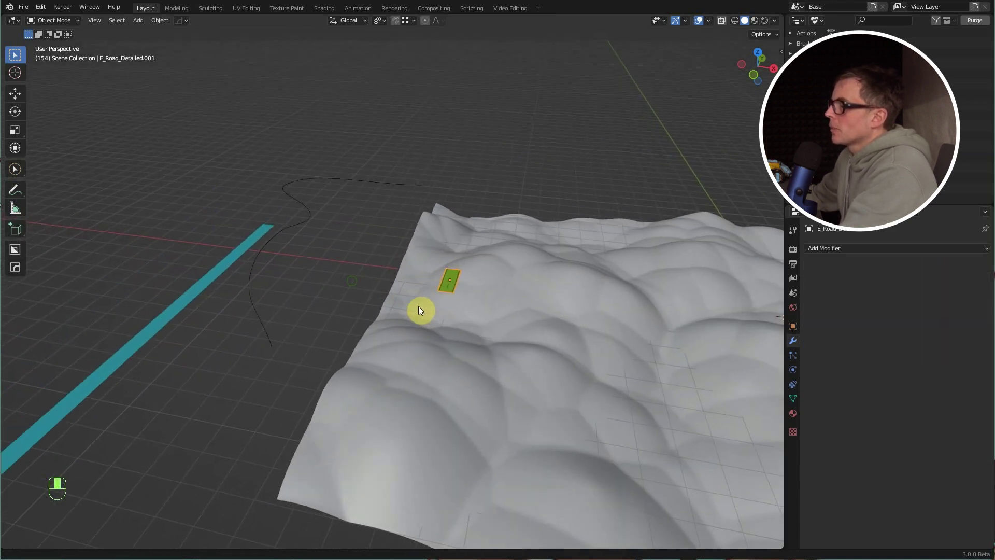
pyautogui.press('g')
pyautogui.press('x')
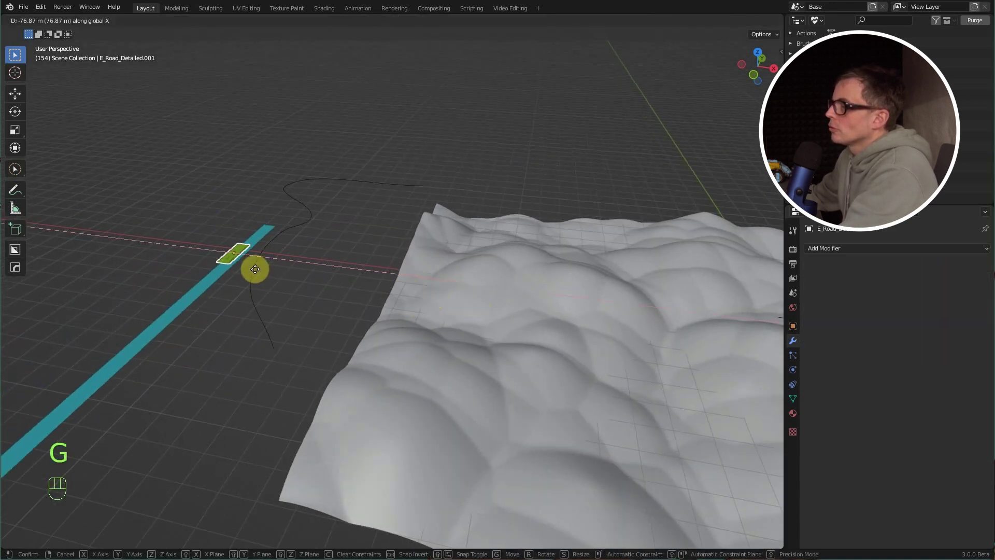
pyautogui.click(255, 270)
pyautogui.keyDown('alt'); pyautogui.moveTo(255, 269); pyautogui.dragTo(251, 330, button='middle'); pyautogui.keyUp('alt')
pyautogui.moveTo(230, 250); pyautogui.dragTo(205, 256, button='middle')
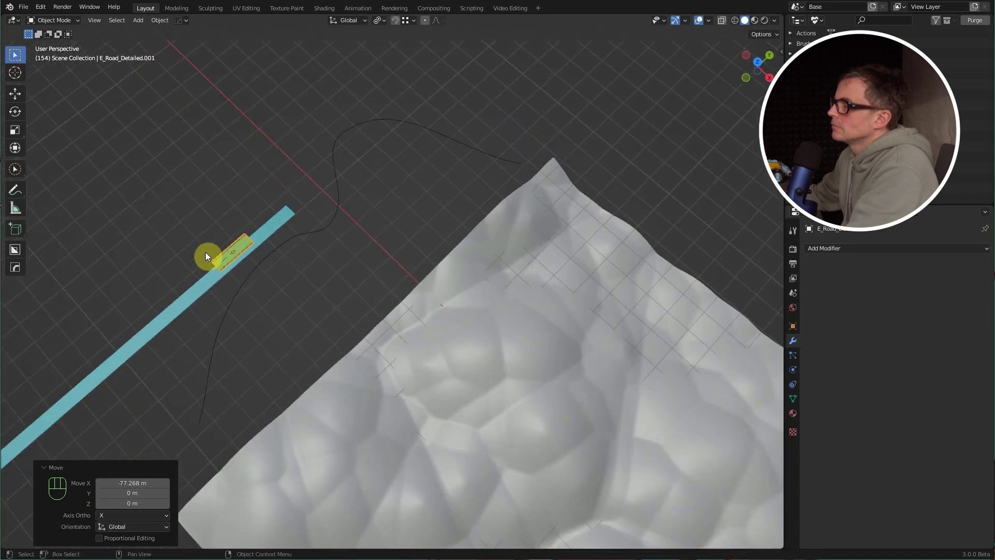
pyautogui.scroll(2, 249, 260)
pyautogui.scroll(2, 251, 260)
pyautogui.press('g')
pyautogui.press('y')
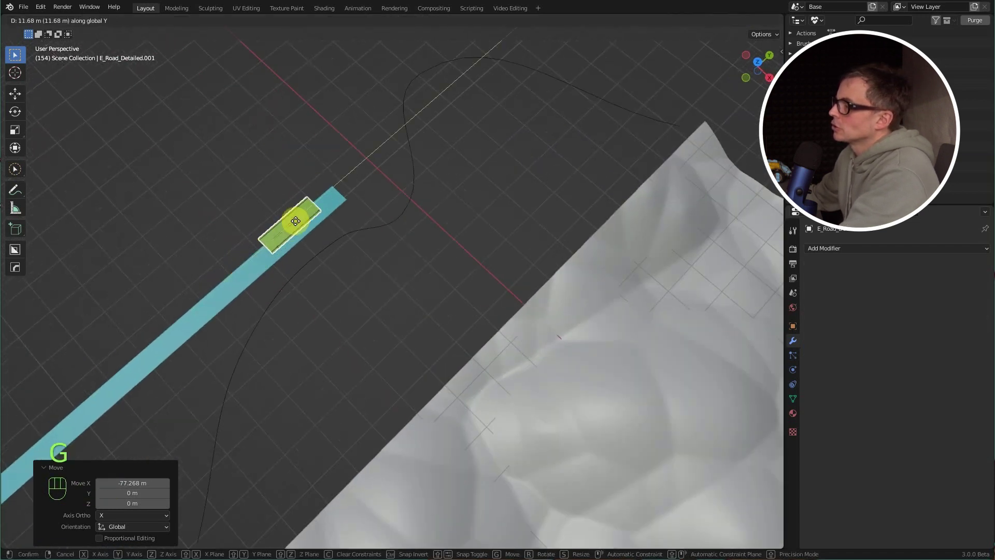
pyautogui.click(313, 212)
# - From top view, shift the piece along X to align it exactly over the flat road's end
pyautogui.keyDown('alt'); pyautogui.moveTo(334, 242); pyautogui.dragTo(333, 242, button='middle'); pyautogui.keyUp('alt')
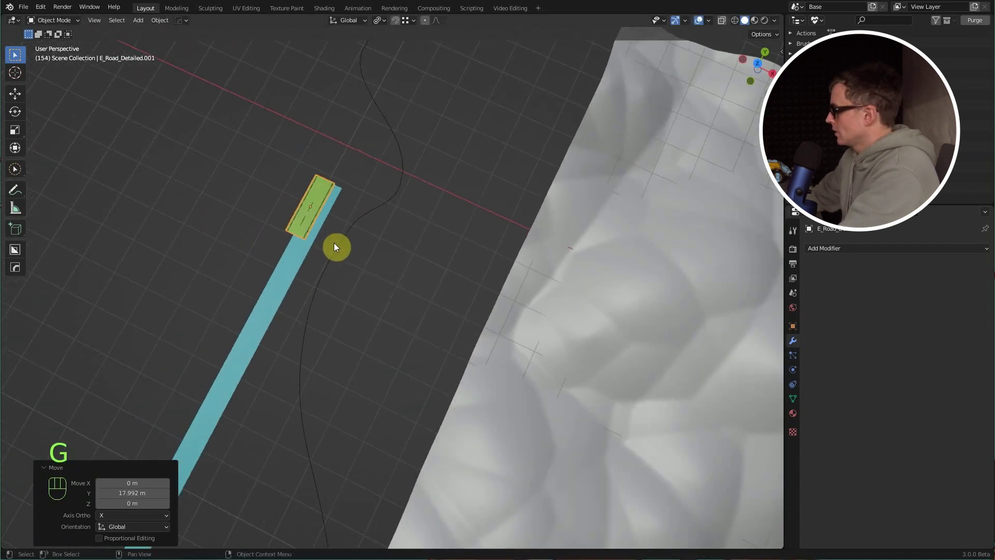
pyautogui.press('KP_7')
pyautogui.scroll(2, 209, 235)
pyautogui.scroll(1, 377, 229)
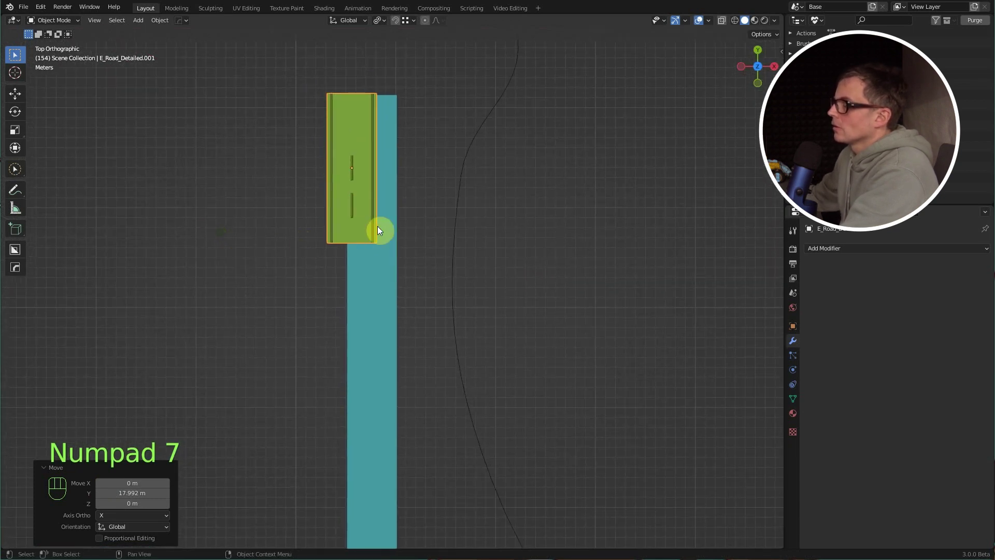
pyautogui.press('g')
pyautogui.press('x')
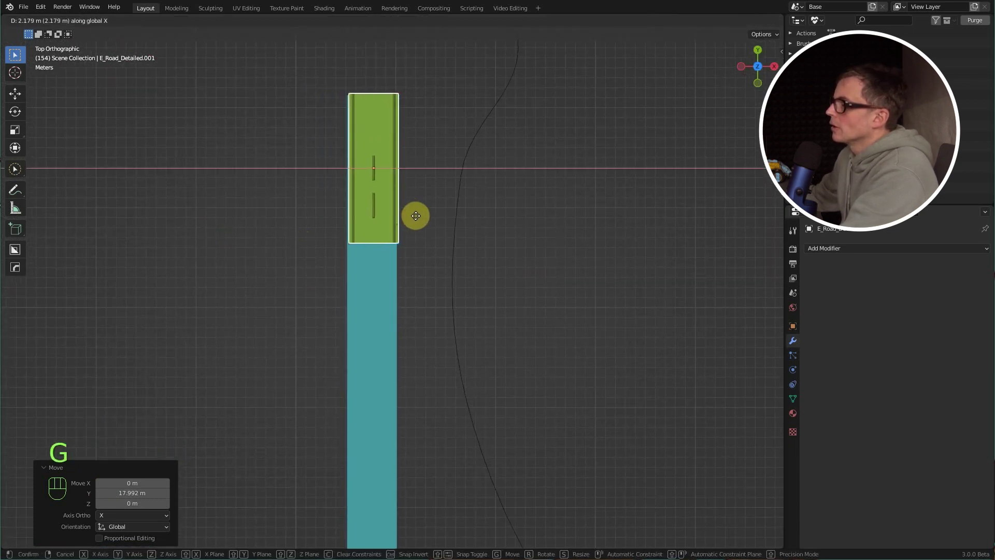
pyautogui.click(406, 251)
pyautogui.moveTo(407, 251)
pyautogui.keyDown('alt'); pyautogui.mouseDown(button='middle')
pyautogui.moveTo(351, 229)
pyautogui.moveTo(353, 243)
pyautogui.mouseUp(button='middle'); pyautogui.keyUp('alt')
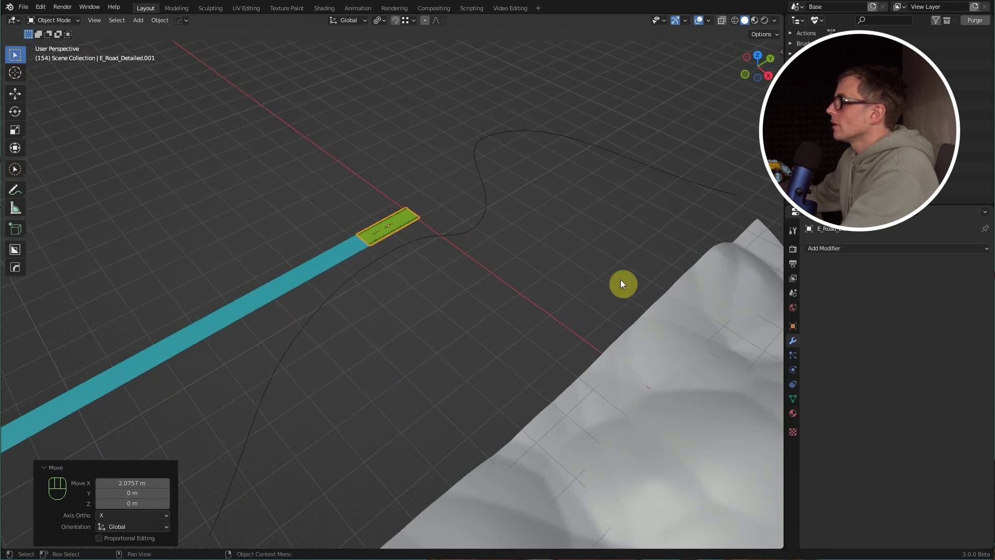
# - Add an Array modifier with Fit Curve using X_Spline.003 as the curve
pyautogui.click(852, 247)
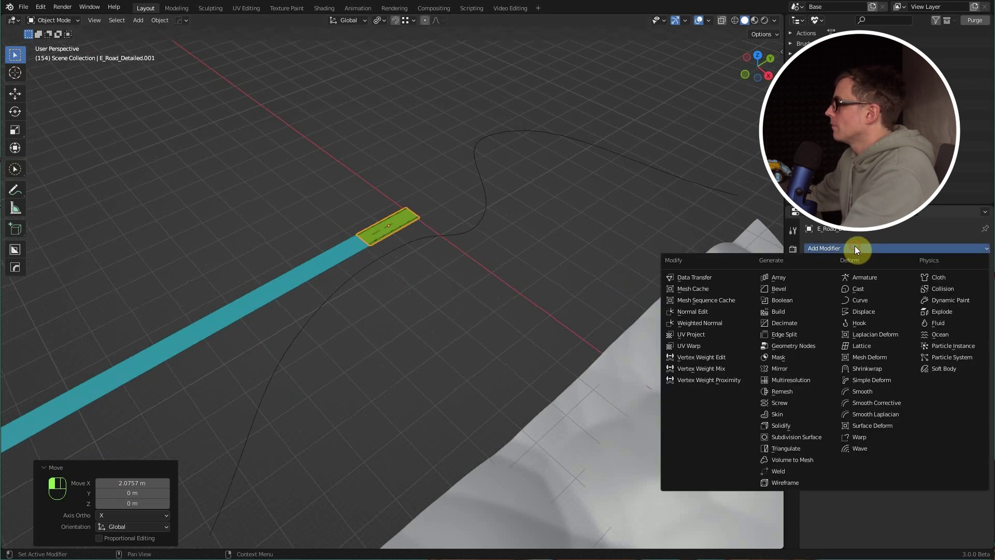
pyautogui.click(777, 276)
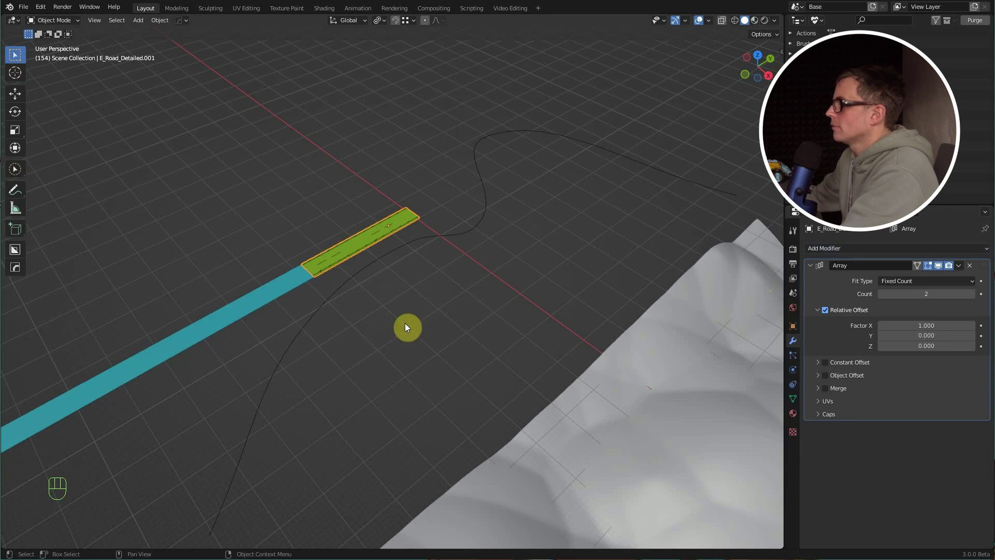
pyautogui.click(933, 281)
pyautogui.click(909, 316)
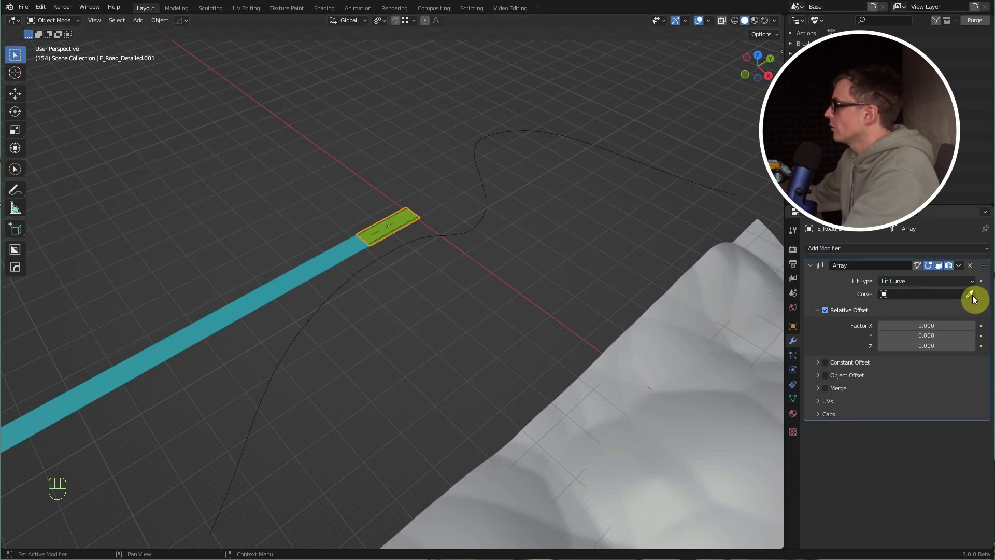
pyautogui.click(446, 226)
pyautogui.scroll(-2, 389, 321)
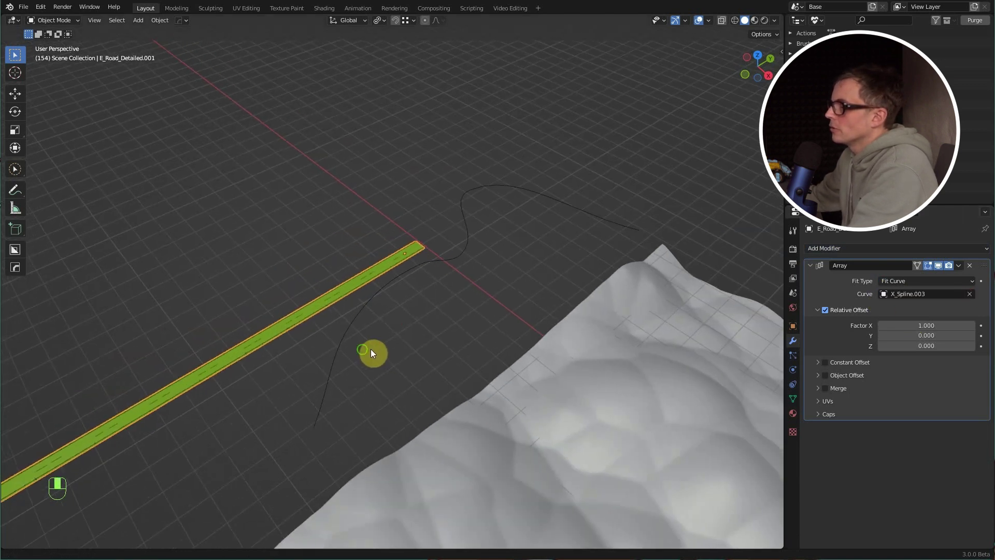
pyautogui.moveTo(371, 353); pyautogui.dragTo(343, 374, button='middle')
# - Add a Weld modifier to merge the arrayed road copies
pyautogui.click(814, 265)
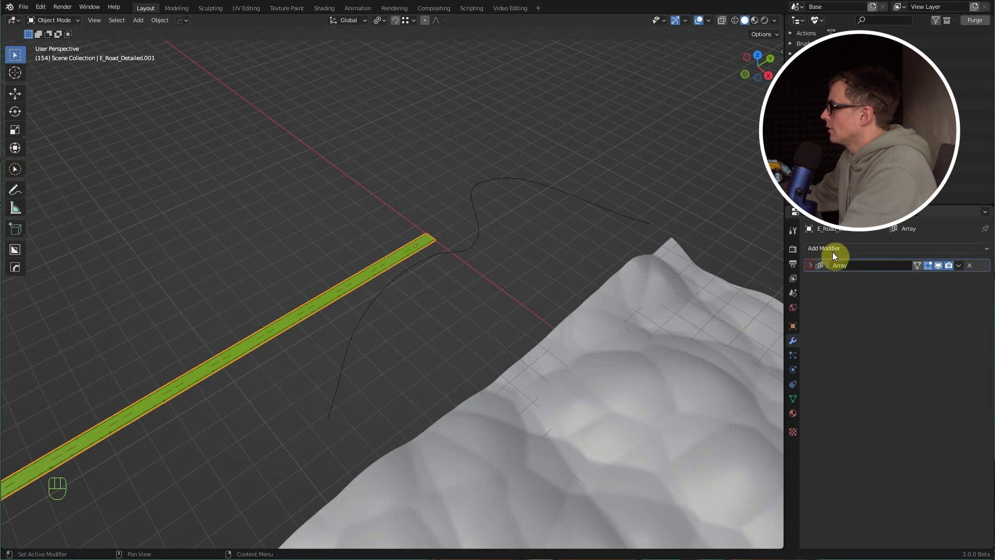
pyautogui.click(833, 249)
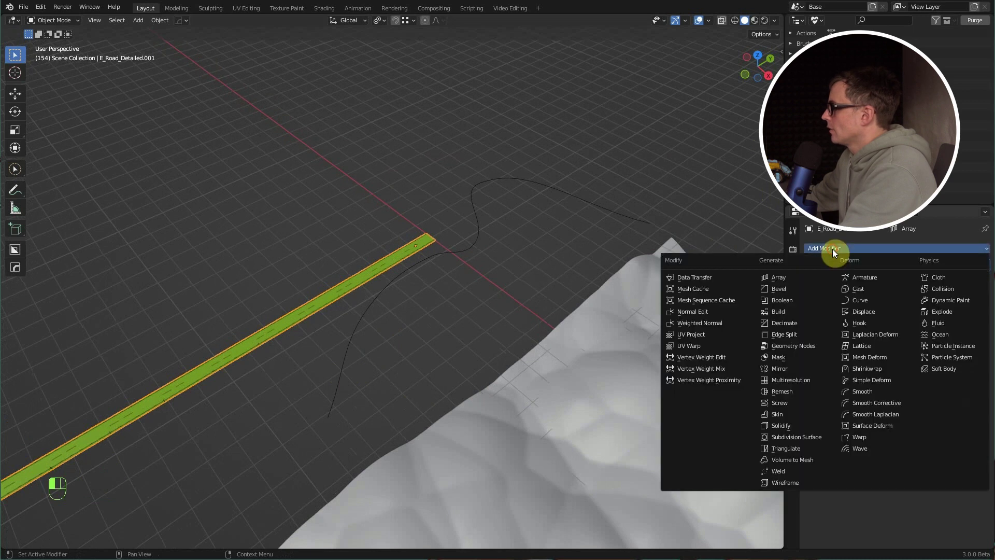
pyautogui.click(778, 473)
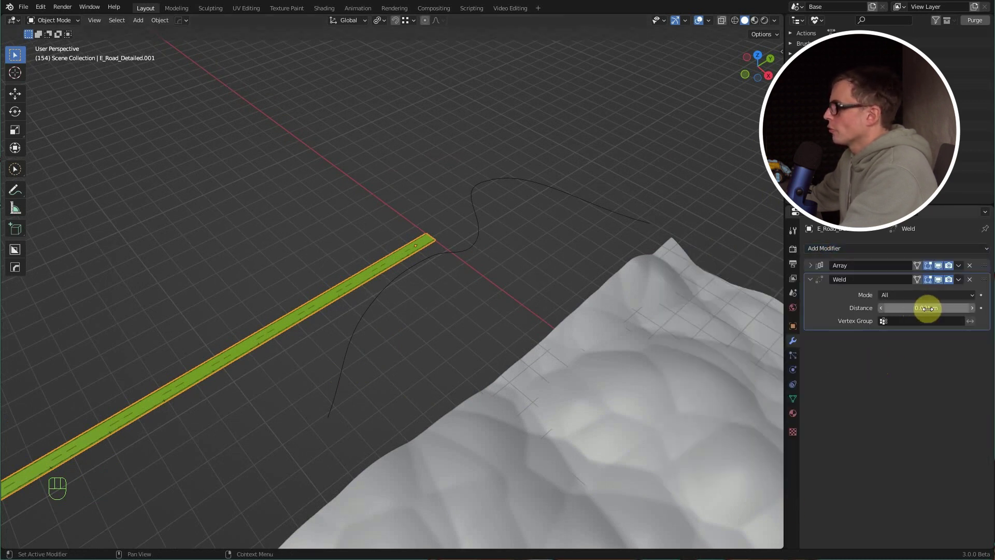
pyautogui.scroll(2, 273, 305)
pyautogui.scroll(2, 369, 277)
pyautogui.scroll(2, 397, 259)
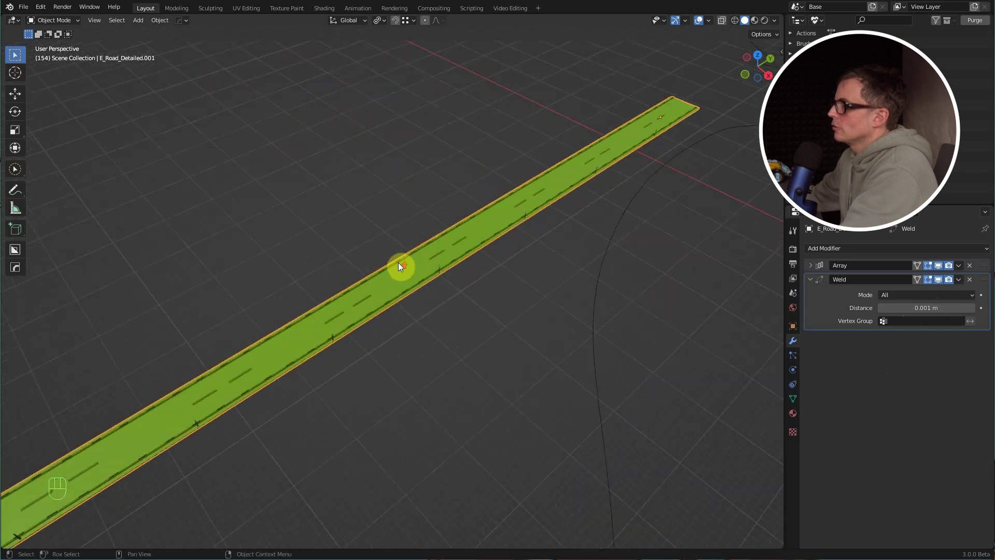
pyautogui.scroll(2, 398, 263)
pyautogui.scroll(-3, 396, 306)
pyautogui.scroll(-3, 396, 307)
pyautogui.keyDown('alt'); pyautogui.moveTo(399, 311); pyautogui.dragTo(413, 316, button='middle'); pyautogui.keyUp('alt')
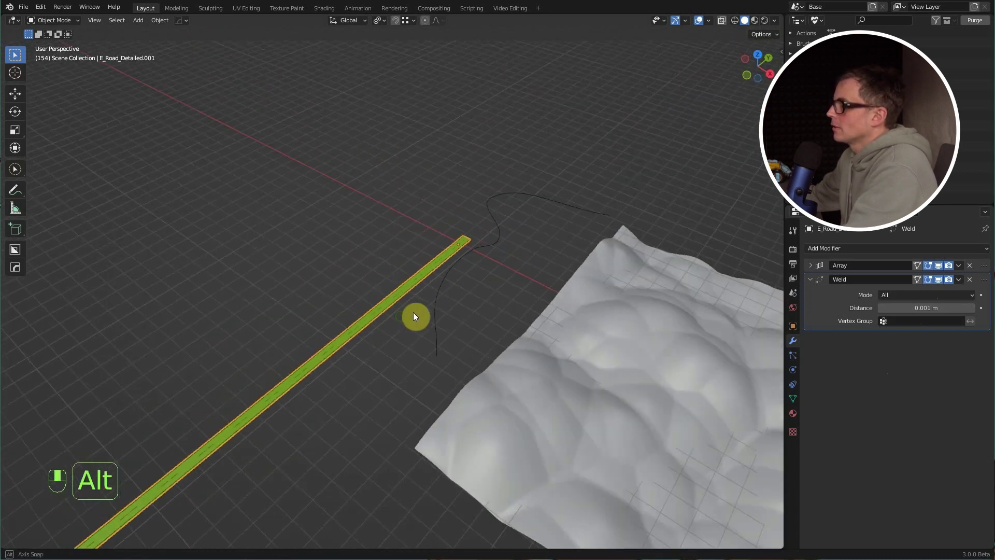
pyautogui.scroll(-3, 480, 290)
pyautogui.scroll(1, 467, 237)
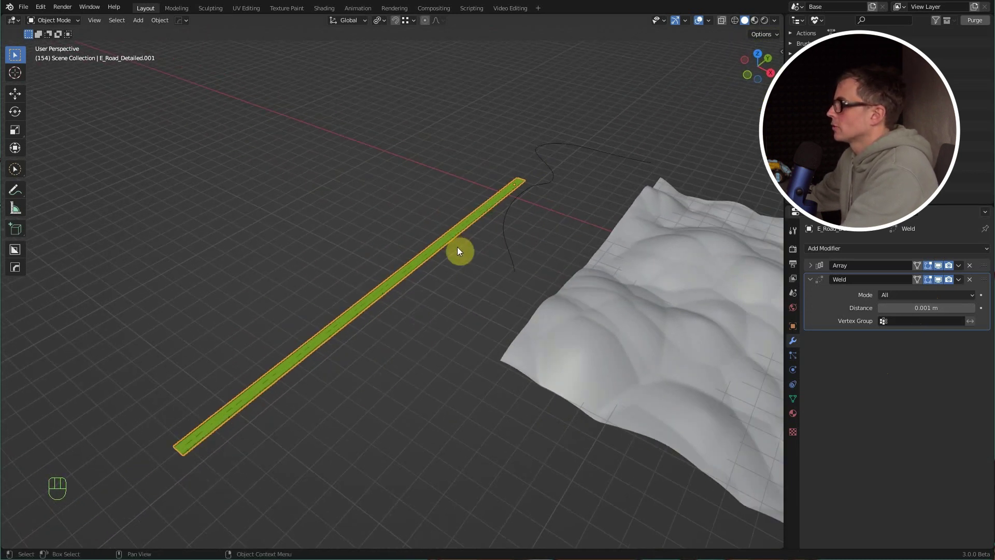
pyautogui.scroll(1, 459, 250)
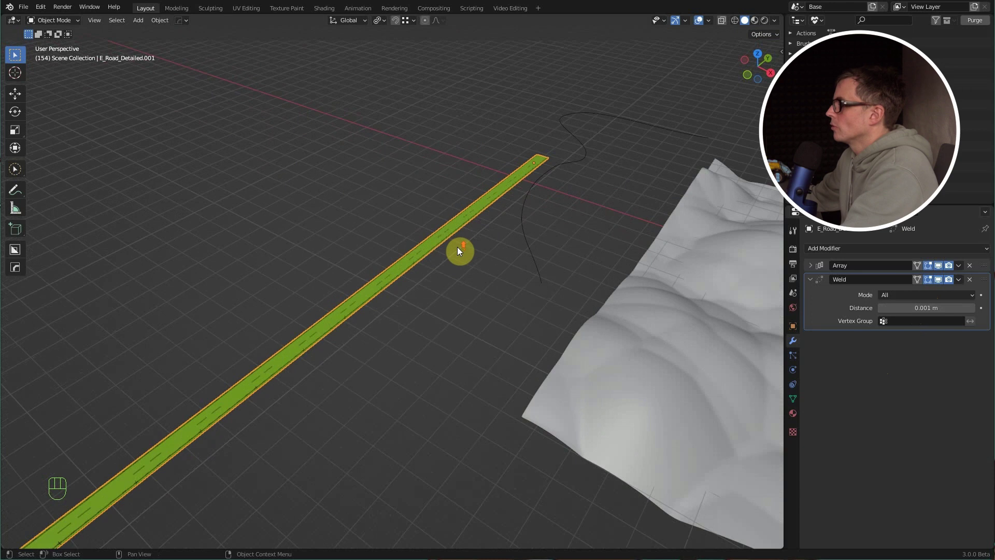
# - Collapse the Weld panel and bring up the Add Modifier list for a Surface Deform
pyautogui.click(811, 279)
pyautogui.click(849, 250)
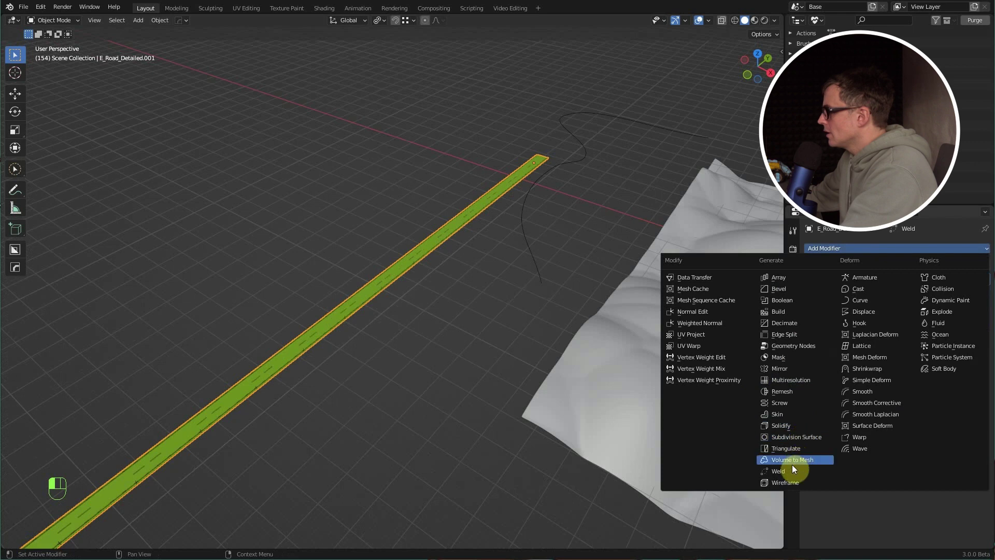
# - Add a Surface Deform modifier targeting E_Road_Flat.001
pyautogui.click(881, 427)
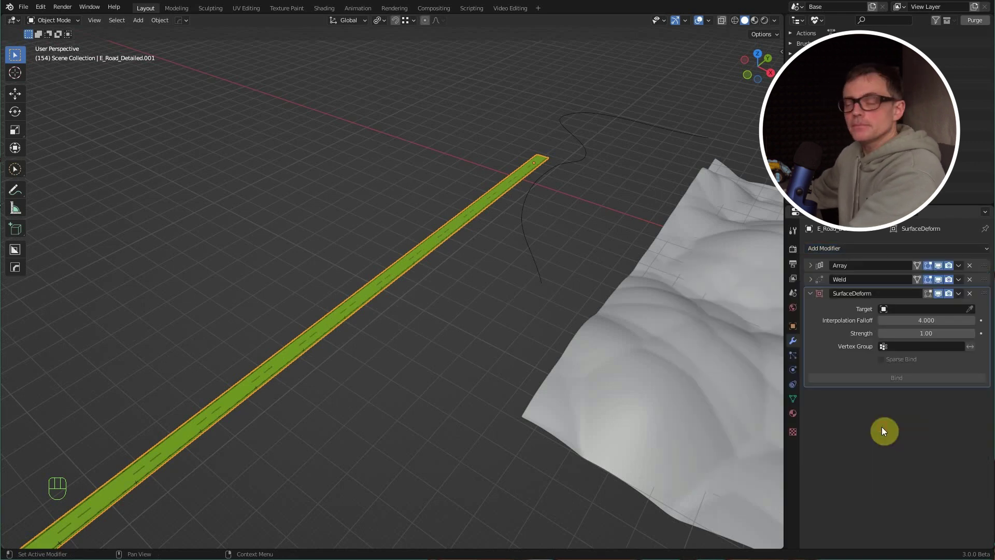
pyautogui.keyDown('alt'); pyautogui.moveTo(432, 275); pyautogui.dragTo(445, 261, button='middle'); pyautogui.keyUp('alt')
pyautogui.scroll(2, 447, 263)
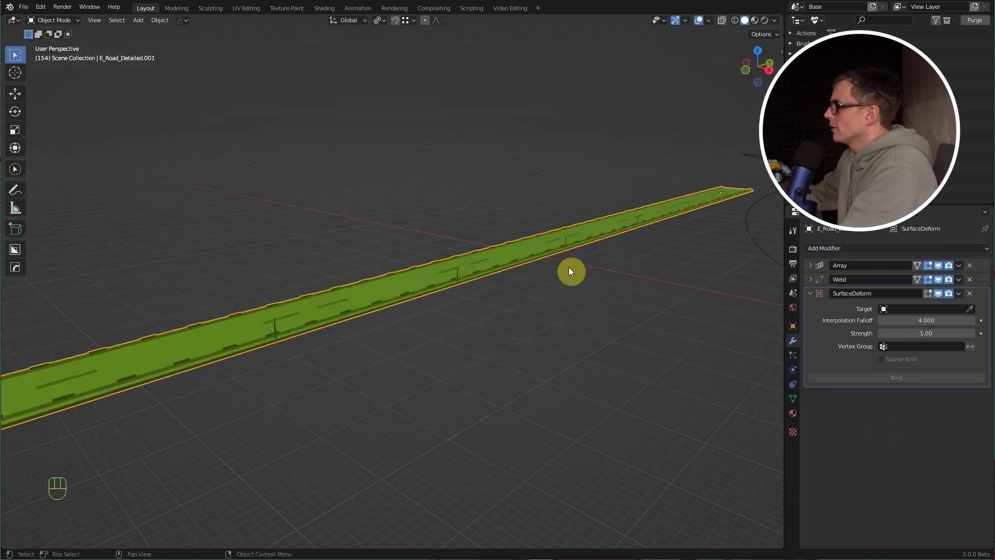
pyautogui.click(970, 312)
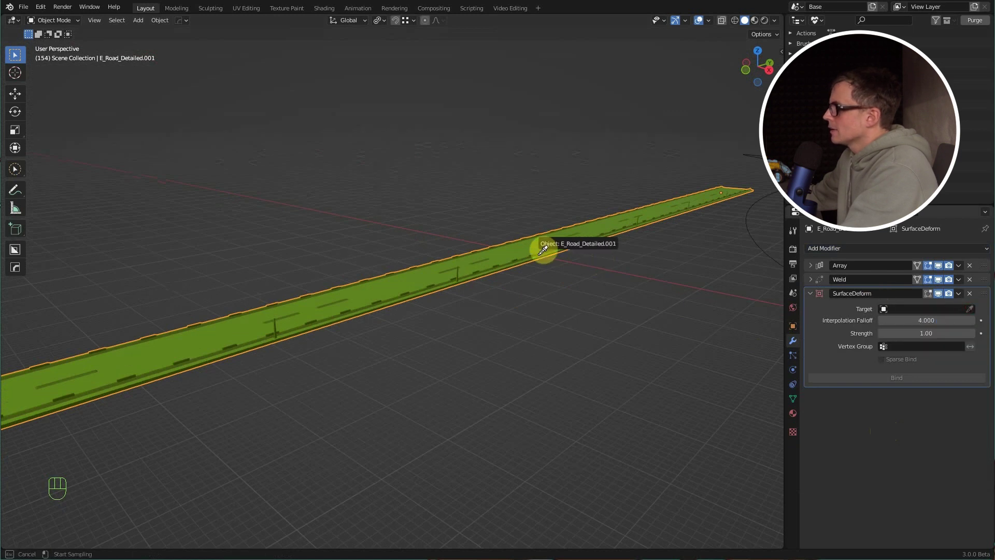
pyautogui.press('Escape')
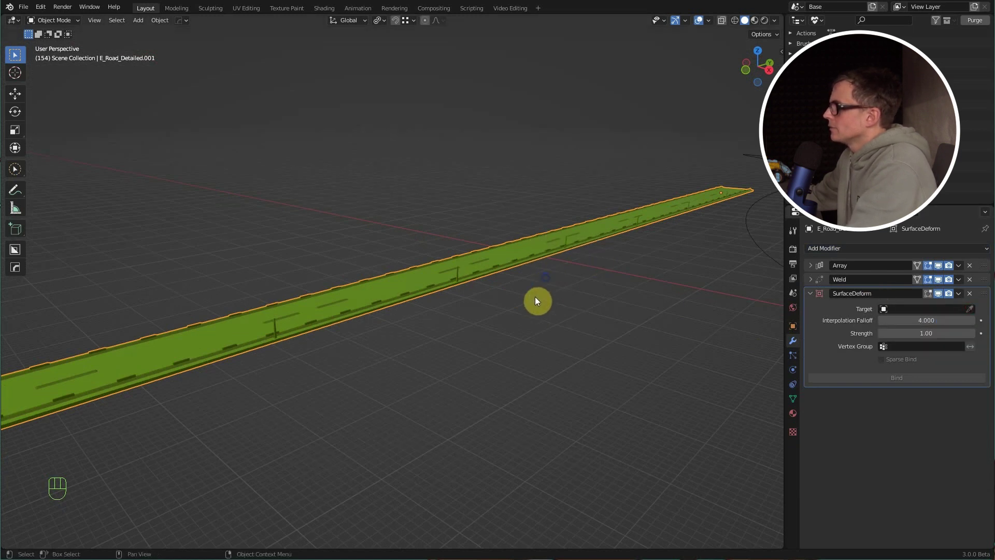
pyautogui.moveTo(535, 295)
pyautogui.keyDown('alt'); pyautogui.mouseDown(button='middle')
pyautogui.moveTo(528, 282)
pyautogui.moveTo(456, 391)
pyautogui.moveTo(490, 371)
pyautogui.moveTo(469, 390)
pyautogui.moveTo(477, 382)
pyautogui.mouseUp(button='middle'); pyautogui.keyUp('alt')
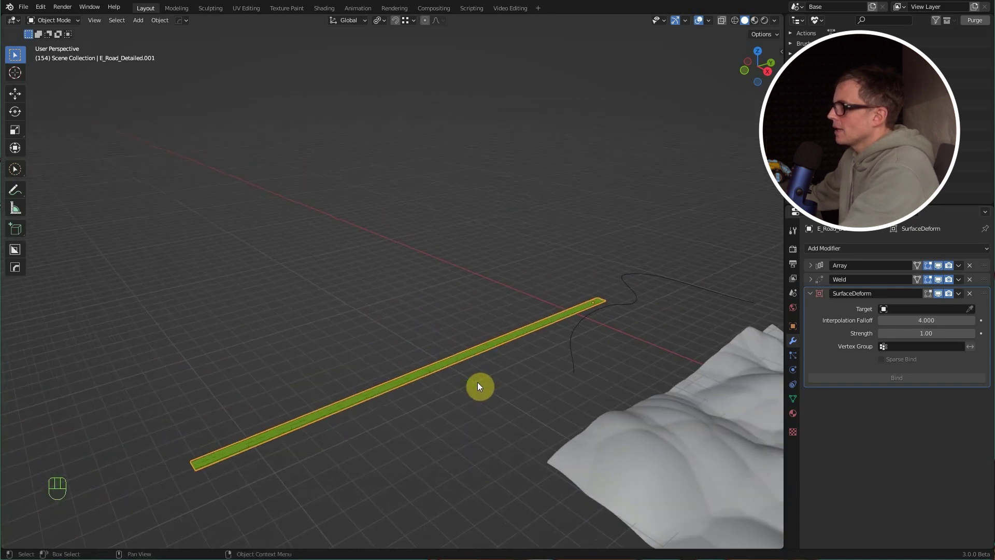
# - Adjust the detailed road along Z to sit just above the flat road, then bind the deform
pyautogui.press('g')
pyautogui.press('z')
pyautogui.click(535, 356)
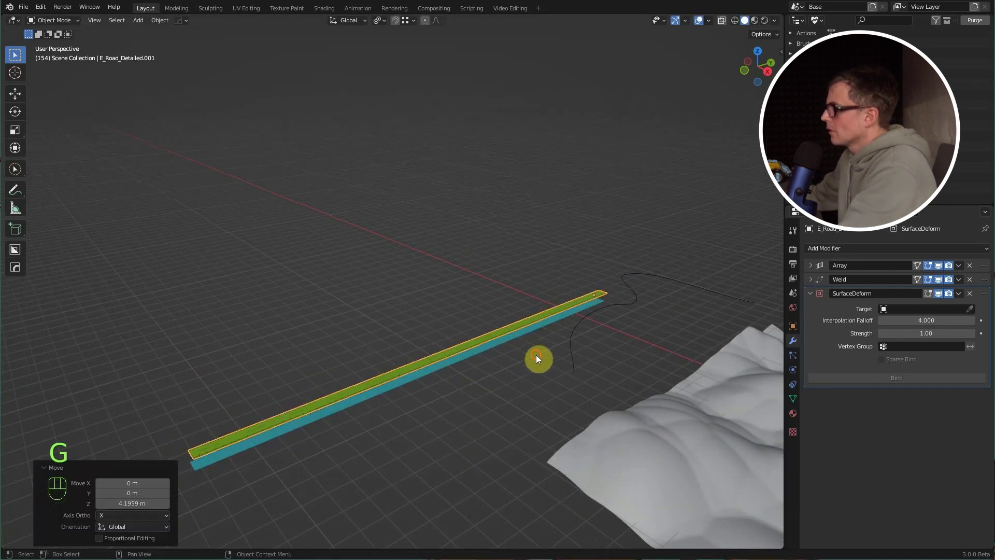
pyautogui.scroll(3, 679, 340)
pyautogui.press('g')
pyautogui.press('z')
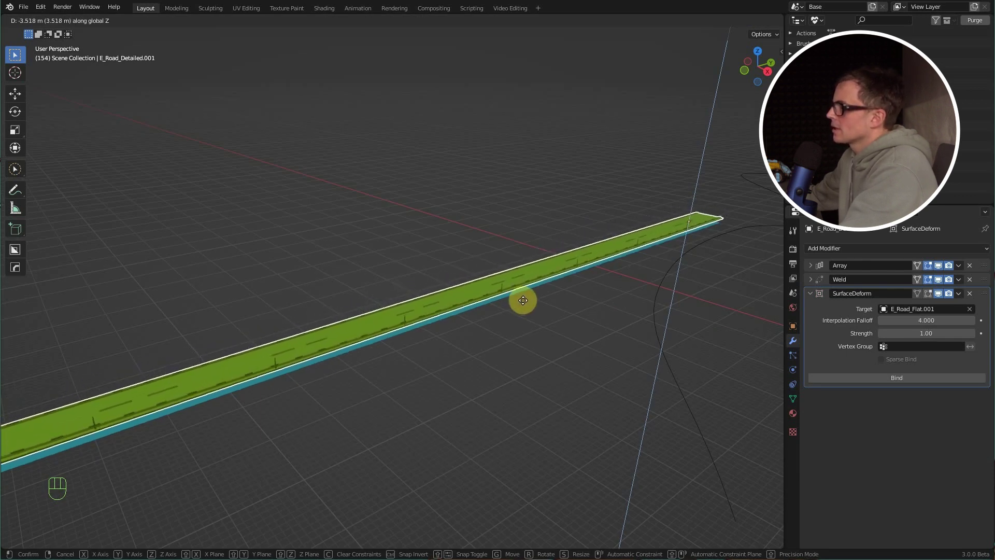
pyautogui.click(523, 304)
pyautogui.moveTo(466, 333)
pyautogui.keyDown('alt'); pyautogui.mouseDown(button='middle')
pyautogui.moveTo(404, 301)
pyautogui.moveTo(472, 377)
pyautogui.mouseUp(button='middle'); pyautogui.keyUp('alt')
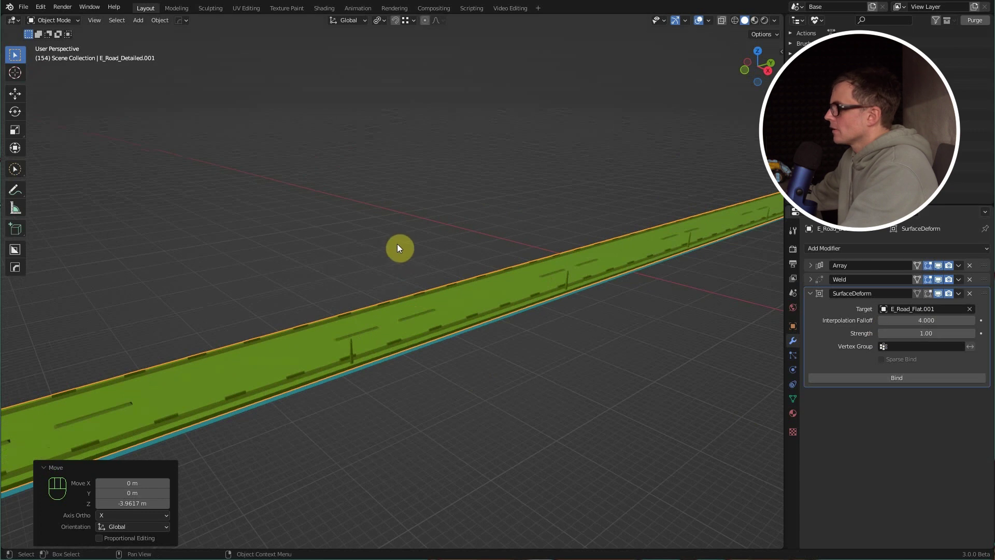
pyautogui.press('g')
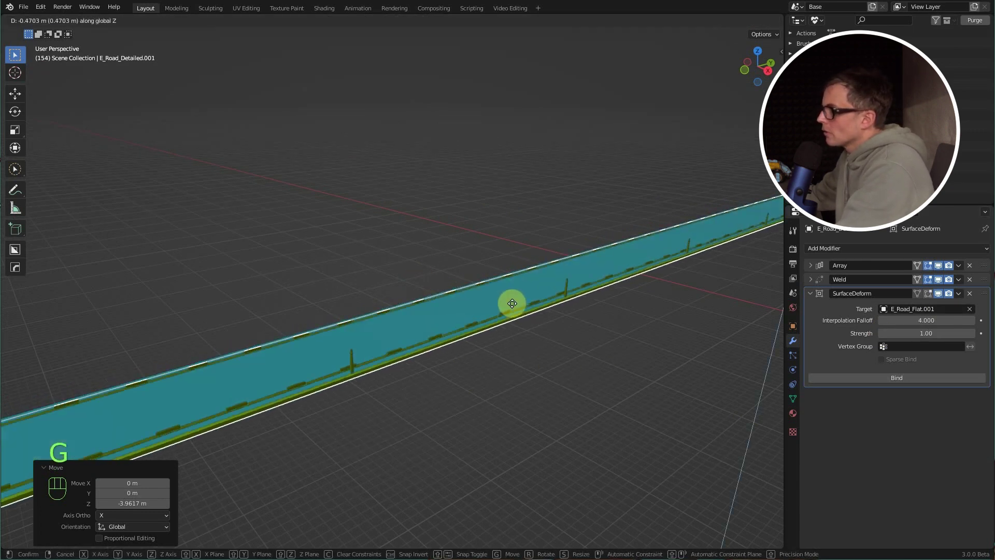
pyautogui.click(511, 301)
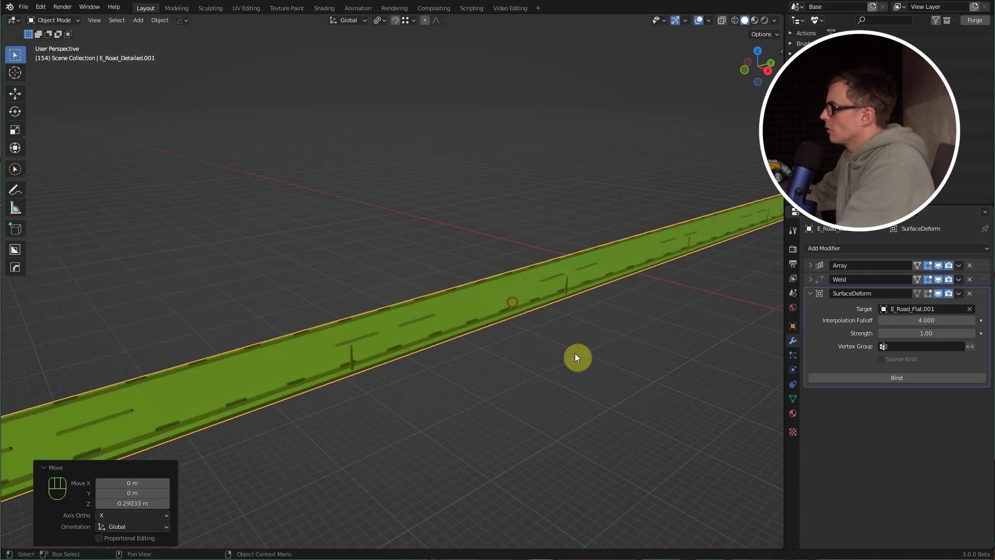
pyautogui.click(898, 378)
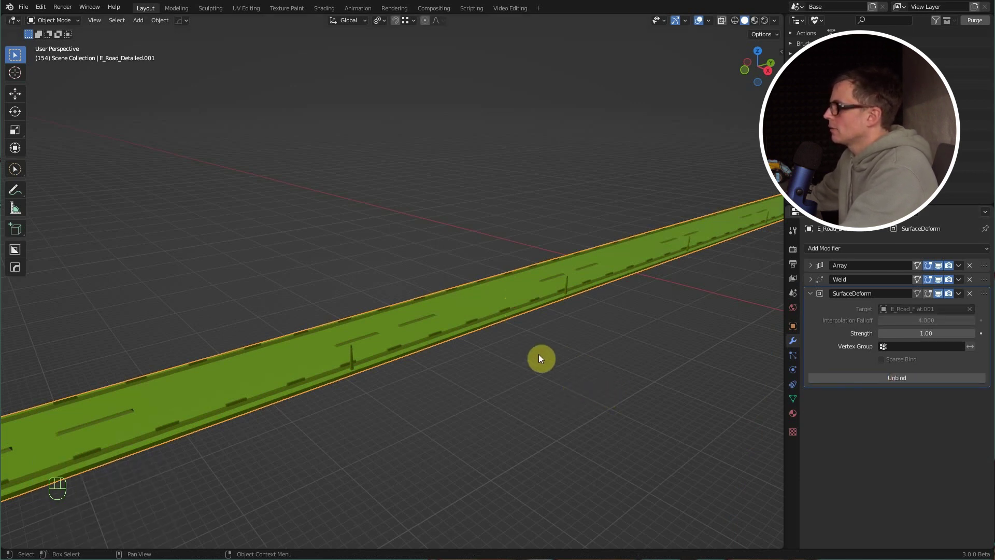
pyautogui.scroll(-2, 463, 347)
pyautogui.scroll(-2, 438, 342)
pyautogui.scroll(-2, 431, 350)
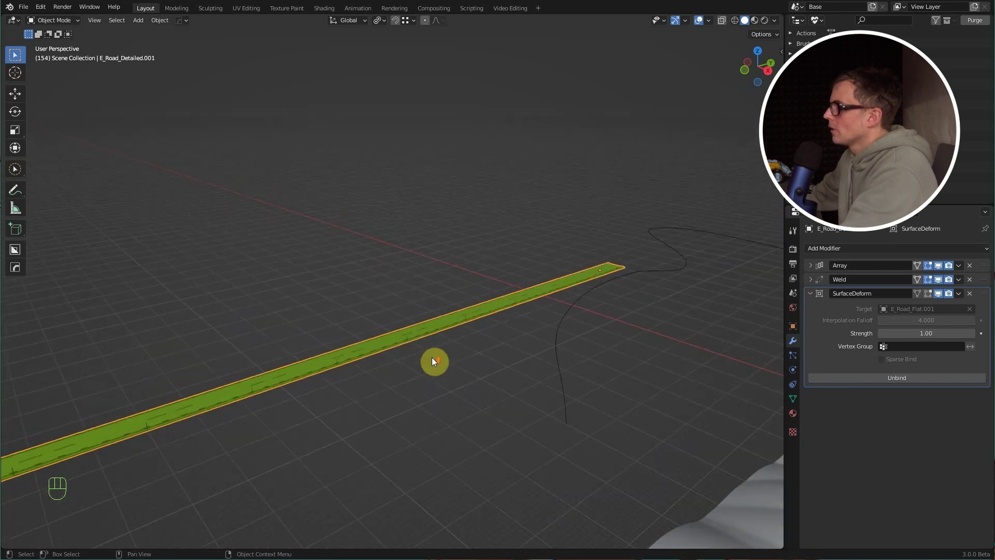
pyautogui.scroll(-1, 433, 360)
# - Re-enable the Curve modifier's viewport display on E_Road_Flat.001 so it bends along the spline
pyautogui.keyDown('alt'); pyautogui.middleClick(411, 349); pyautogui.keyUp('alt')
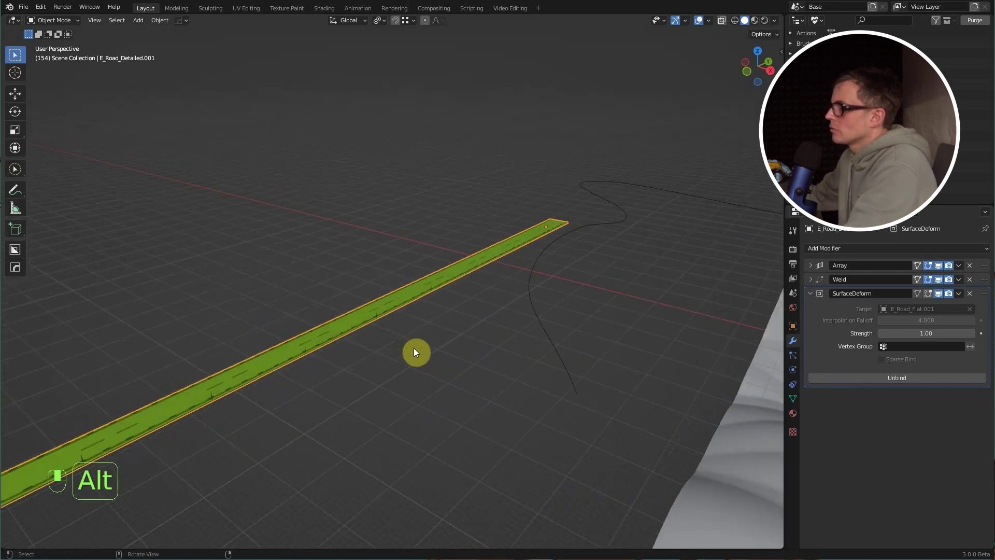
pyautogui.click(340, 333)
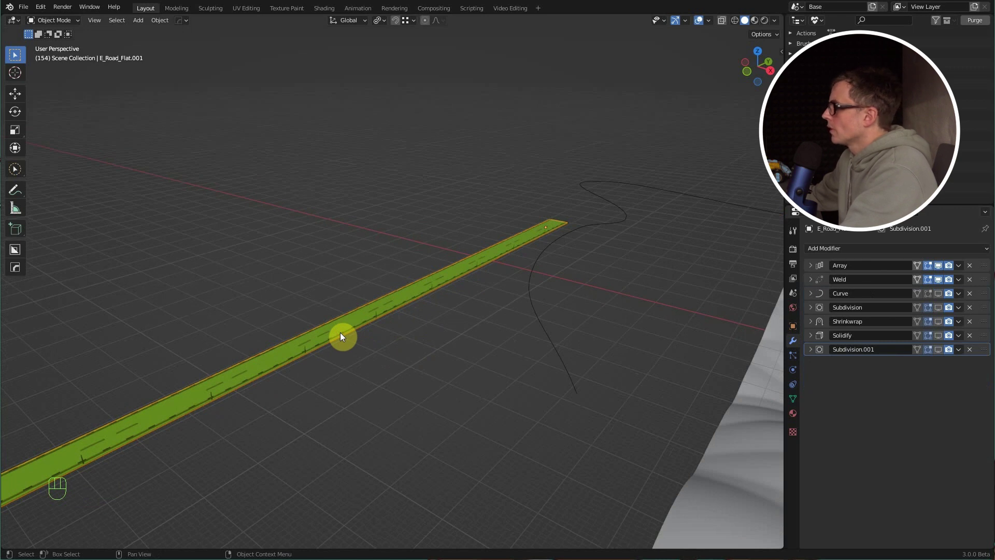
pyautogui.click(938, 292)
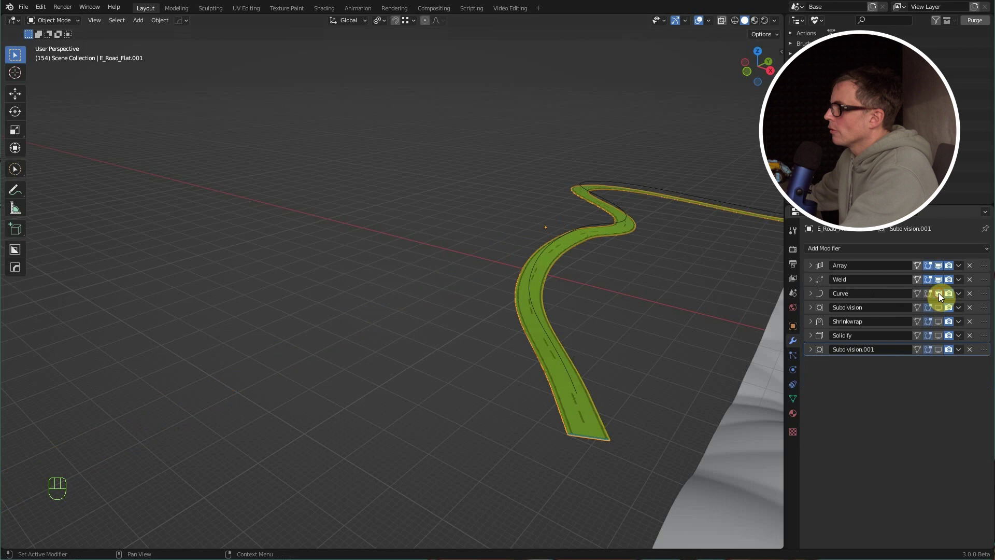
pyautogui.keyDown('alt'); pyautogui.middleClick(554, 386); pyautogui.keyUp('alt')
pyautogui.moveTo(518, 384)
pyautogui.mouseDown(button='middle')
pyautogui.moveTo(440, 334)
pyautogui.moveTo(462, 306)
pyautogui.moveTo(482, 302)
pyautogui.moveTo(478, 328)
pyautogui.mouseUp(button='middle')
pyautogui.scroll(2, 429, 322)
pyautogui.scroll(4, 437, 384)
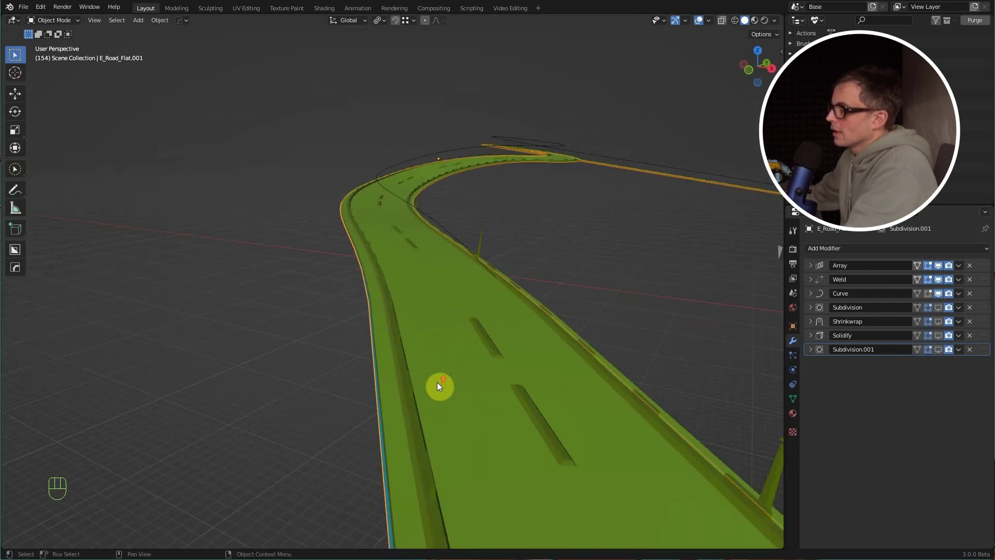
pyautogui.scroll(-5, 437, 384)
pyautogui.keyDown('alt'); pyautogui.middleClick(422, 387); pyautogui.keyUp('alt')
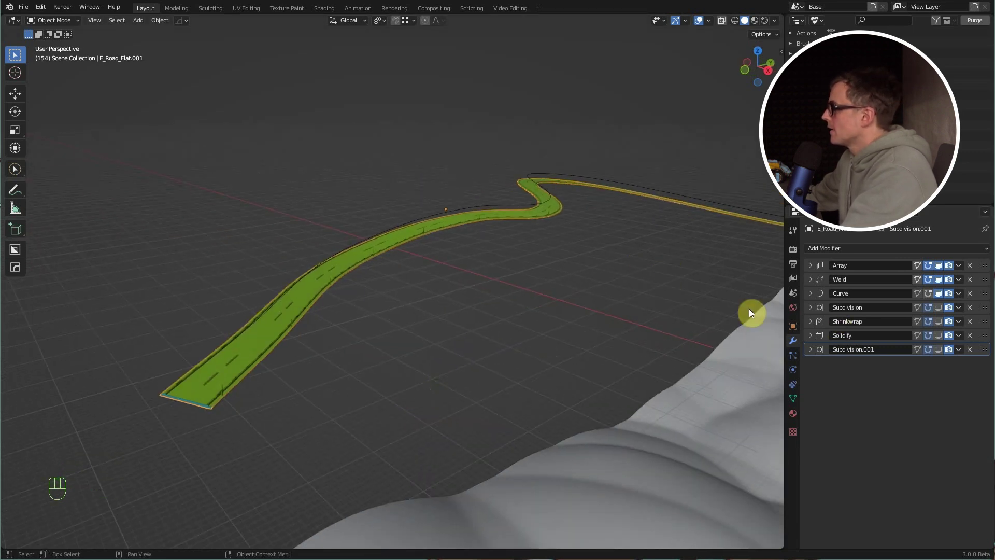
# - Delete the first Subdivision modifier and move the flat road about 86.8 m along X over the terrain
pyautogui.click(969, 307)
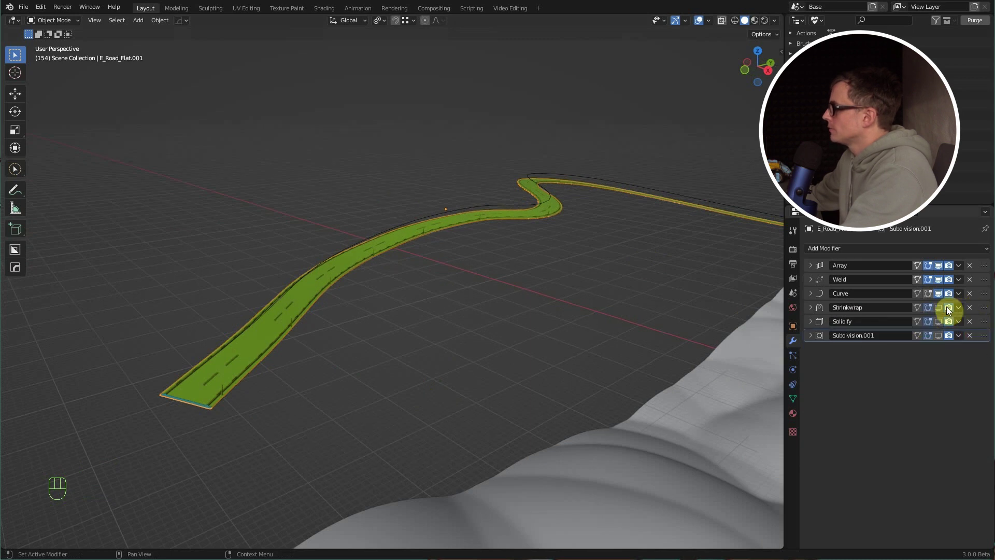
pyautogui.moveTo(520, 305); pyautogui.dragTo(381, 173)
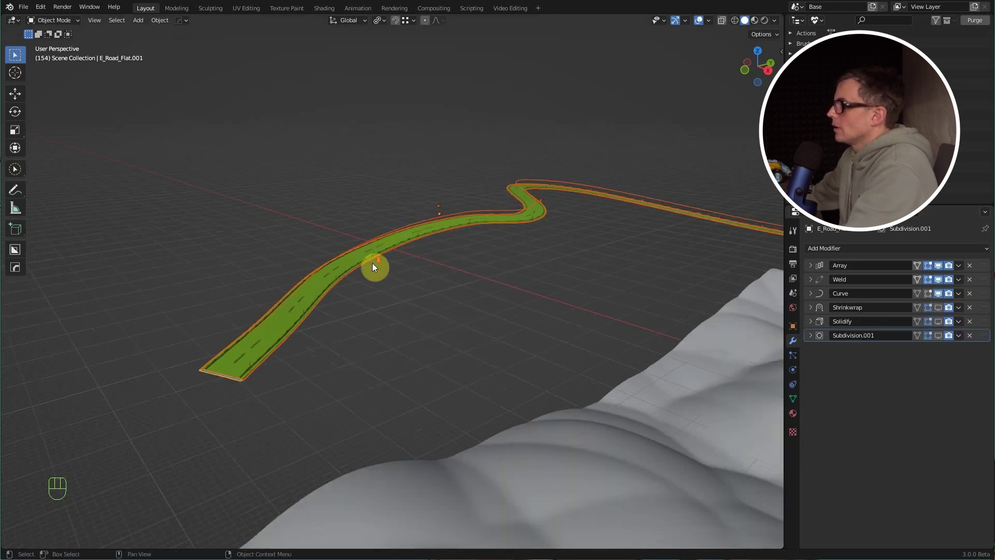
pyautogui.moveTo(372, 262); pyautogui.dragTo(248, 235, button='middle')
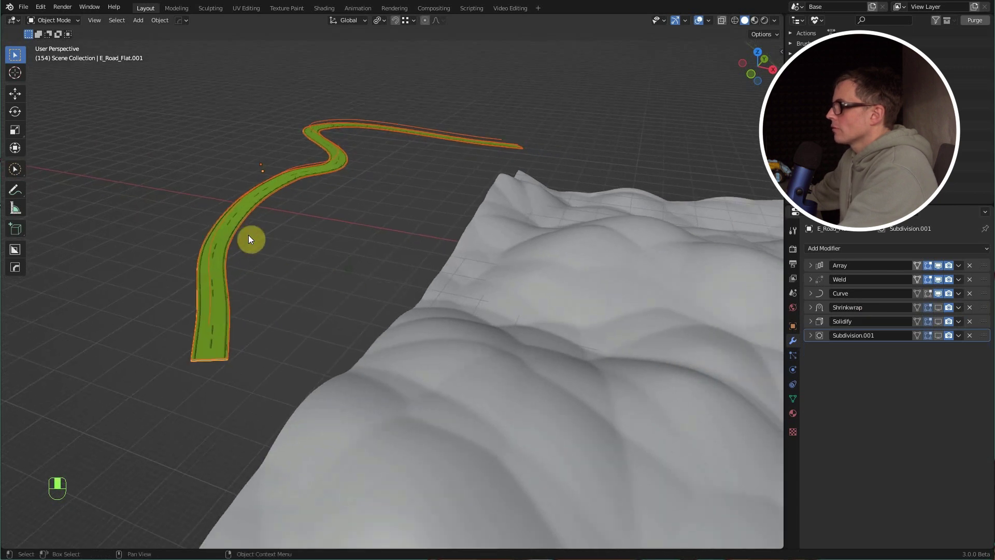
pyautogui.press('g')
pyautogui.press('x')
pyautogui.click(592, 301)
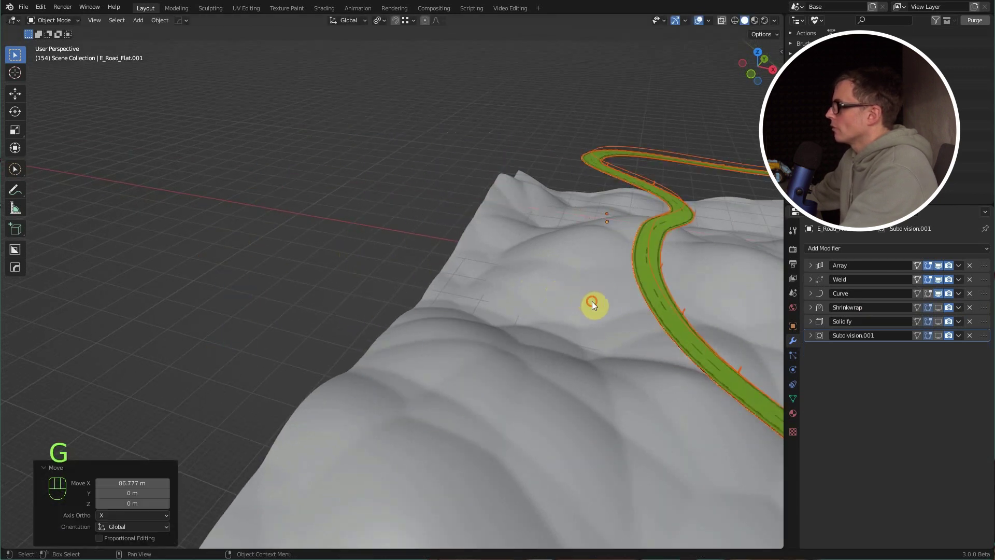
pyautogui.keyDown('shift'); pyautogui.moveTo(424, 309); pyautogui.dragTo(500, 182, button='middle'); pyautogui.keyUp('shift')
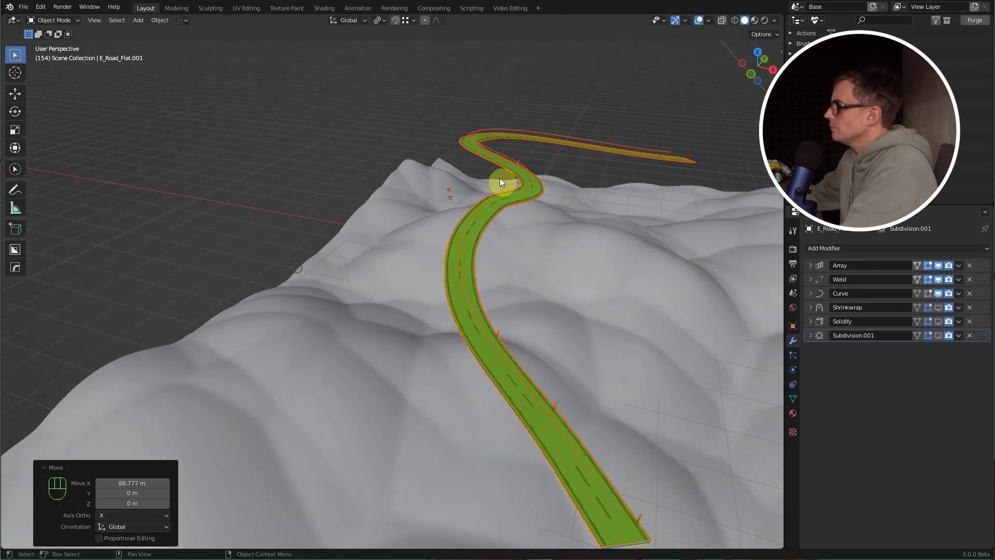
# - Re-enable Shrinkwrap in the viewport so the flat road conforms to the terrain
pyautogui.click(473, 151)
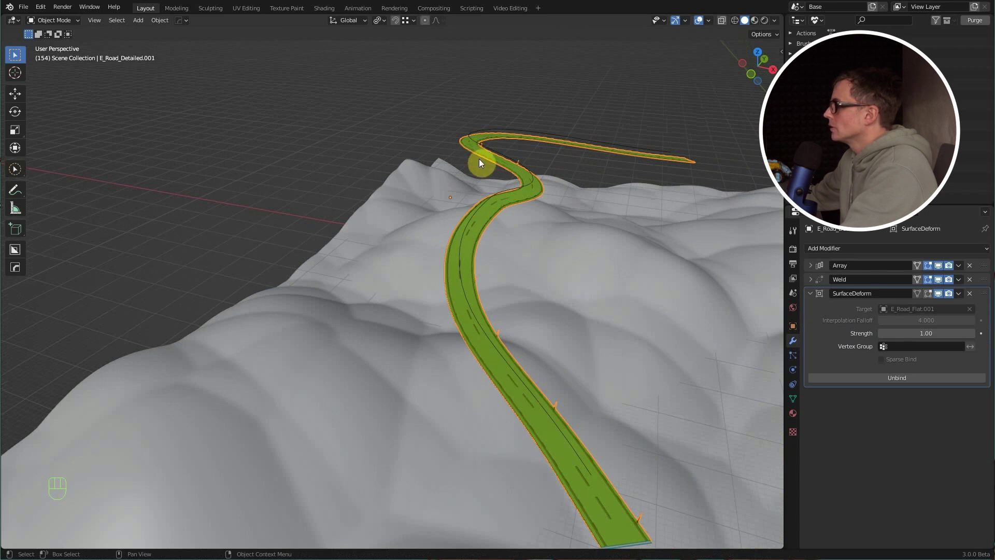
pyautogui.click(478, 159)
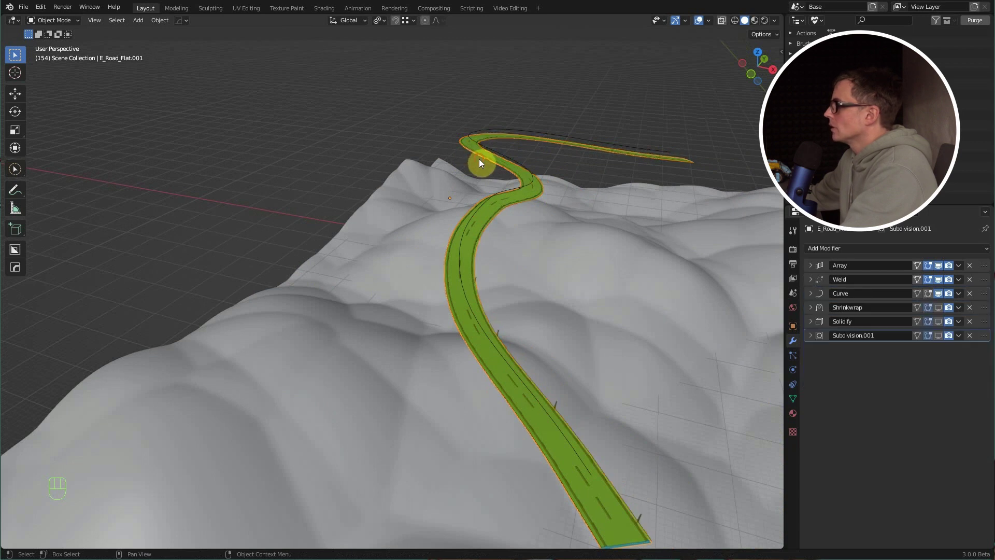
pyautogui.click(937, 307)
pyautogui.moveTo(628, 384)
pyautogui.keyDown('alt'); pyautogui.mouseDown(button='middle')
pyautogui.moveTo(529, 424)
pyautogui.moveTo(498, 403)
pyautogui.moveTo(502, 391)
pyautogui.mouseUp(button='middle'); pyautogui.keyUp('alt')
pyautogui.scroll(3, 373, 348)
pyautogui.scroll(3, 347, 330)
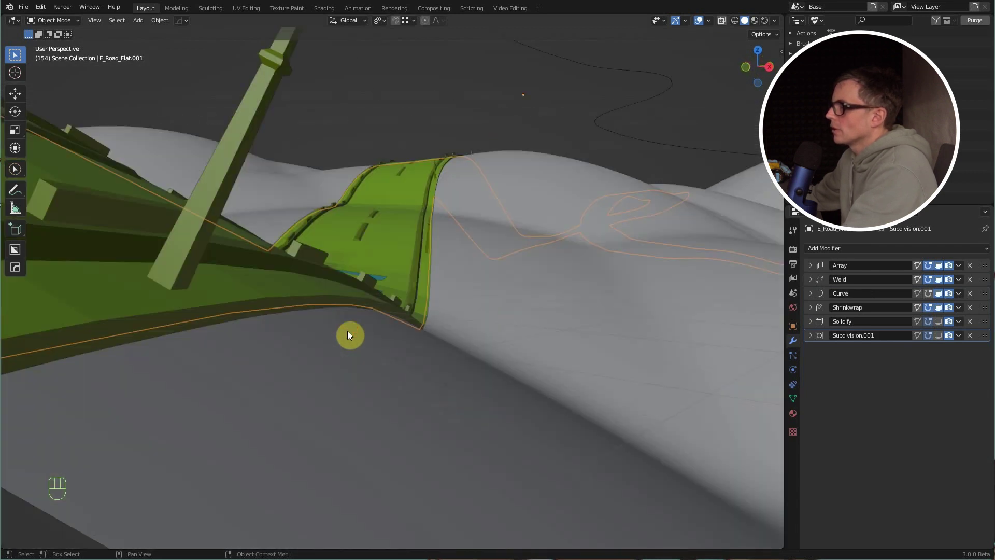
pyautogui.scroll(-4, 347, 330)
pyautogui.scroll(-1, 347, 330)
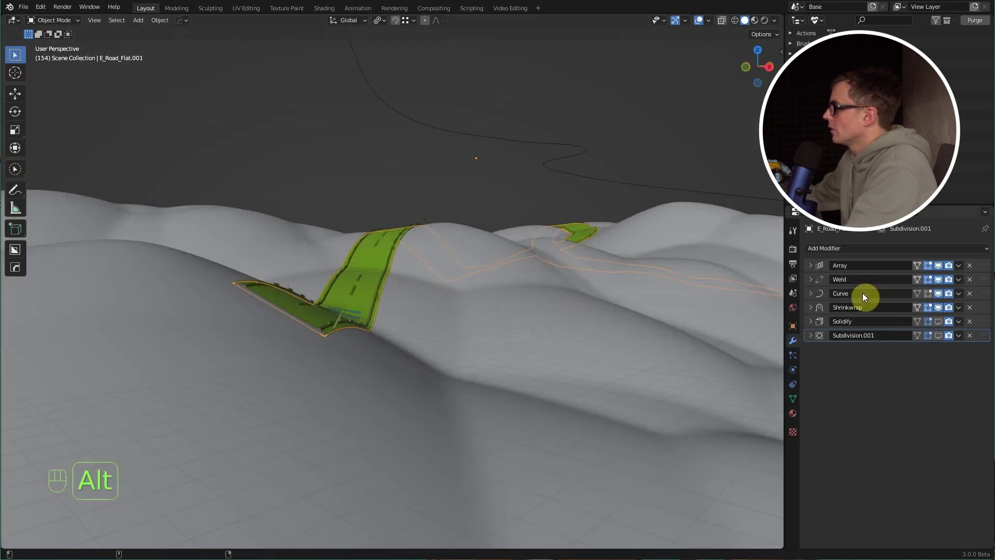
# - Delete Solidify and Subdivision.001 from the flat road and inspect the detailed road over the hills
pyautogui.click(970, 321)
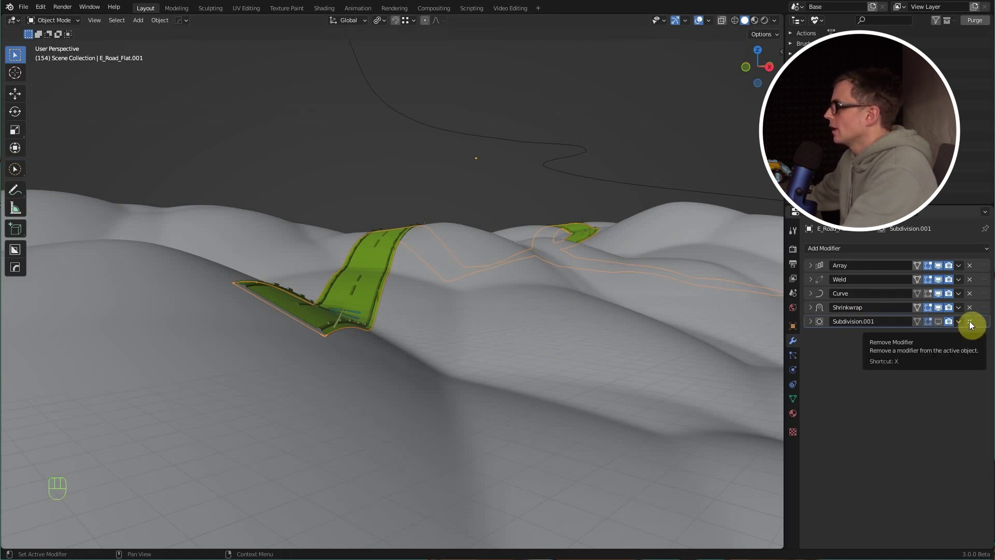
pyautogui.click(969, 320)
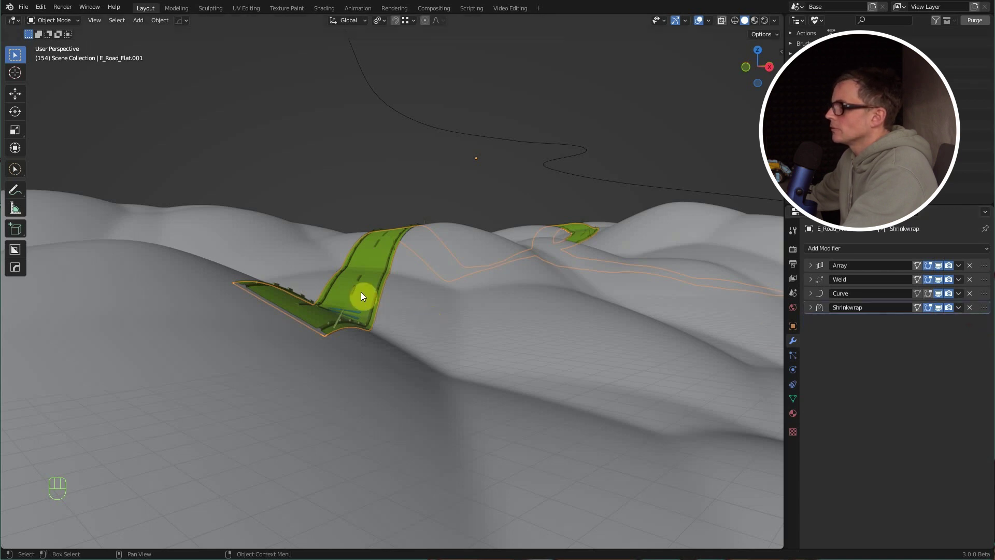
pyautogui.click(361, 292)
pyautogui.moveTo(366, 290)
pyautogui.mouseDown(button='middle')
pyautogui.moveTo(414, 302)
pyautogui.moveTo(363, 411)
pyautogui.mouseUp(button='middle')
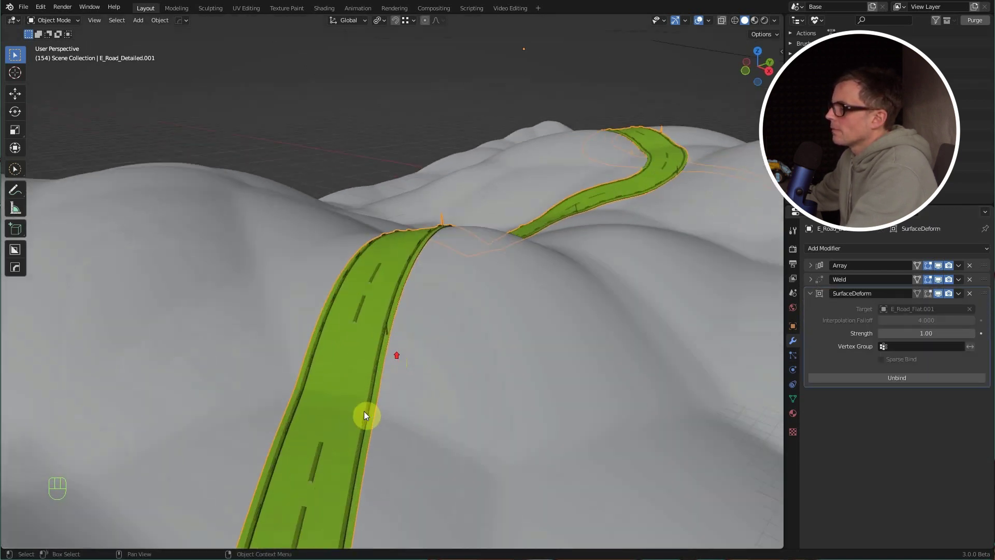
pyautogui.scroll(2, 363, 411)
pyautogui.keyDown('alt'); pyautogui.middleClick(349, 417); pyautogui.keyUp('alt')
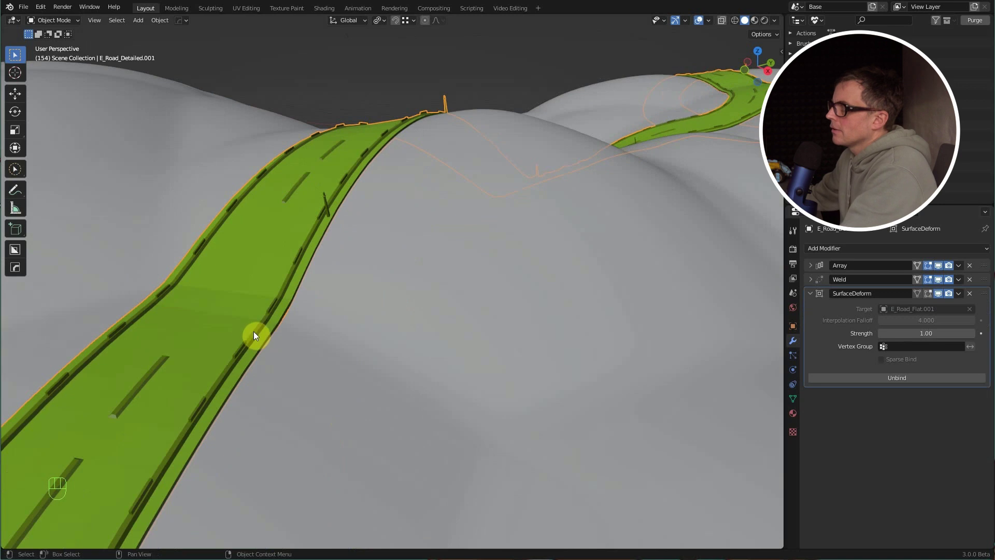
pyautogui.scroll(-1, 197, 318)
pyautogui.scroll(-1, 196, 318)
pyautogui.scroll(-2, 196, 318)
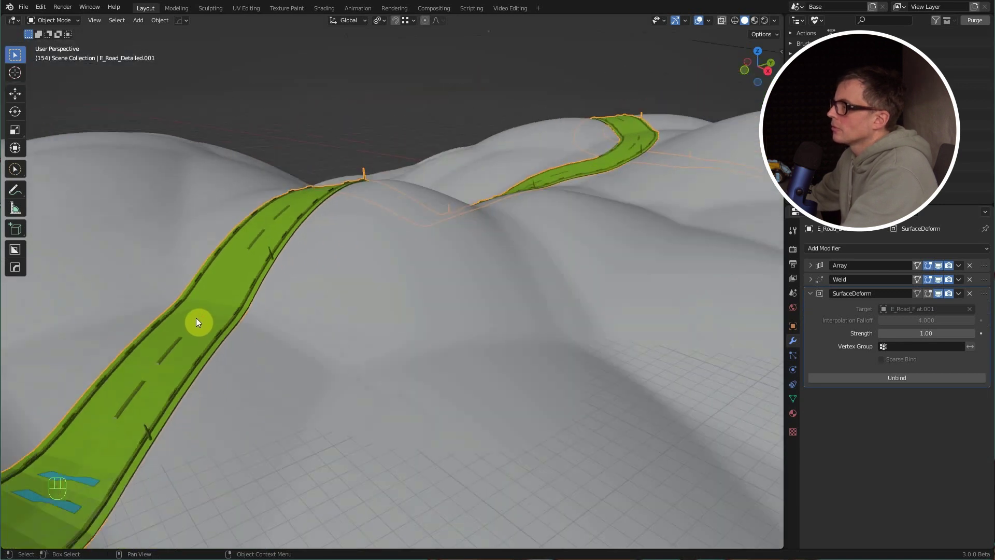
pyautogui.moveTo(195, 318)
pyautogui.keyDown('alt'); pyautogui.mouseDown(button='middle')
pyautogui.moveTo(338, 280)
pyautogui.moveTo(443, 344)
pyautogui.moveTo(578, 385)
pyautogui.moveTo(556, 321)
pyautogui.mouseUp(button='middle'); pyautogui.keyUp('alt')
pyautogui.keyDown('alt'); pyautogui.moveTo(556, 321); pyautogui.dragTo(391, 331); pyautogui.keyUp('alt')
# - Edit X_Spline.003 and slide an upper control point along the X axis to bend the route
pyautogui.click(400, 312)
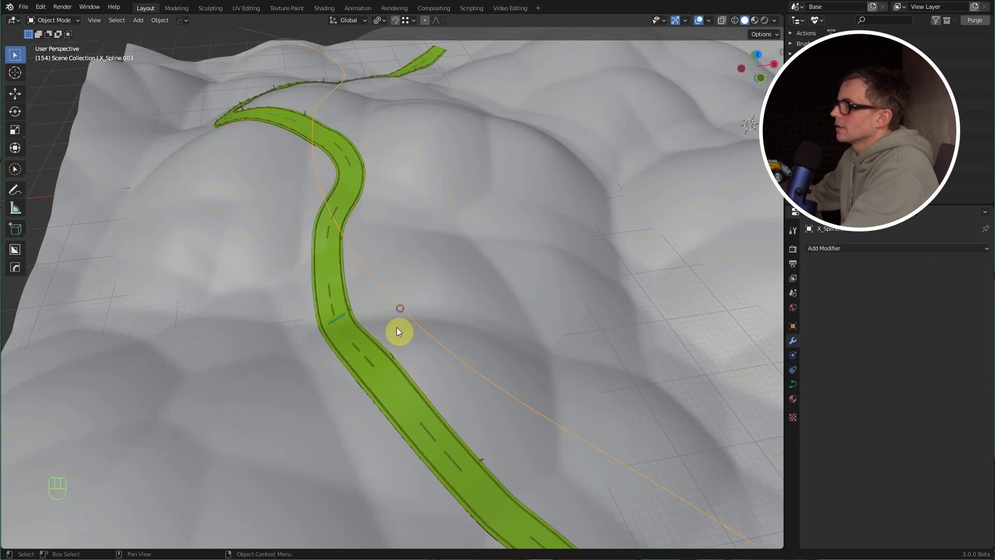
pyautogui.moveTo(397, 327); pyautogui.dragTo(368, 298, button='middle')
pyautogui.press('Tab')
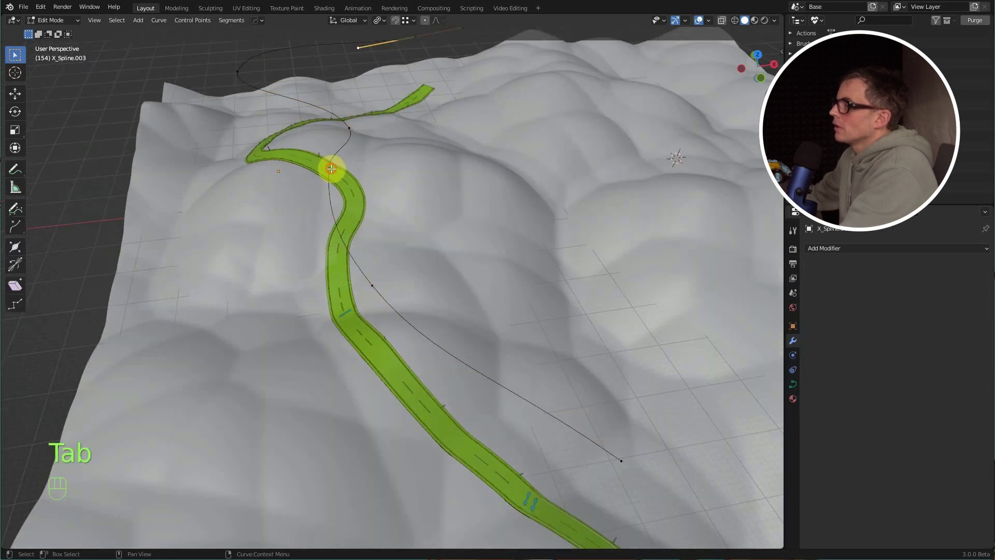
pyautogui.click(332, 167)
pyautogui.press('g')
pyautogui.press('x')
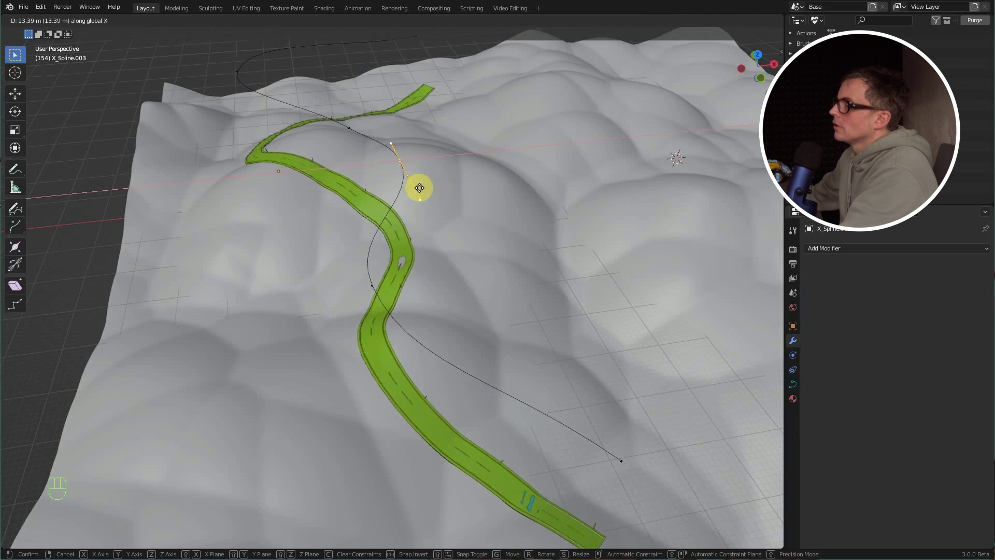
pyautogui.click(412, 189)
# - Move a lower control point near the road end, then shift it further along X
pyautogui.moveTo(425, 312)
pyautogui.keyDown('alt'); pyautogui.mouseDown()
pyautogui.moveTo(378, 289)
pyautogui.moveTo(338, 363)
pyautogui.mouseUp(); pyautogui.keyUp('alt')
pyautogui.click(330, 351)
pyautogui.press('g')
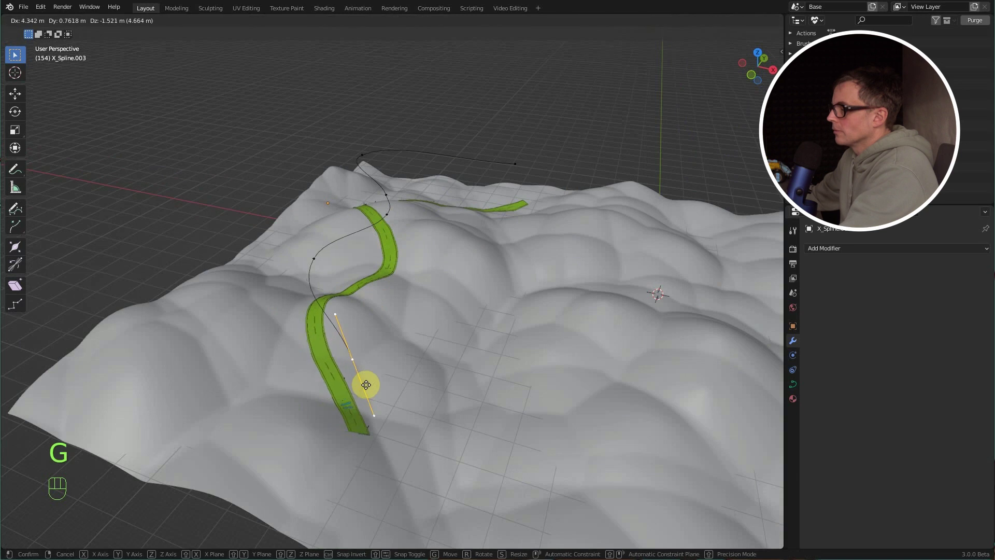
pyautogui.click(366, 382)
pyautogui.scroll(5, 518, 381)
pyautogui.press('g')
pyautogui.press('x')
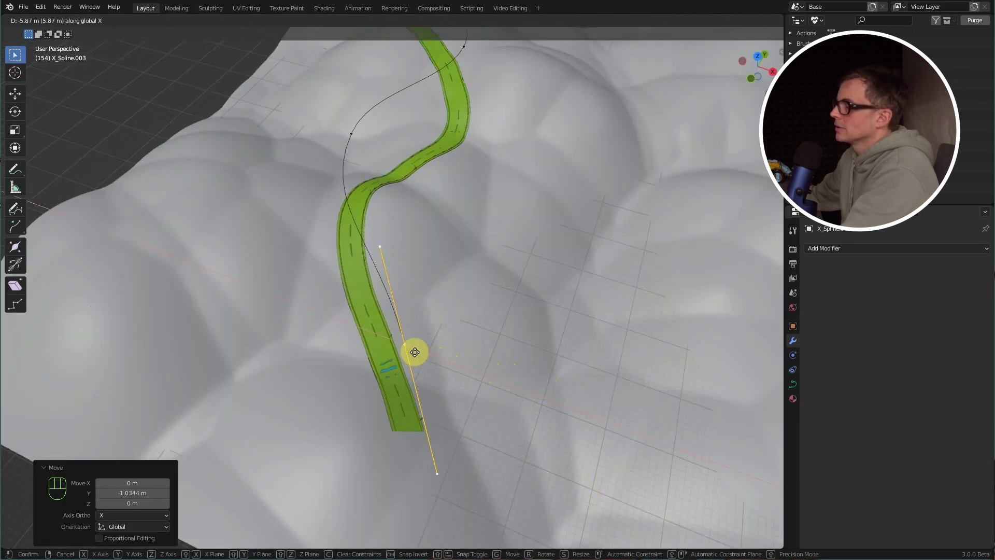
pyautogui.click(435, 356)
# - Reposition the selected spline handle so the road end takes its new winding bend
pyautogui.keyDown('alt'); pyautogui.moveTo(436, 356); pyautogui.dragTo(428, 367); pyautogui.keyUp('alt')
pyautogui.keyDown('alt'); pyautogui.moveTo(429, 368); pyautogui.dragTo(459, 358, button='middle'); pyautogui.keyUp('alt')
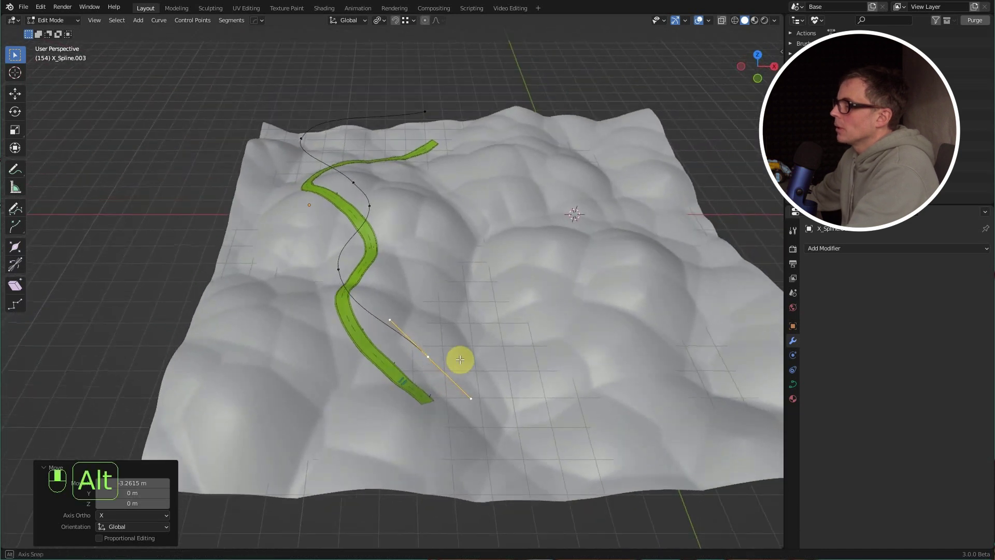
pyautogui.scroll(4, 422, 389)
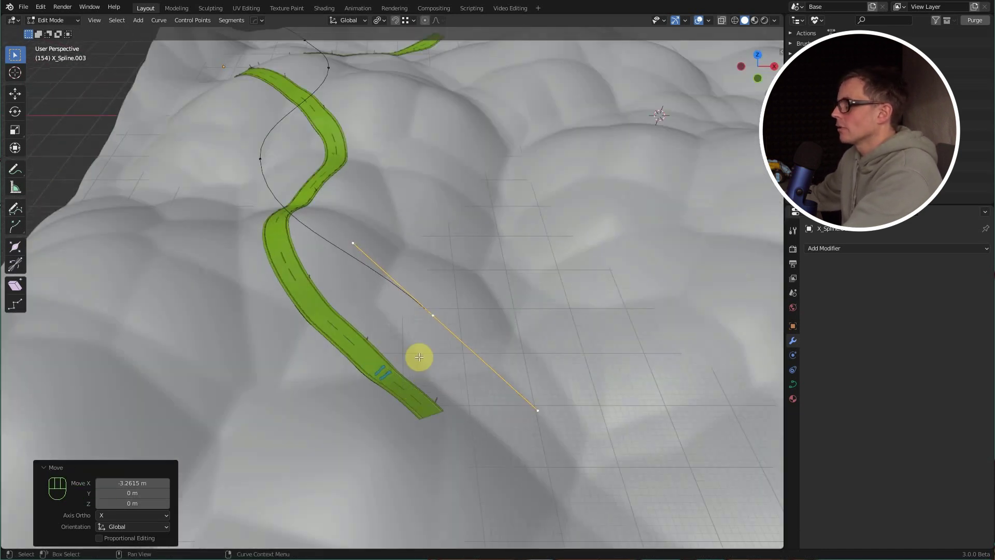
pyautogui.press('g')
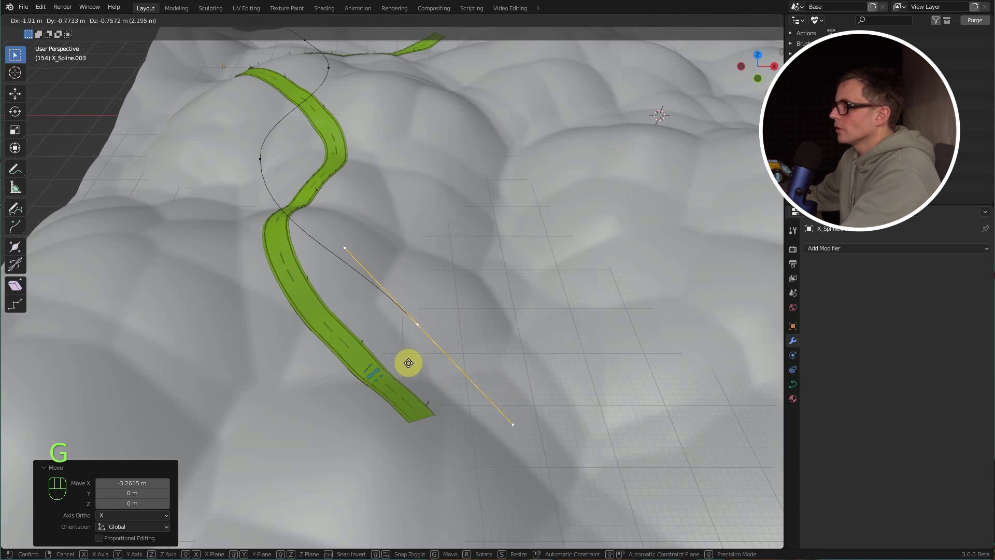
pyautogui.click(412, 362)
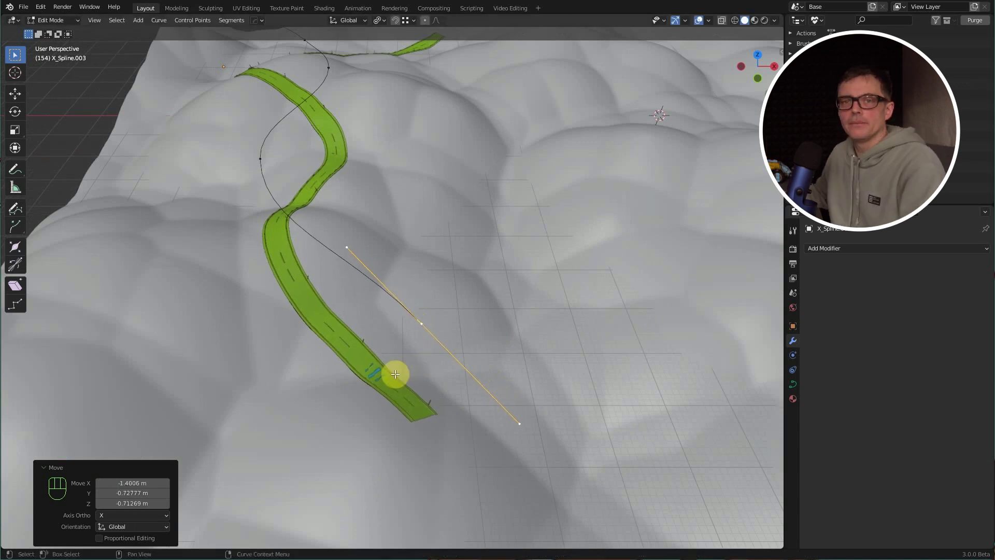